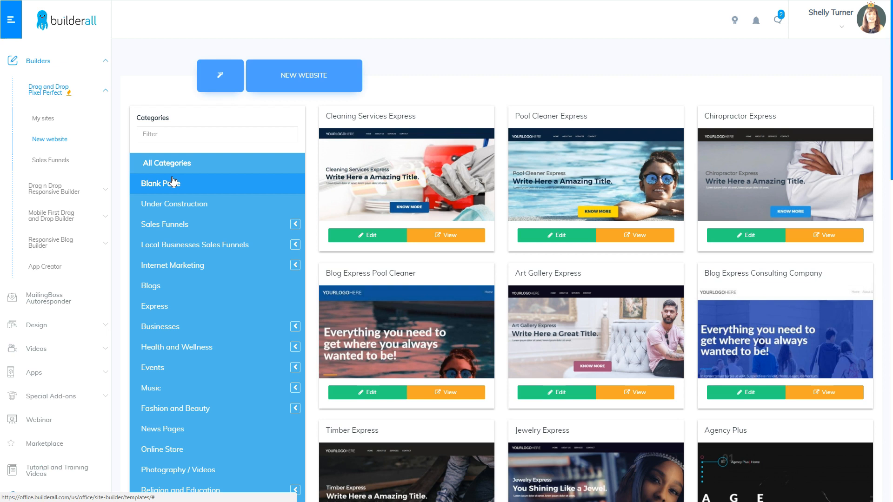
- Start a new site from the Blank Page Clean template in the Blank Page category
left_click(173, 181)
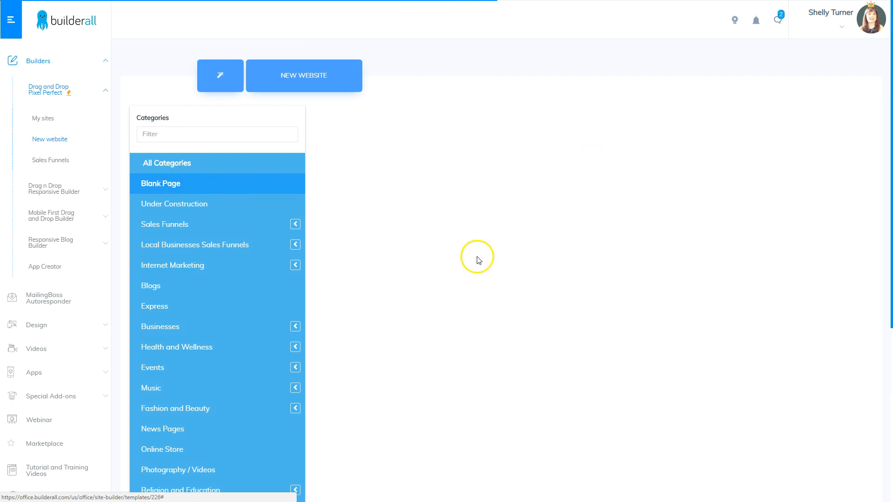
scroll(671, 384, "down", 4)
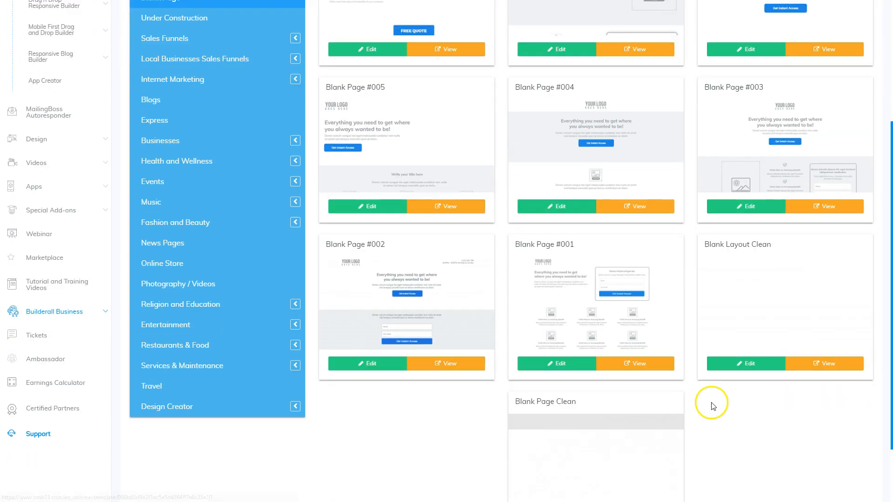
scroll(600, 412, "down", 2)
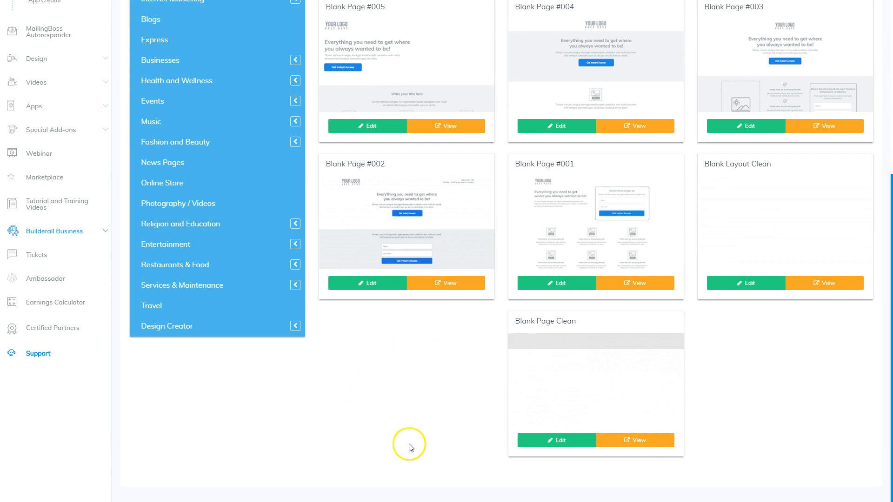
left_click(568, 439)
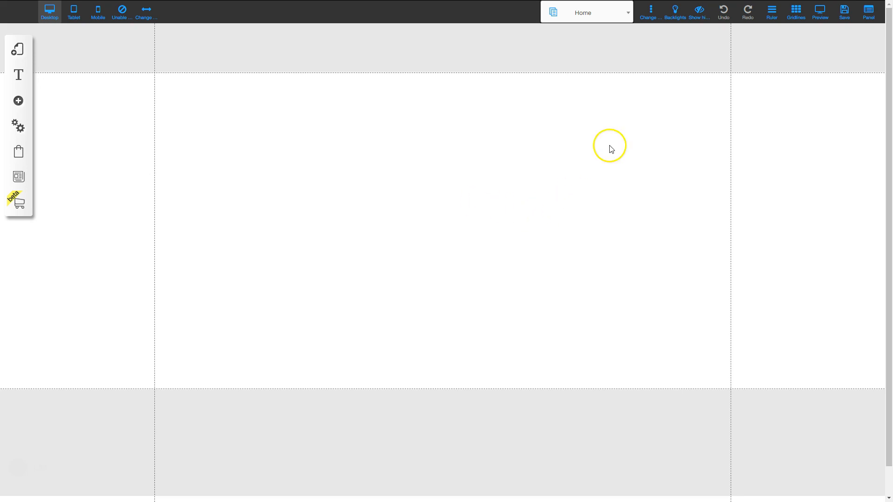
- Save the new site under the name affiliatemarketplacetraining
left_click(844, 17)
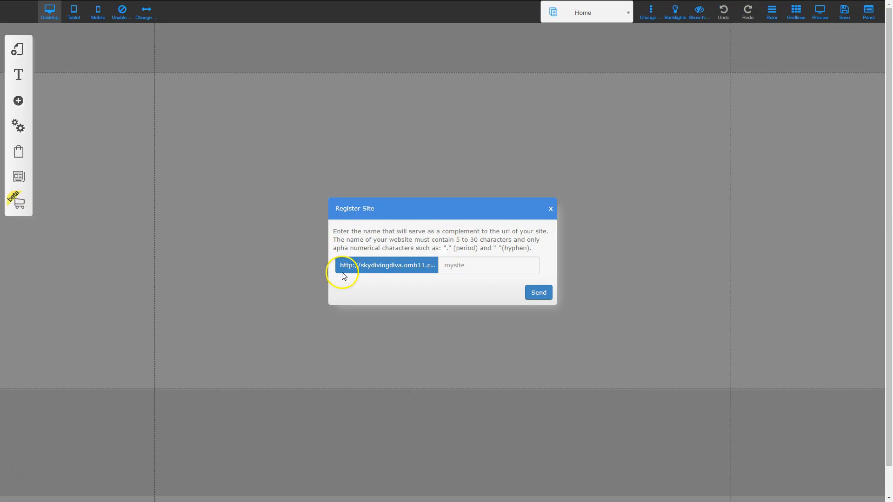
left_click(454, 267)
type("affiliatemarketplacetraining")
left_click(538, 292)
left_click(559, 345)
left_click(504, 226)
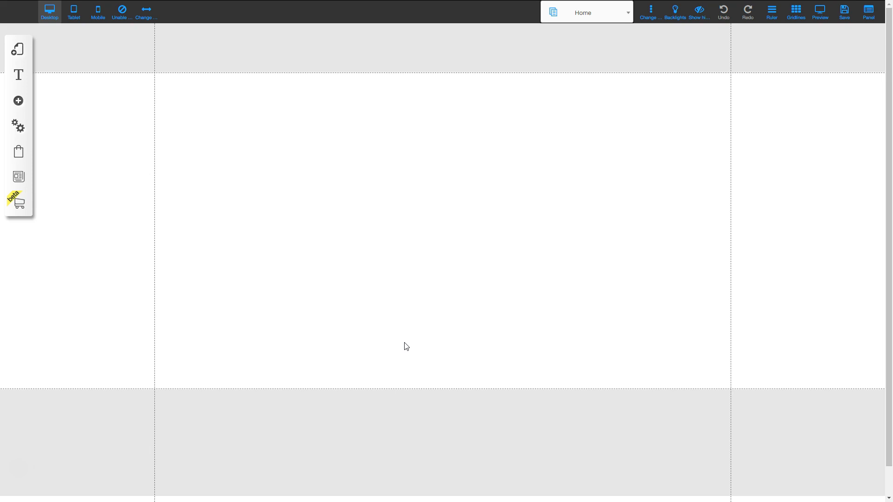
- Add a centred title text block reading 'Sales Page' at the top of the page
left_click(19, 100)
left_click(75, 96)
left_click(74, 94)
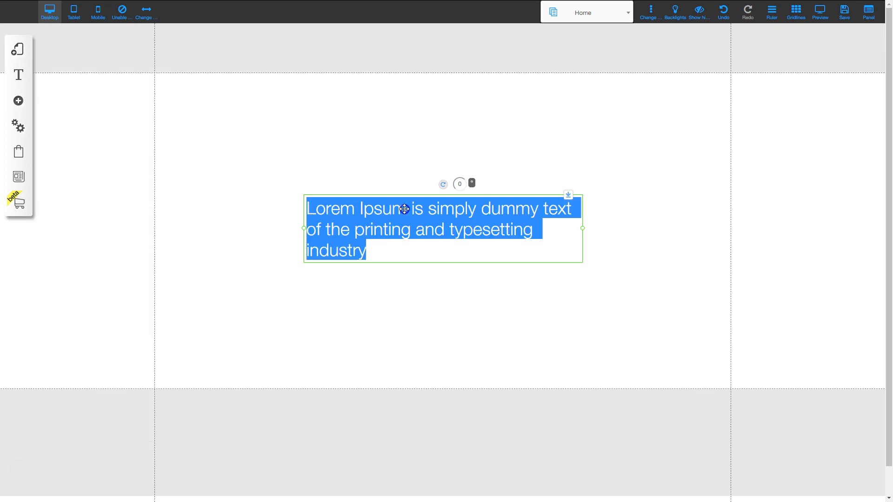
type("Sales Page")
left_click(395, 171)
left_click(440, 247)
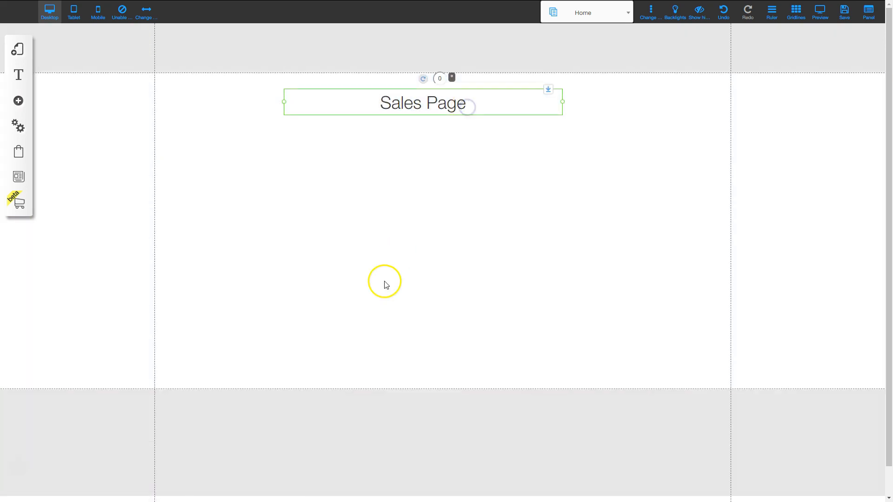
- Duplicate the title, place the copy just below, and retype it as 'Frontend Offer'
key("ctrl+c")
key("ctrl+v")
left_click_drag(442, 110, 439, 139)
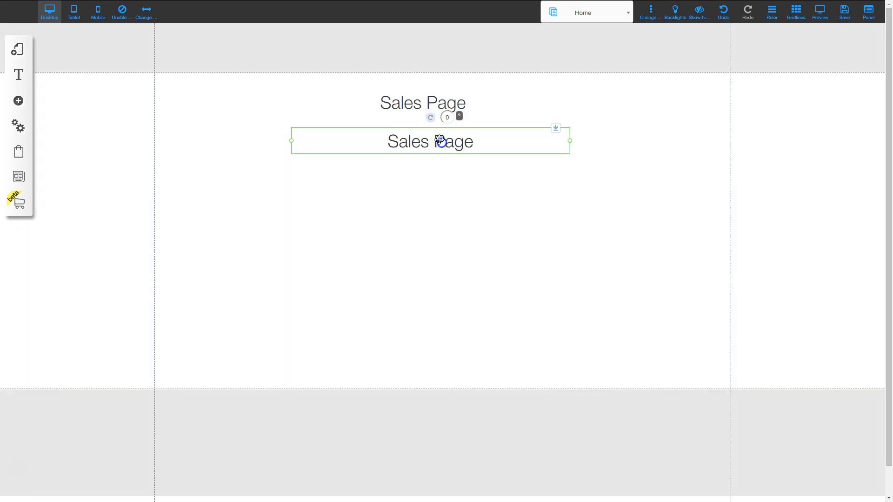
double_click(428, 141)
type("Frontend Offer")
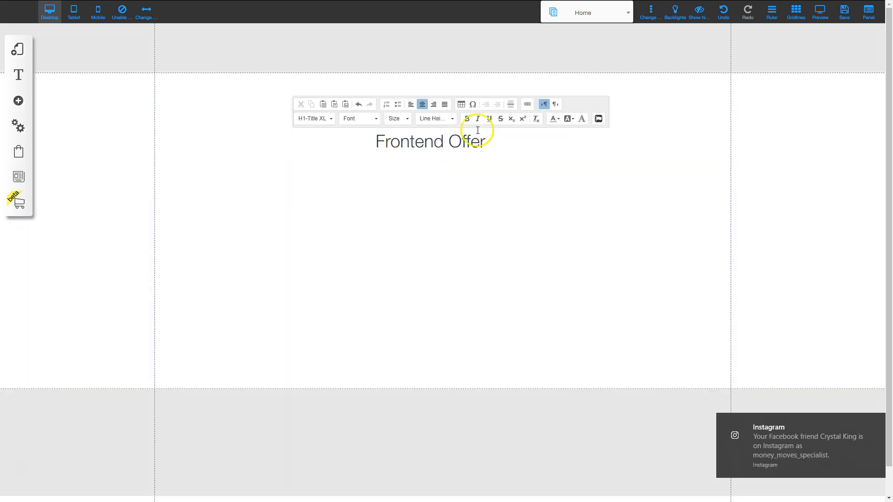
left_click(891, 372)
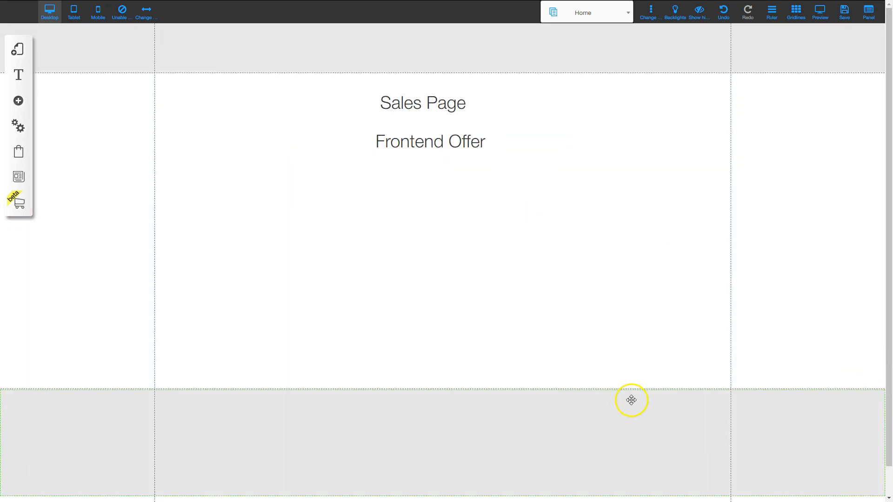
left_click_drag(422, 137, 423, 125)
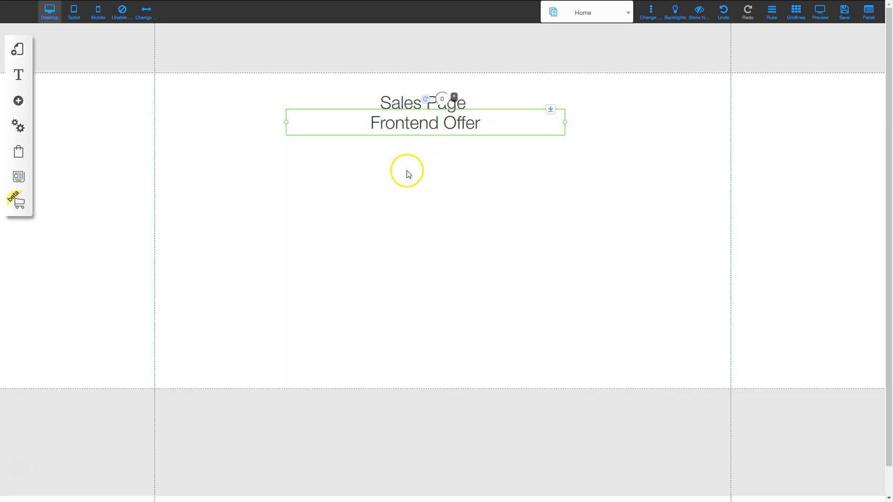
- In the Home page's settings, enter name and page title Frontend Offer and address frontend
left_click(17, 52)
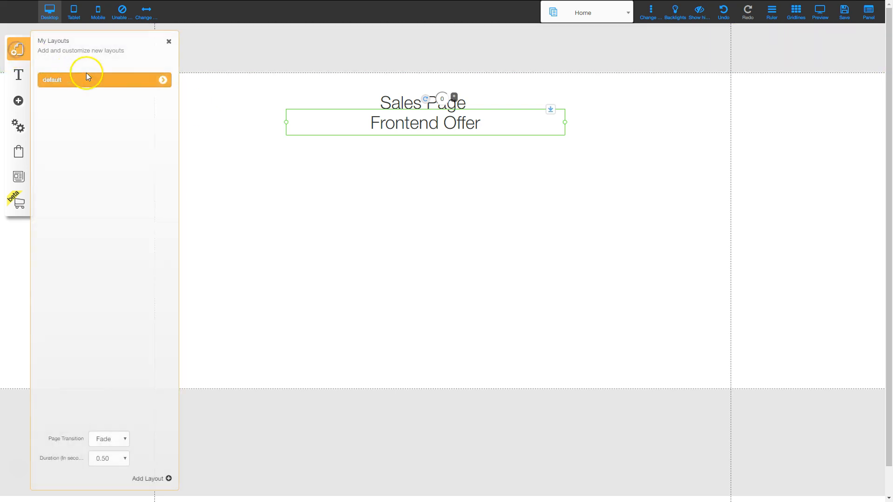
left_click(162, 80)
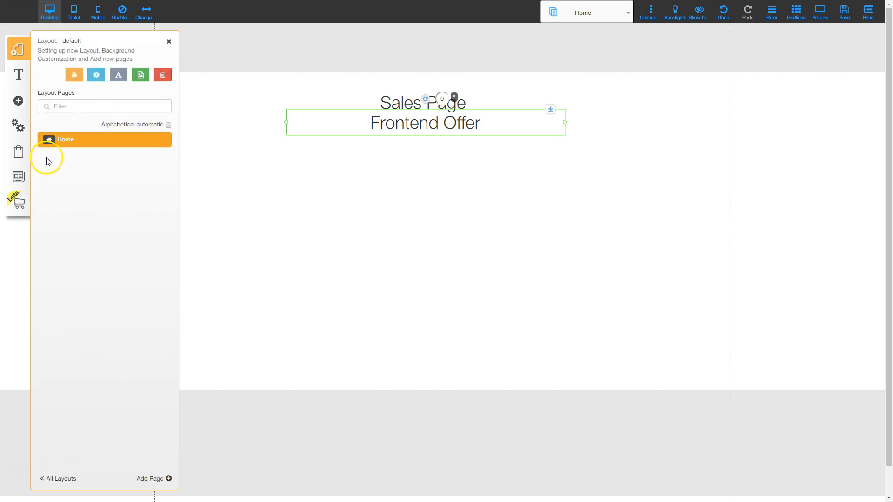
mouse_move(162, 142)
left_click(164, 140)
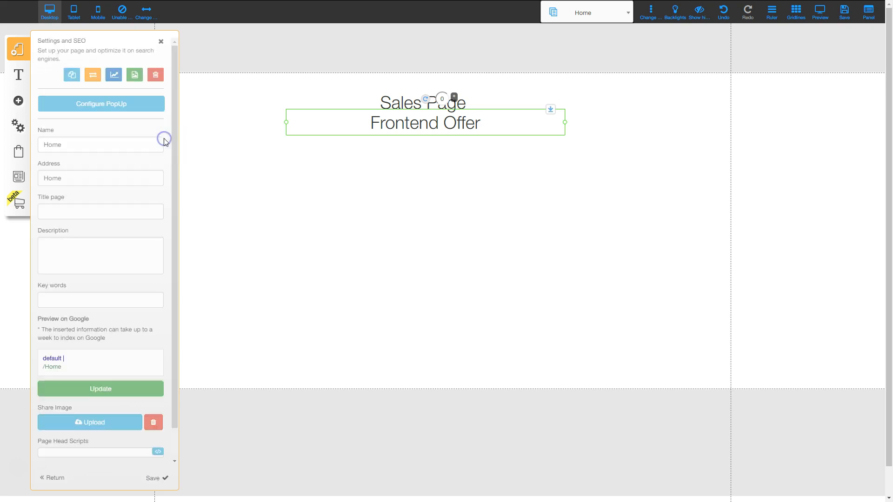
double_click(95, 147)
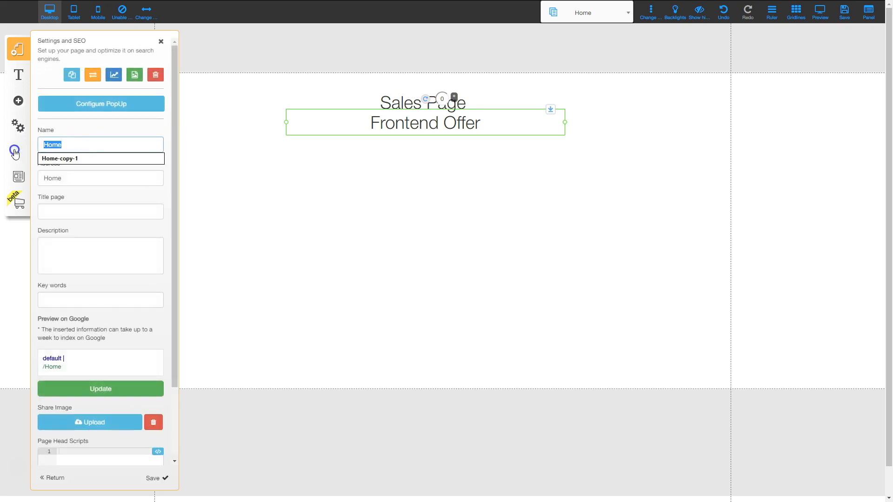
type("Frontend Offer")
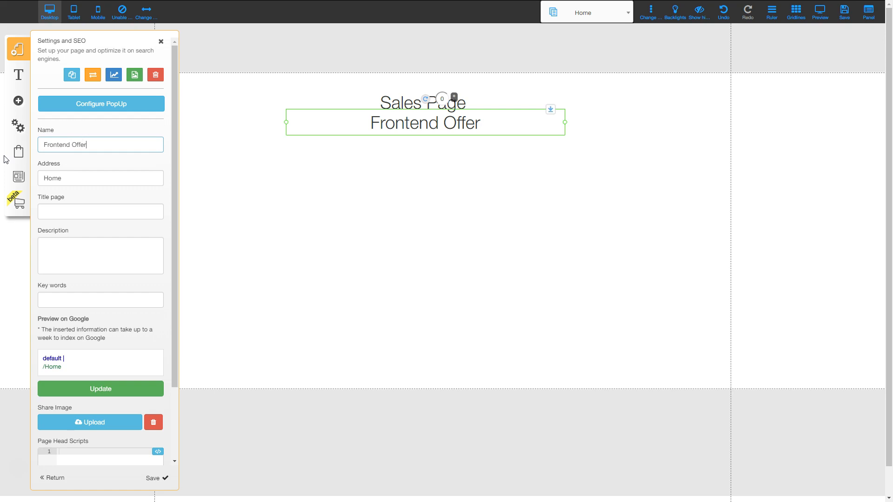
key("Tab")
type("frontend")
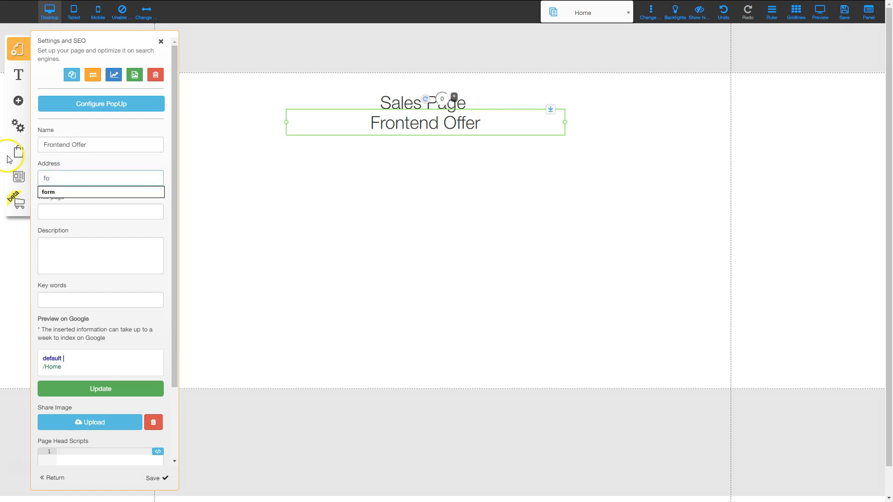
left_click_drag(99, 144, 42, 143)
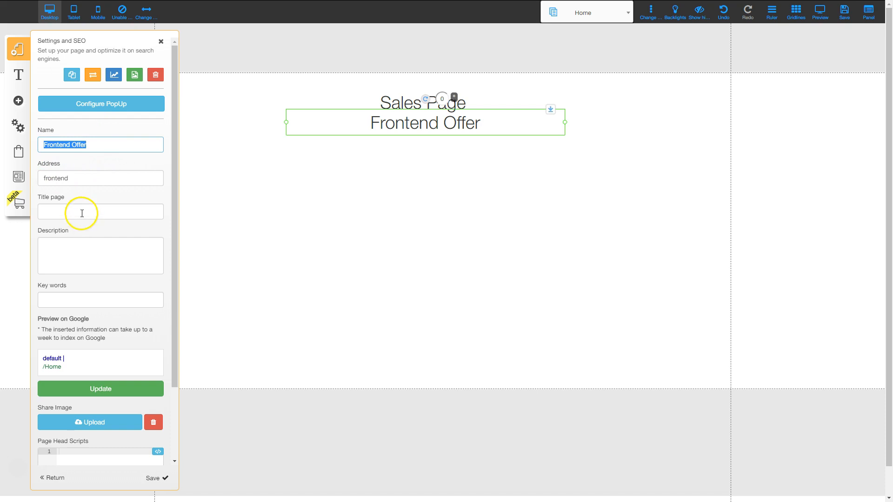
left_click(81, 214)
key("ctrl+v")
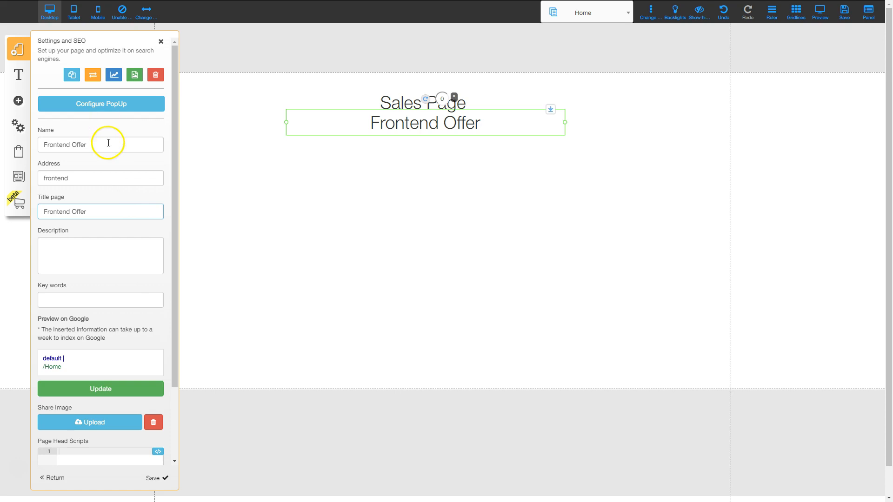
left_click(119, 127)
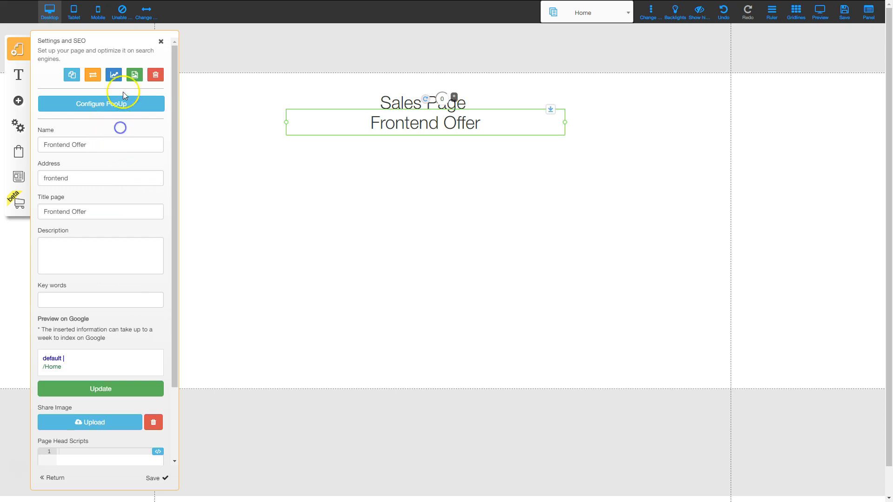
- Duplicate the Home page twice, creating Home-copy-1 and Home-copy-2
left_click(72, 77)
left_click(499, 283)
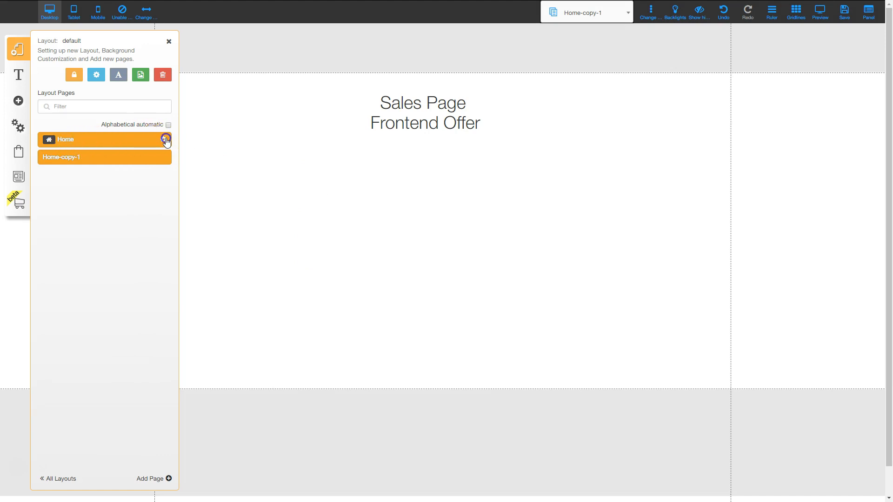
left_click(164, 139)
left_click(72, 74)
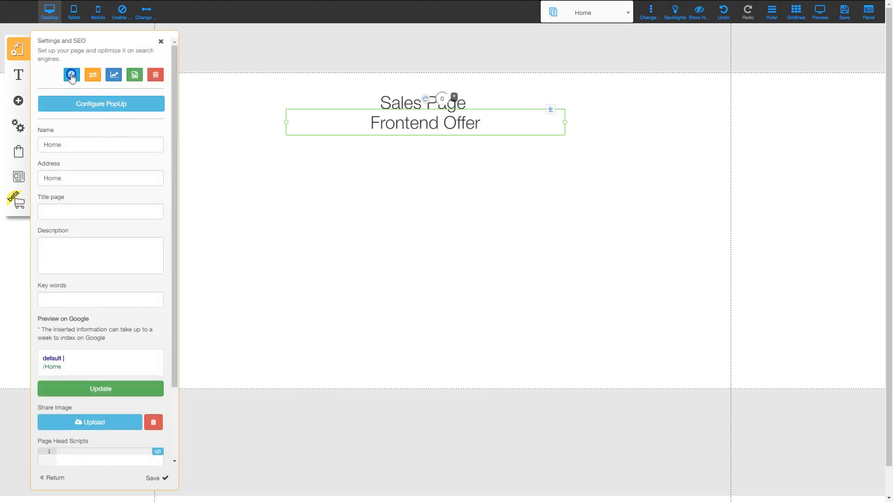
left_click(487, 278)
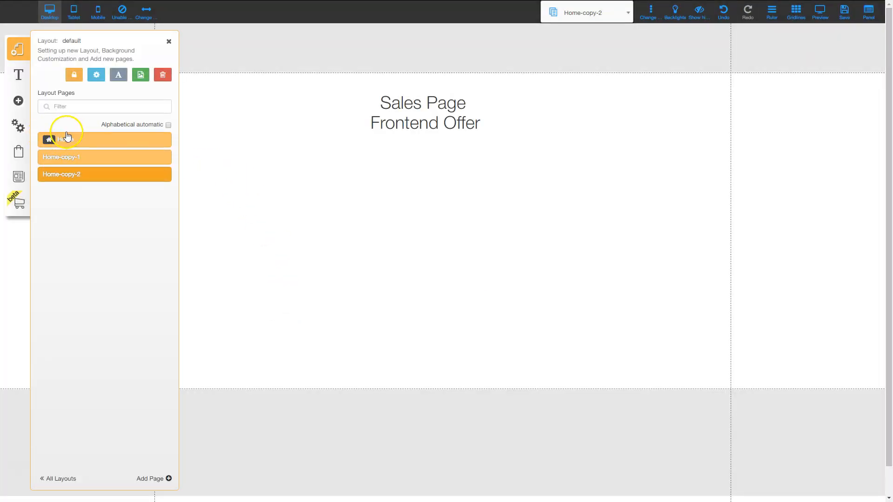
- Save the Home page with name Frontend Offer, address frontend and a Front title
left_click(166, 139)
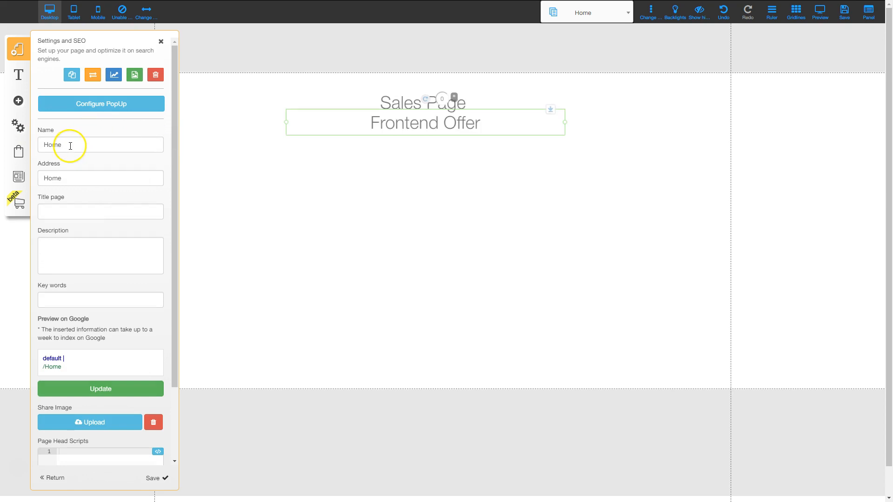
double_click(71, 144)
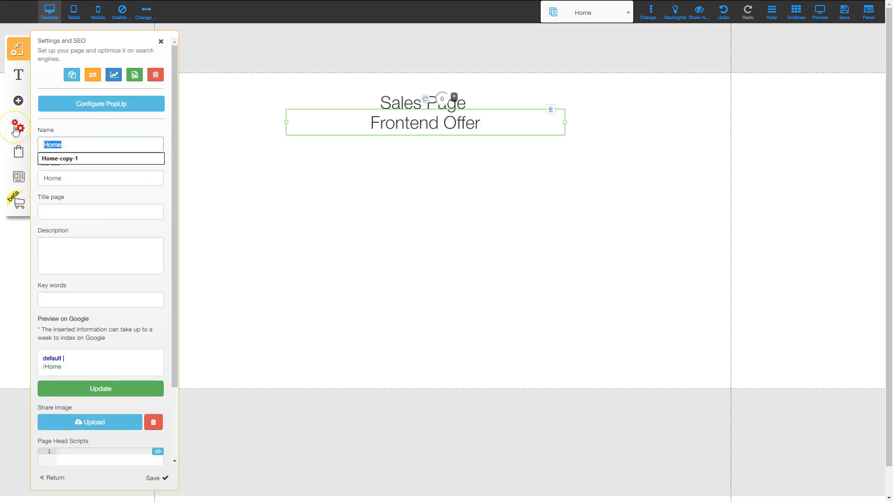
type("Frontend Offer")
key("Tab")
type("frontend")
key("Tab")
type("Front")
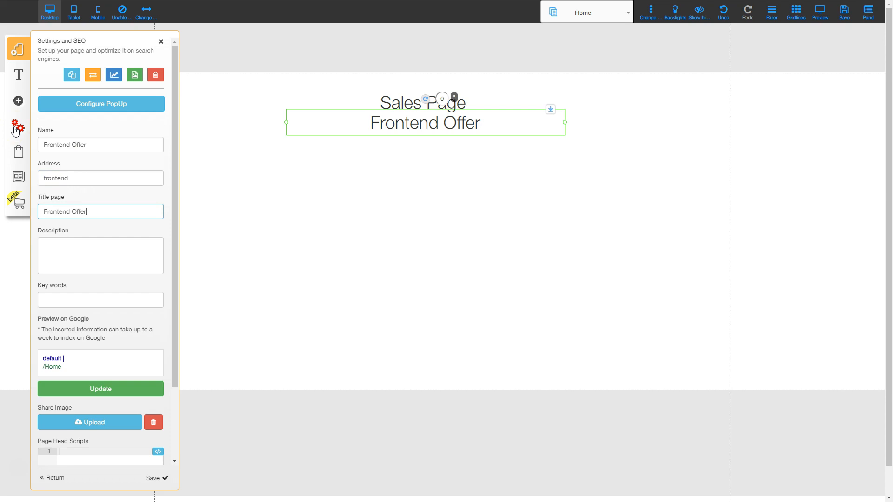
left_click(153, 478)
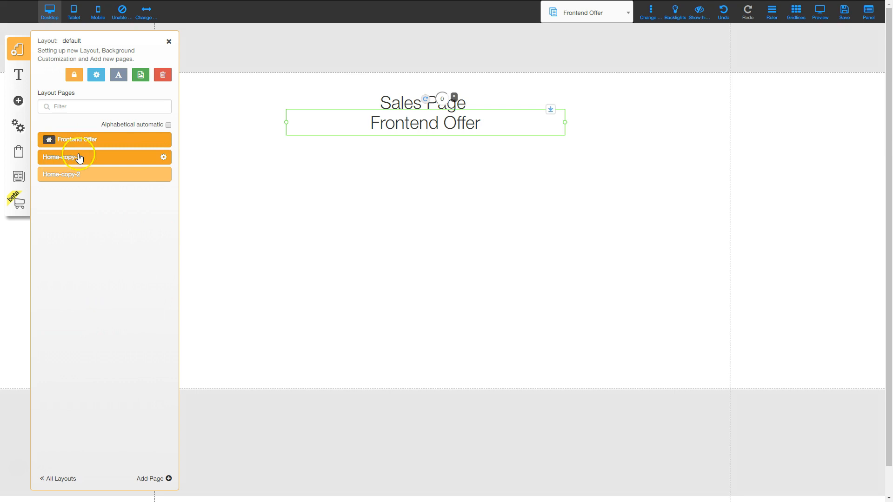
left_click(164, 158)
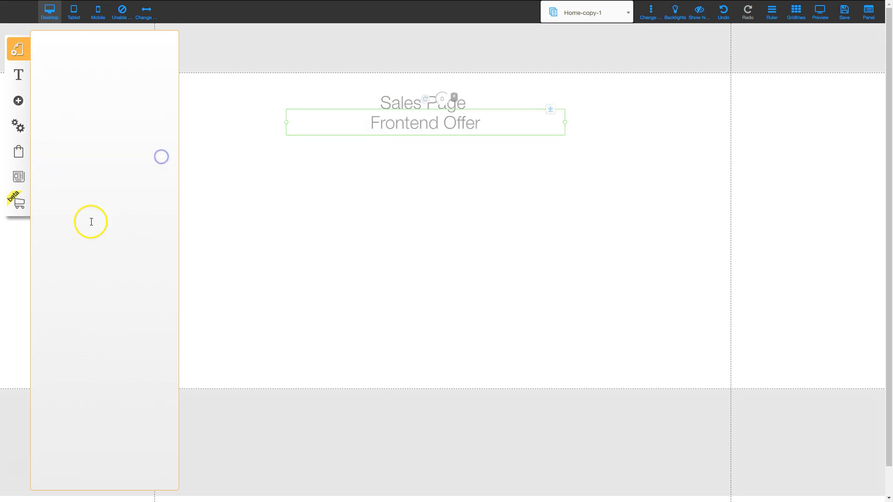
- Enter OTO1 as Home-copy-1's page name and oto1 as its address
left_click_drag(90, 144, 10, 147)
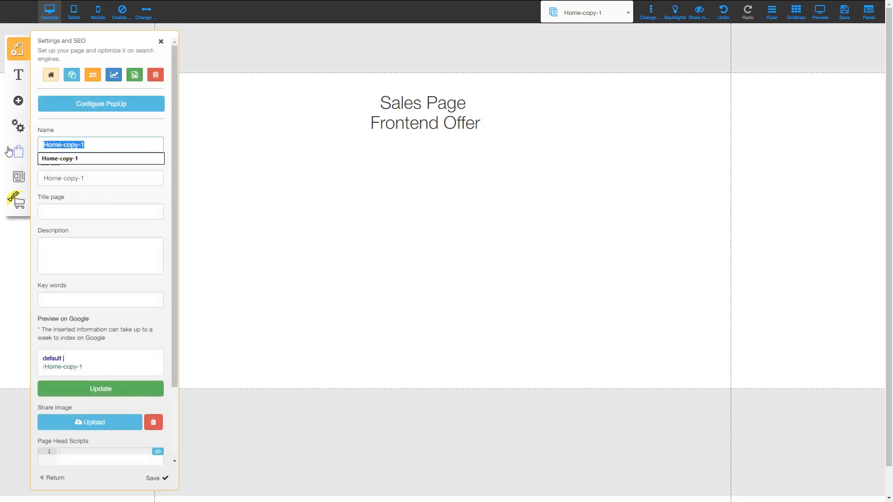
type("OTO1")
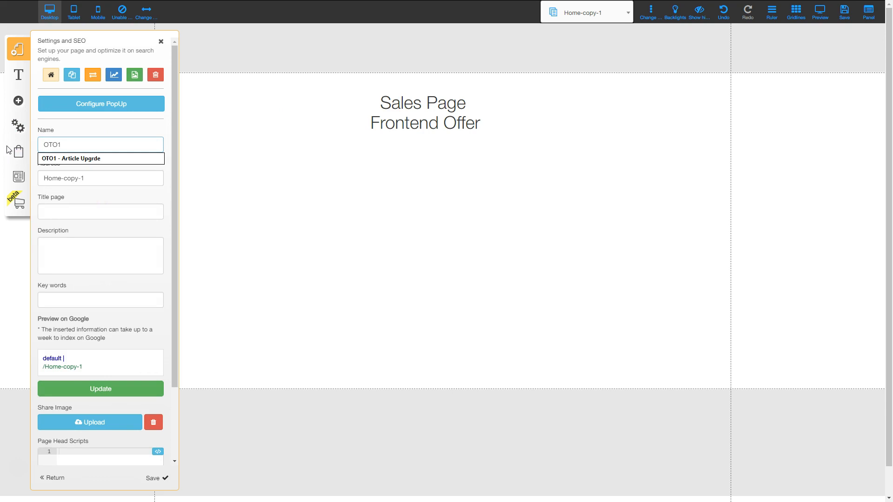
key("Tab")
type("oto1")
key("Tab")
- Change the page's Frontend Offer heading to OTO1 and nudge it slightly down
type("OTO1")
key("Tab")
double_click(456, 122)
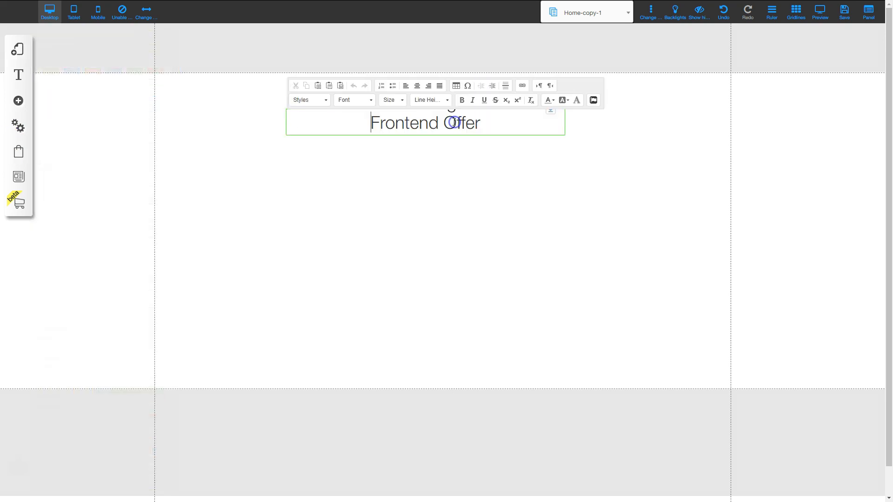
left_click_drag(461, 128, 365, 123)
type("OTO1")
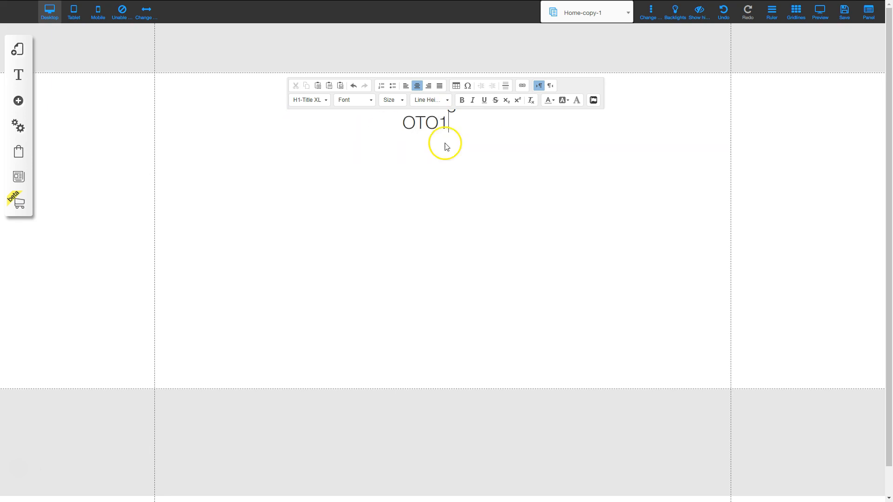
left_click(475, 204)
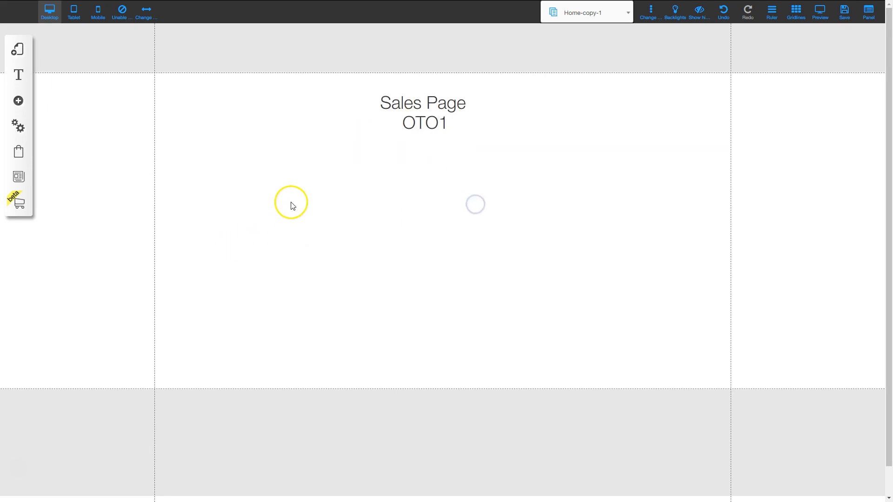
left_click(424, 127)
left_click_drag(424, 128, 424, 130)
left_click(437, 213)
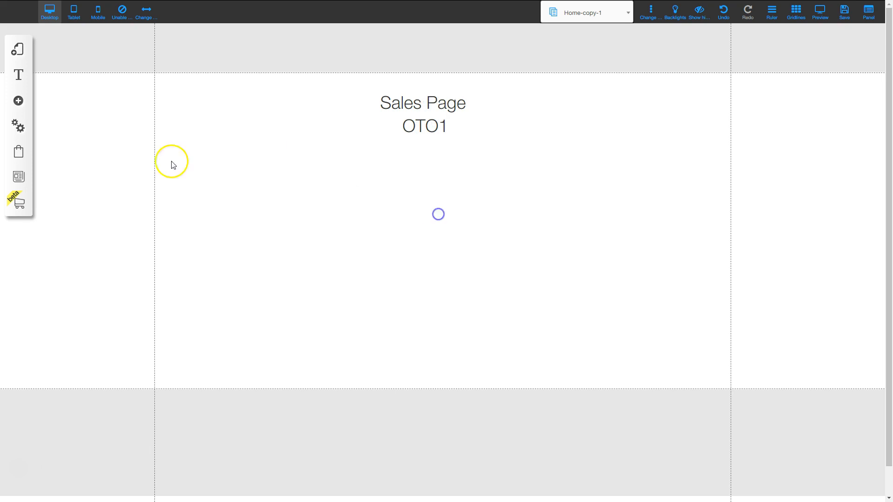
- Save Home-copy-1's settings with name OTO1, address oto1 and title OTO1
left_click(20, 52)
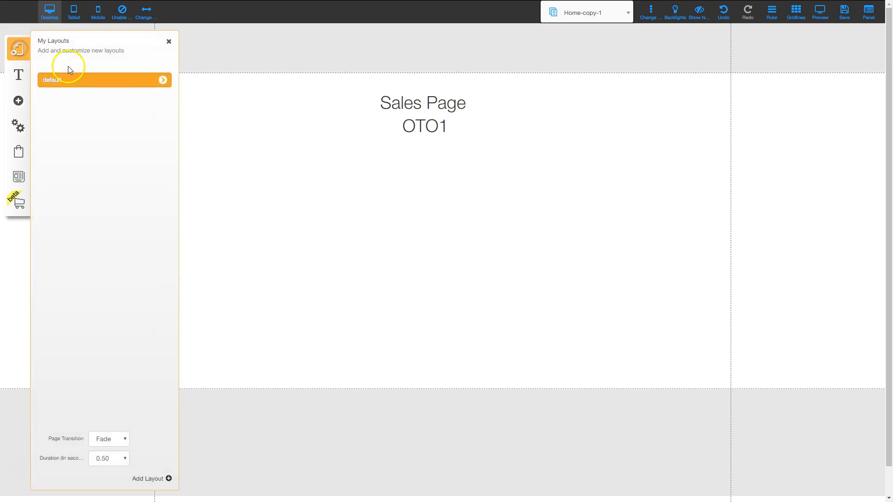
left_click(163, 80)
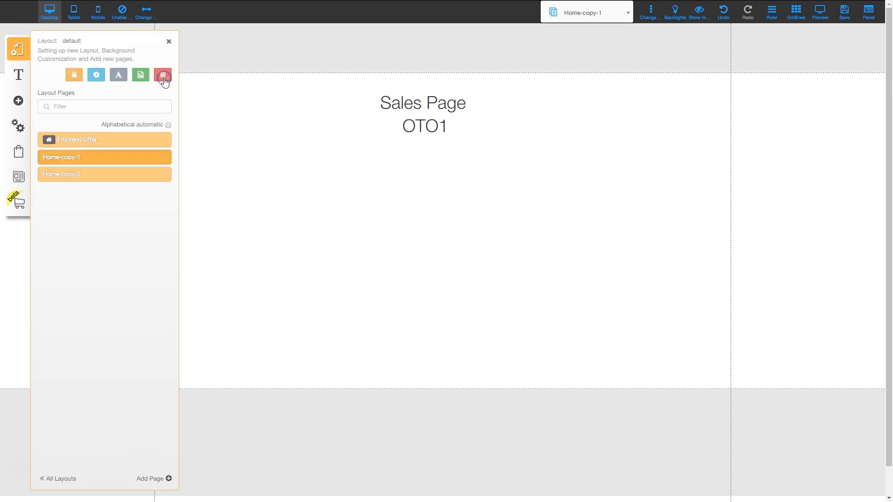
left_click(163, 159)
mouse_move(83, 144)
left_mouse_down()
mouse_move(54, 144)
mouse_move(76, 143)
left_mouse_up()
key("BackSpace")
key("BackSpace")
key("BackSpace")
key("BackSpace")
type("OTO1")
key("Tab")
type("oto1")
key("Tab")
type("OTO1")
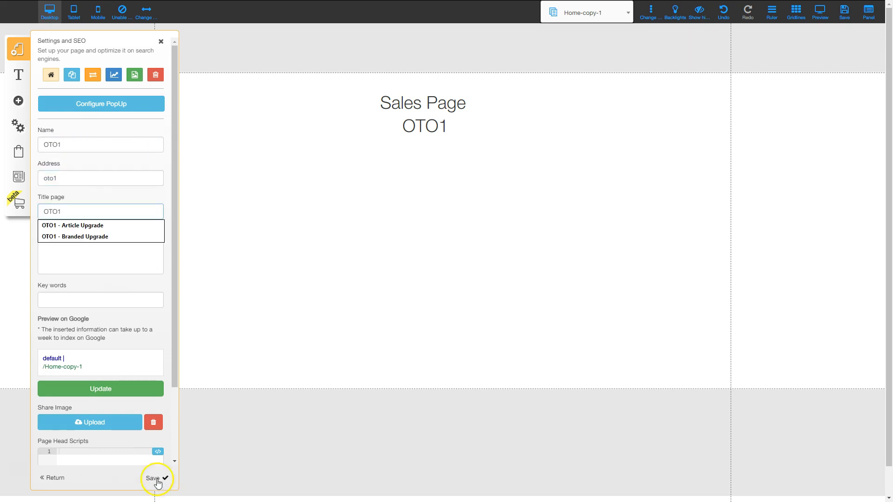
left_click(158, 482)
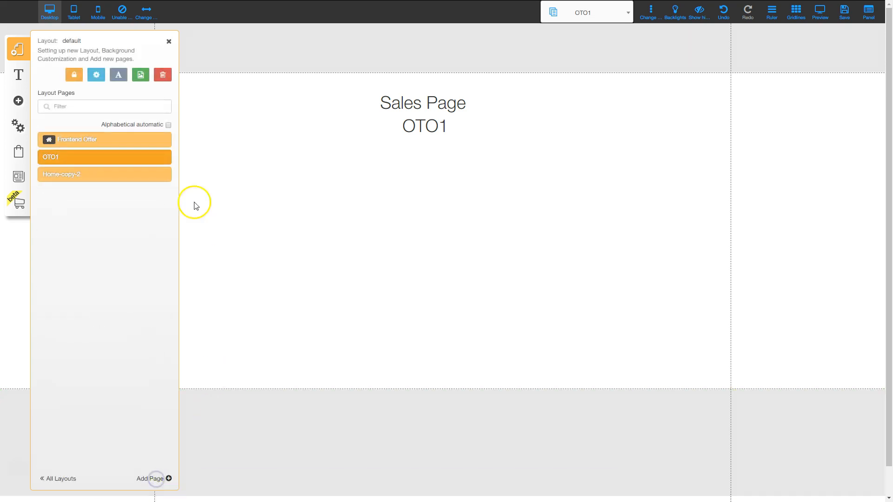
left_click(163, 176)
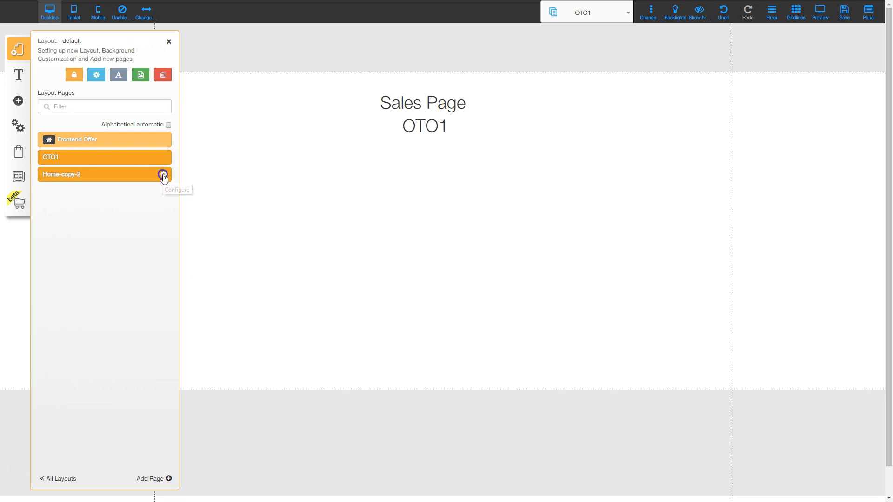
- Save Home-copy-2's settings with name OTO2, address oto2 and title OTO2
type("OTO2")
key("Tab")
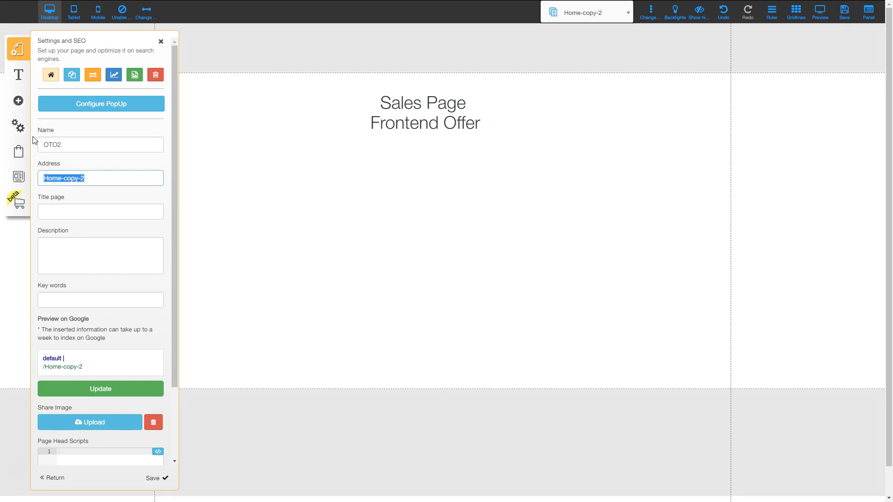
type("oto2")
key("Tab")
type("OTO2")
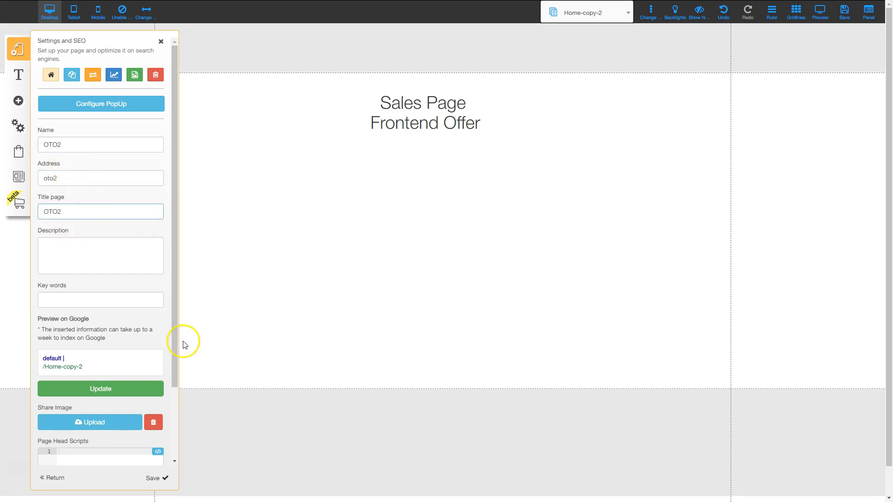
left_click(162, 481)
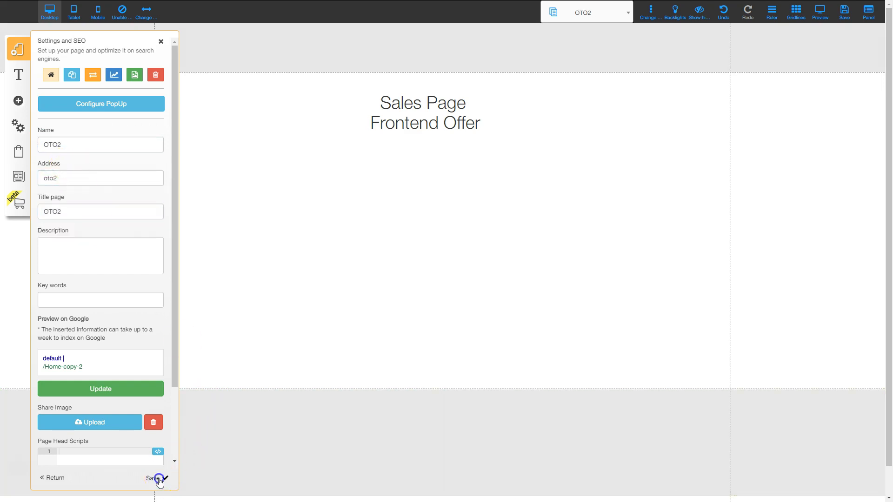
- Retype the Frontend Offer heading as OTO2
double_click(417, 124)
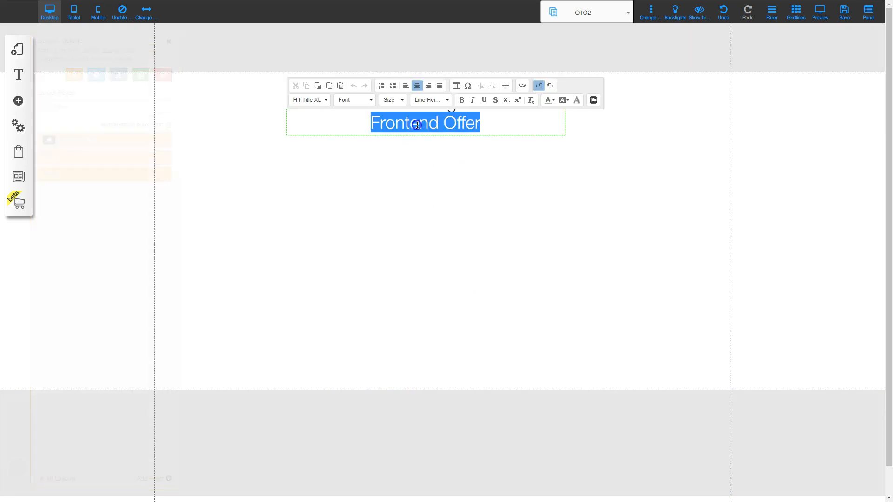
type("OTO2")
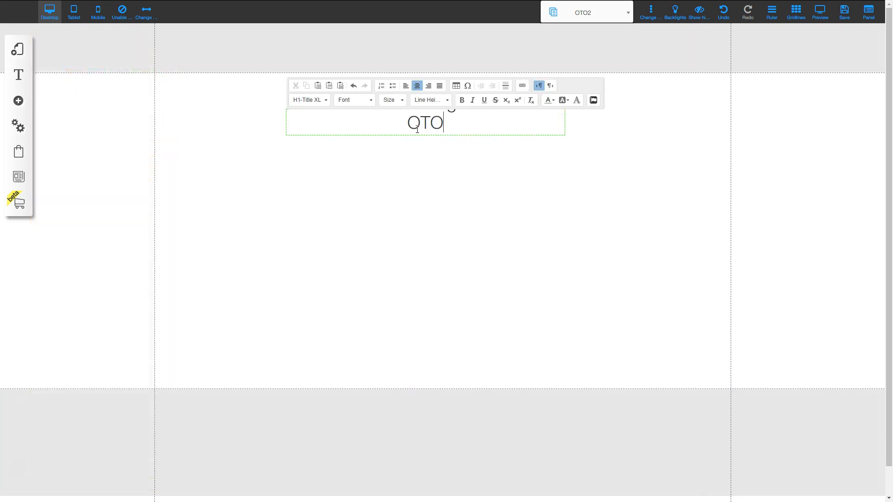
left_click(444, 132)
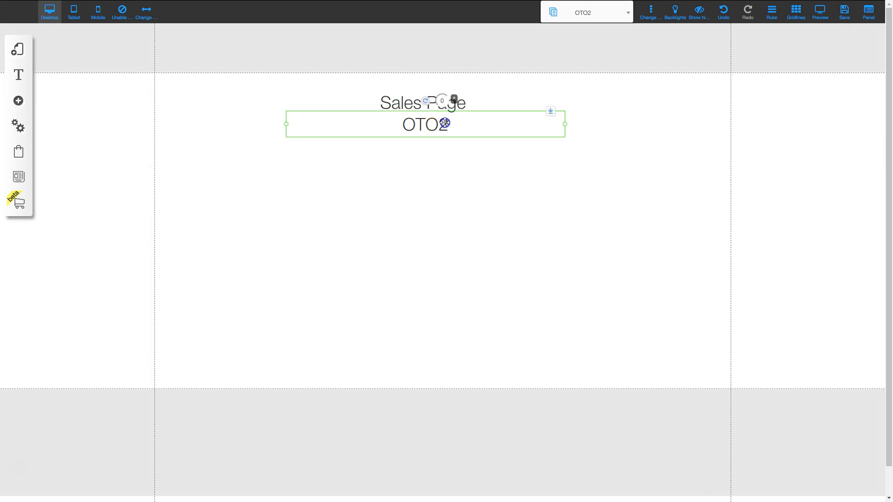
left_click(451, 179)
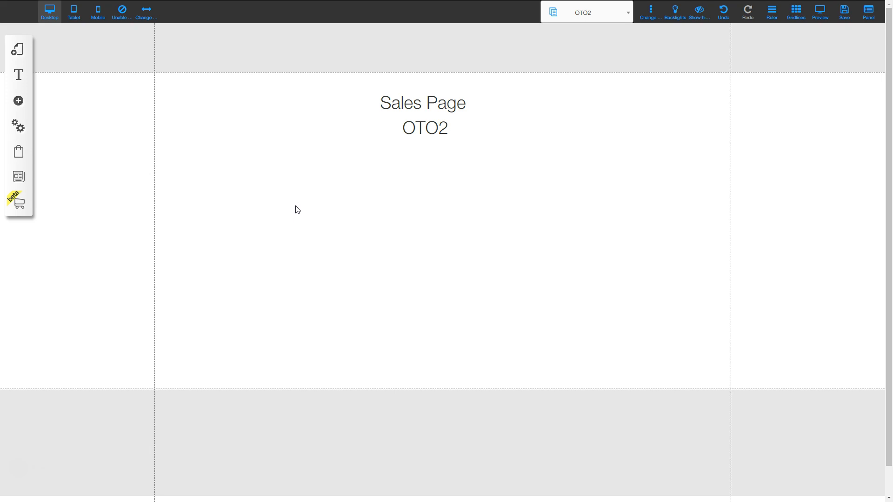
left_click(19, 50)
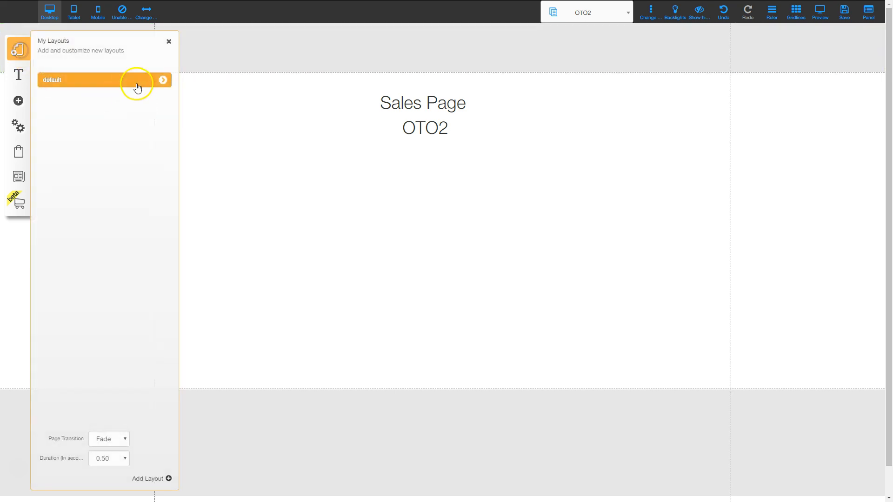
left_click(161, 82)
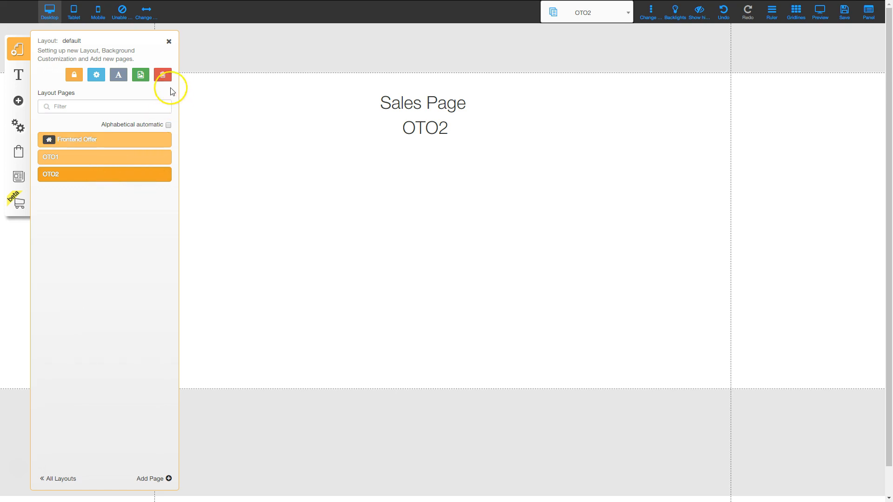
left_click(169, 41)
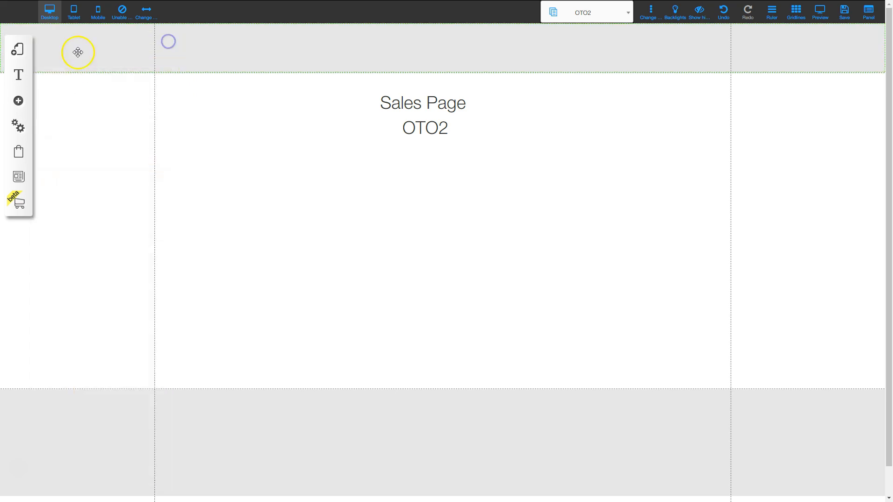
- Add a blue box from Boxes and Lines, enlarge it under the heading, and put a copy in the header
left_click(18, 105)
left_click_drag(72, 148, 160, 227)
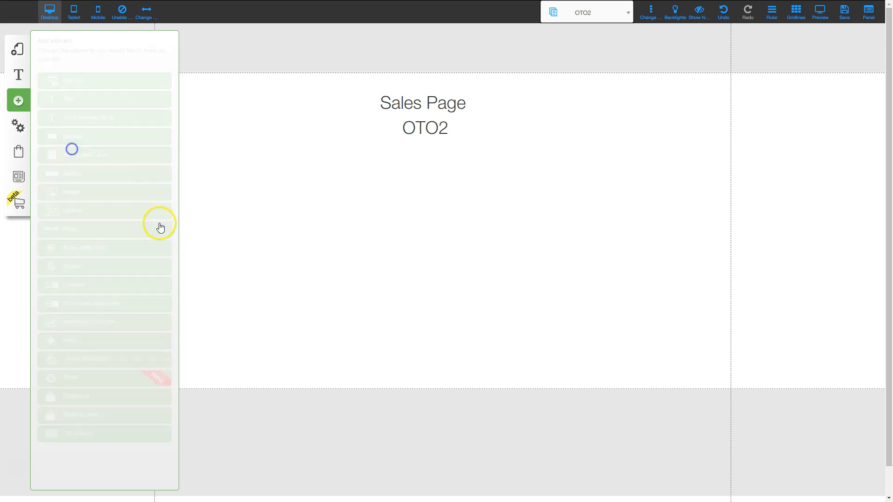
left_click(139, 93)
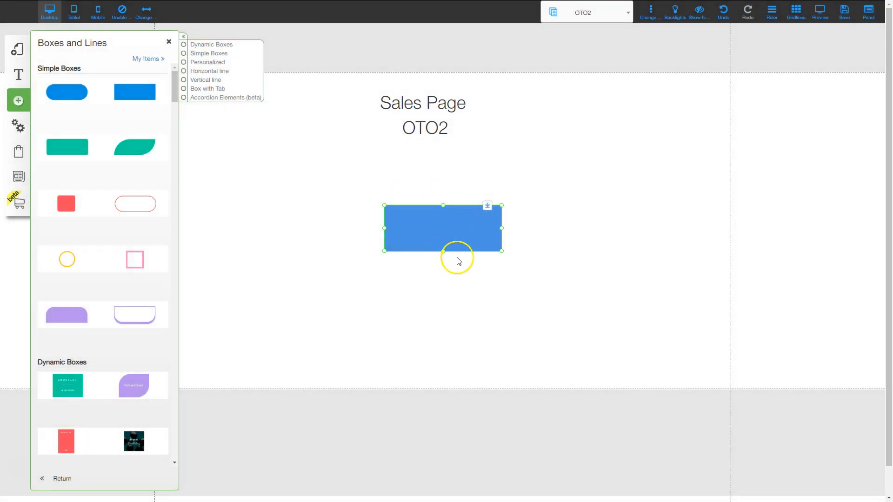
left_click_drag(443, 252, 447, 335)
left_click_drag(501, 270, 615, 264)
left_click_drag(500, 337, 502, 374)
left_click_drag(518, 258, 450, 255)
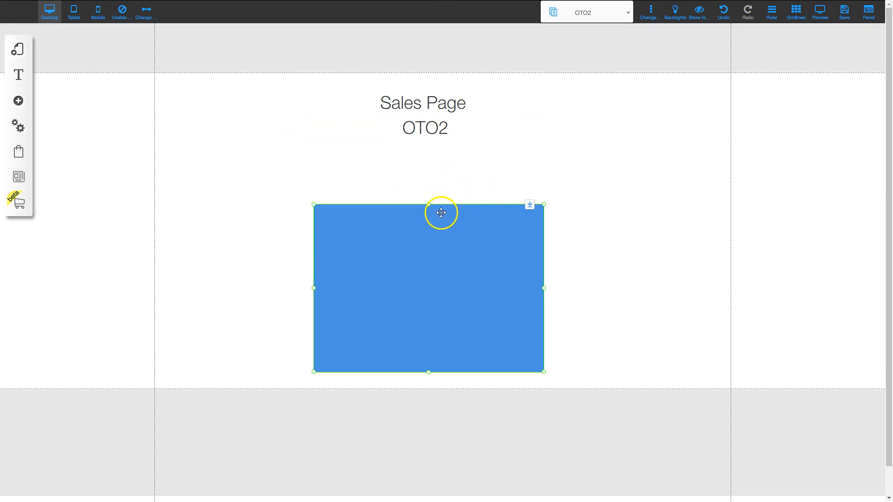
left_click_drag(453, 261, 661, 43)
key("ctrl+v")
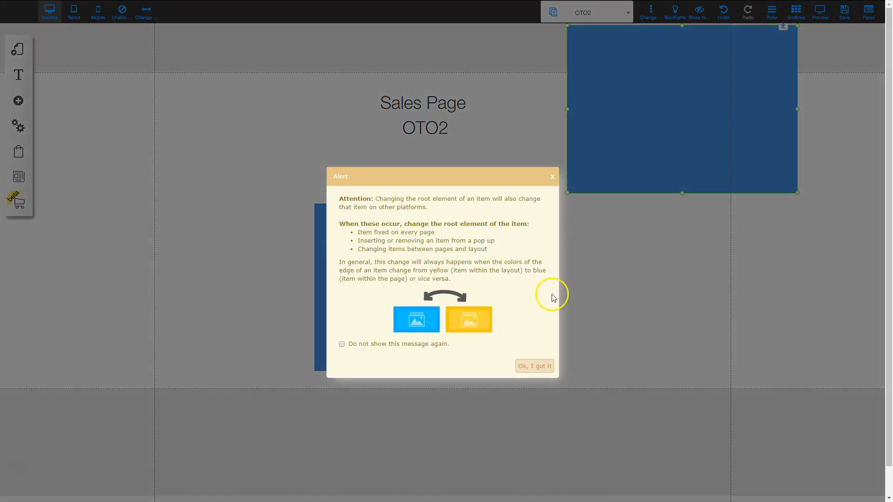
- On the Frontend Offer page, move the blue rectangle from the header below the title
left_click(537, 367)
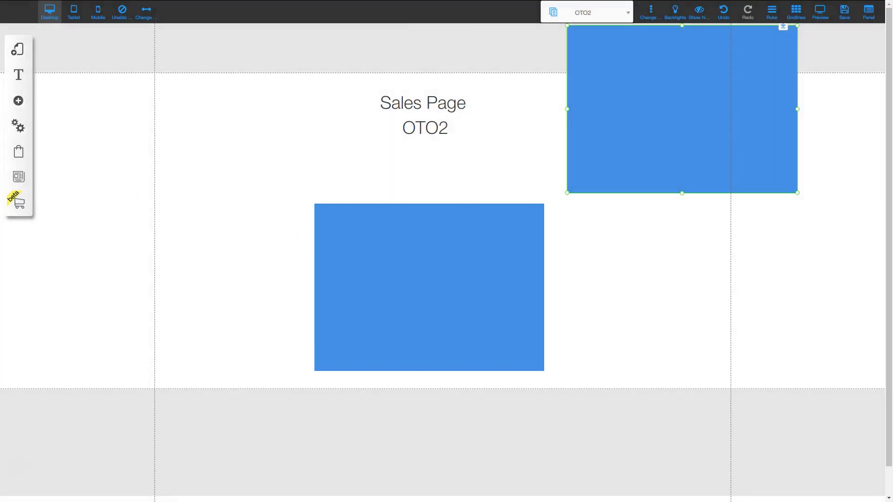
left_click(18, 49)
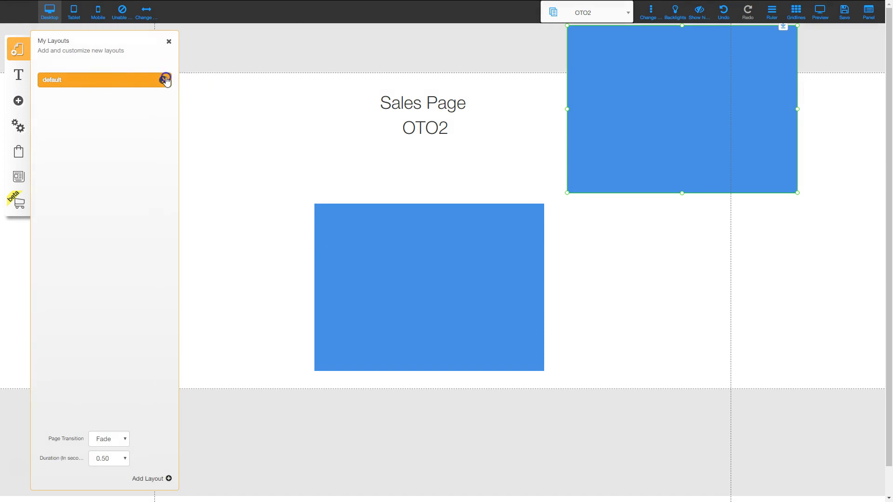
left_click(166, 80)
left_click(72, 138)
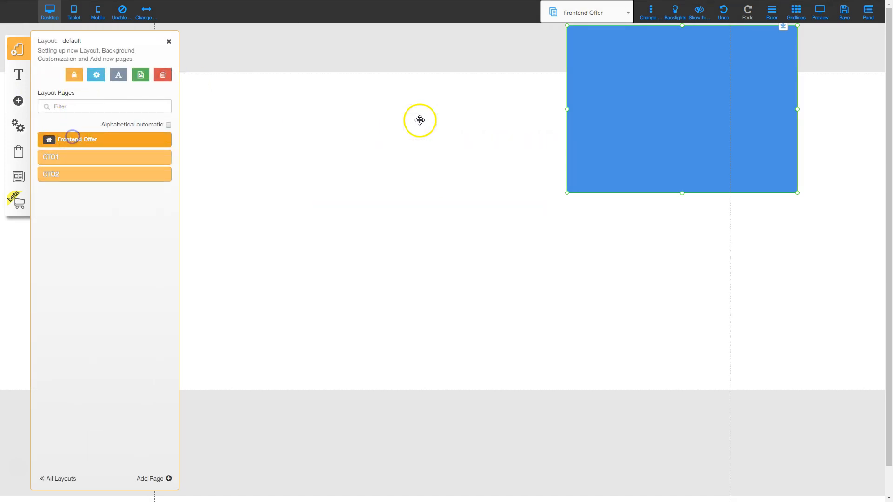
left_click(632, 39)
left_click_drag(632, 38, 399, 223)
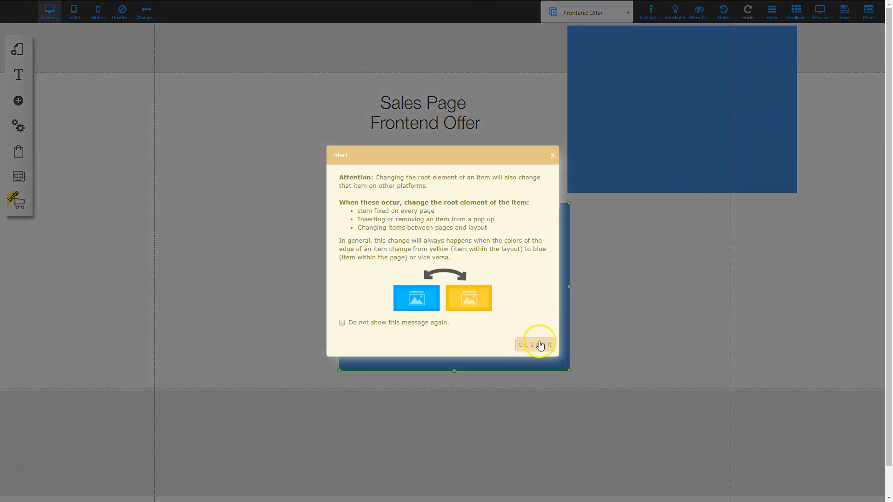
left_click(539, 345)
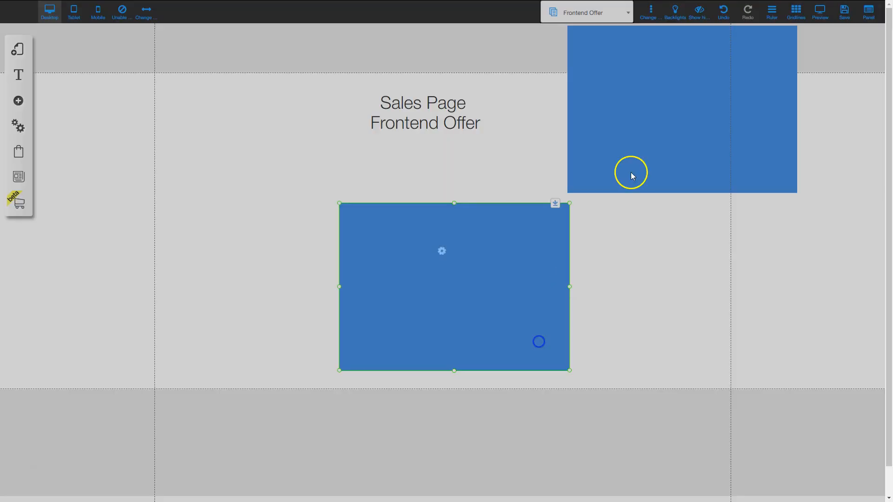
- On the OTO1 page, place the blue video box beneath the heading and nudge it into place
left_click(17, 50)
left_click(163, 80)
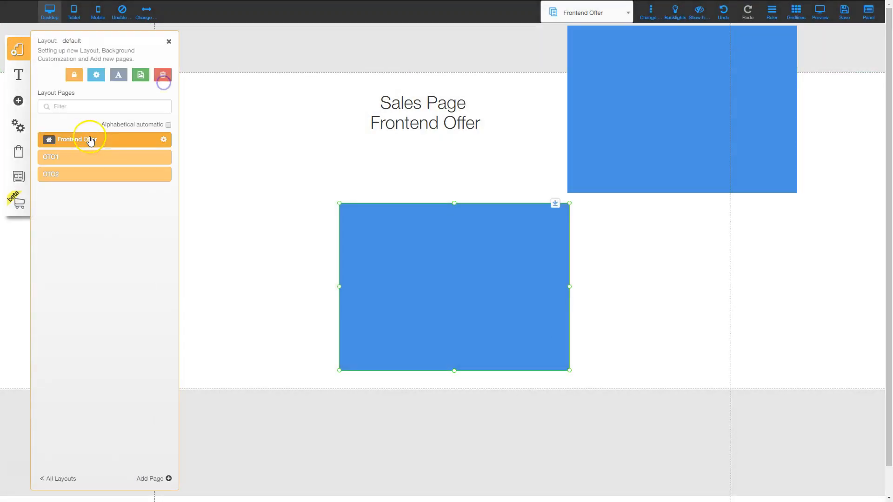
left_click(67, 157)
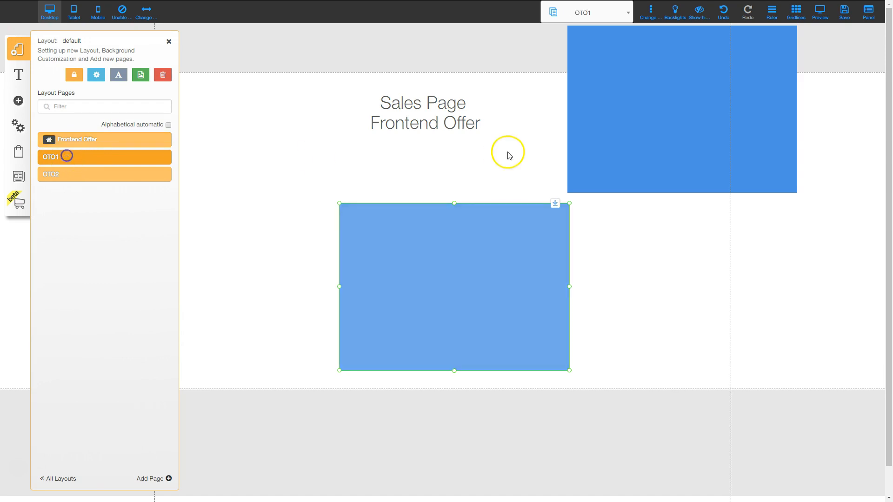
left_click_drag(626, 40, 389, 219)
left_click(534, 343)
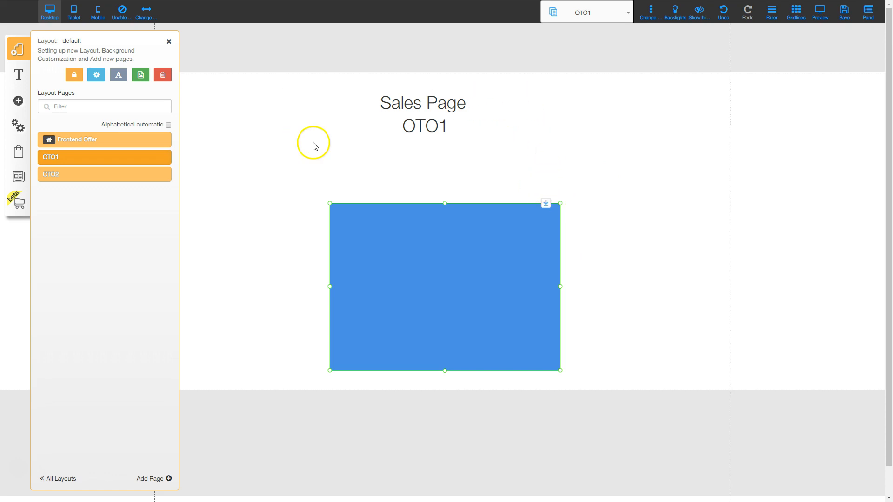
left_click_drag(440, 263, 435, 266)
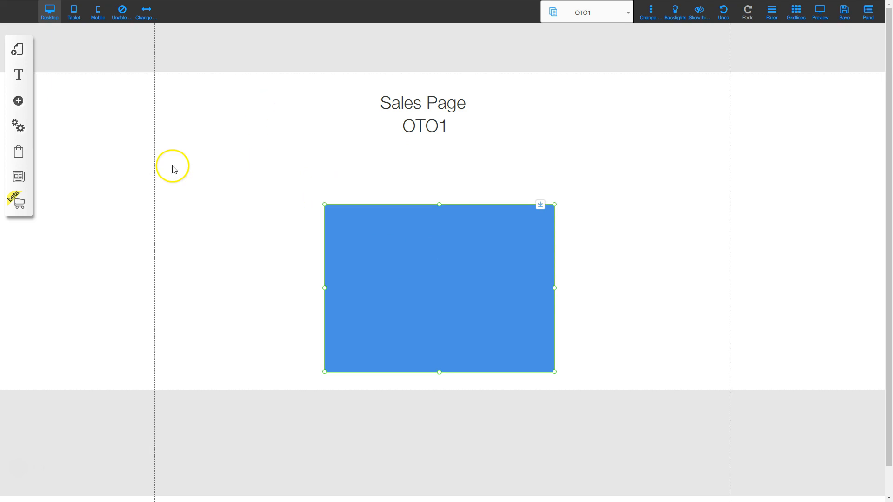
left_click(19, 51)
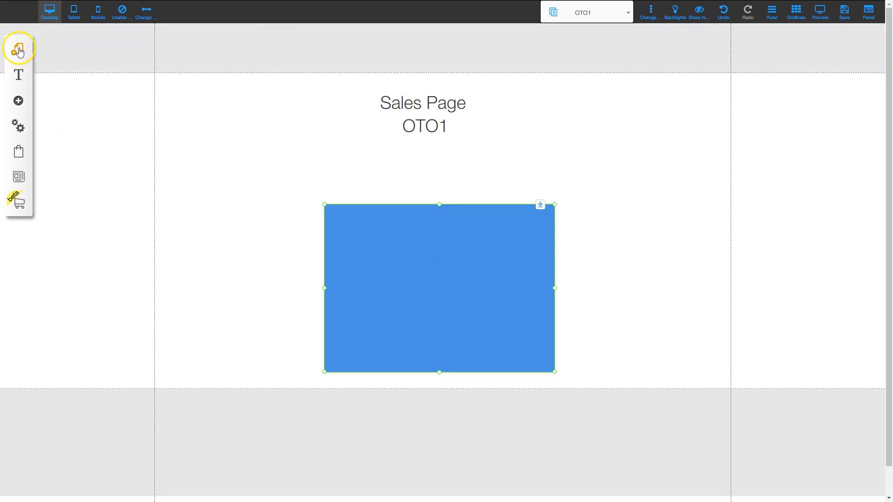
- Add a new page to the default layout using the Legal category's Disclaimer template
left_click(163, 81)
left_click(74, 159)
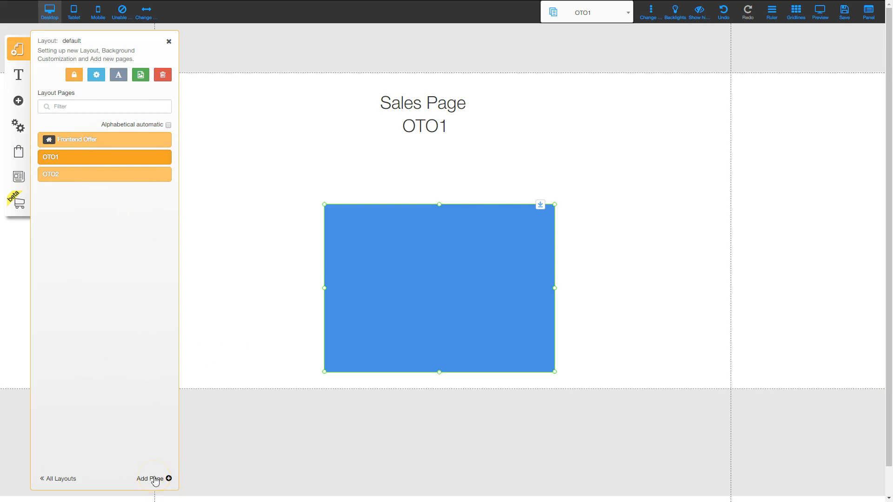
left_click(154, 479)
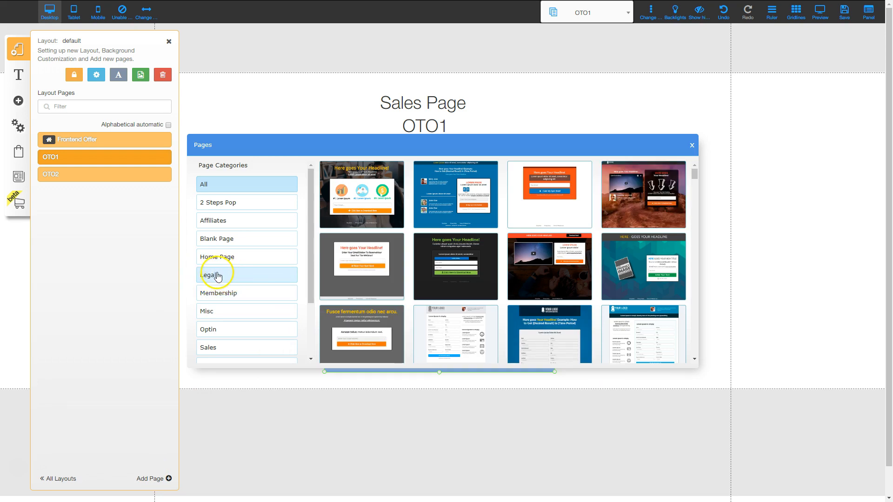
left_click(215, 274)
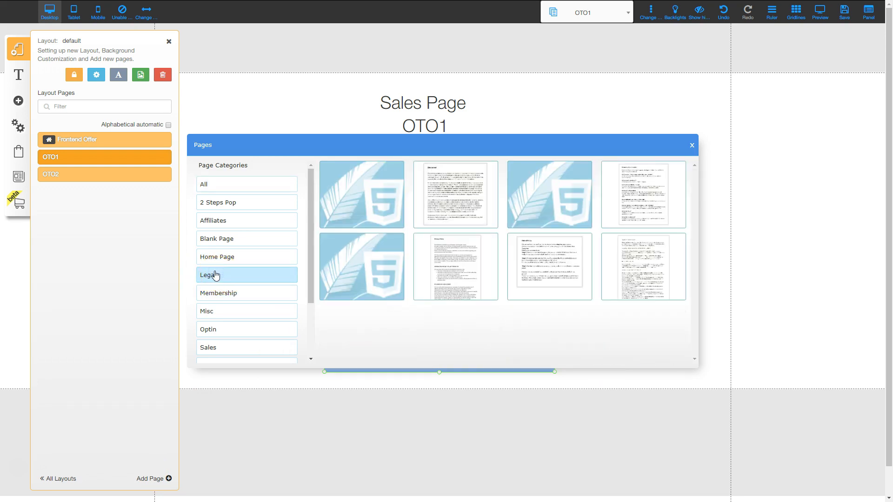
left_click(454, 185)
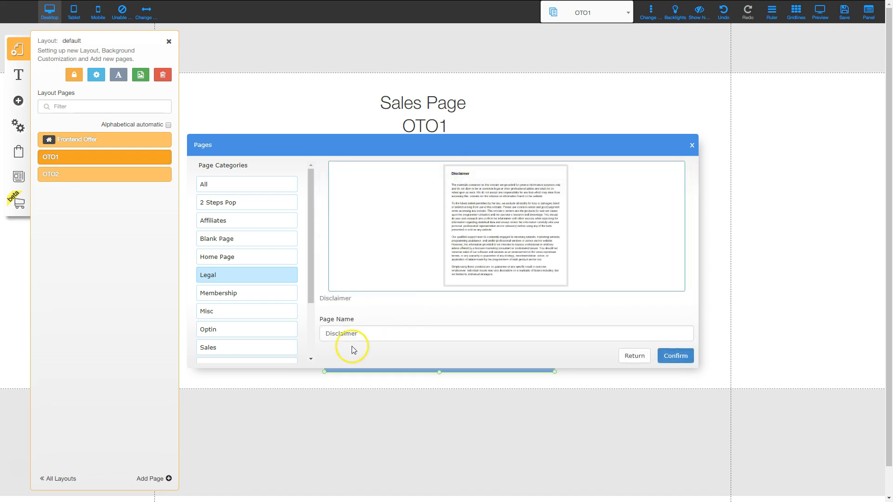
left_click(675, 356)
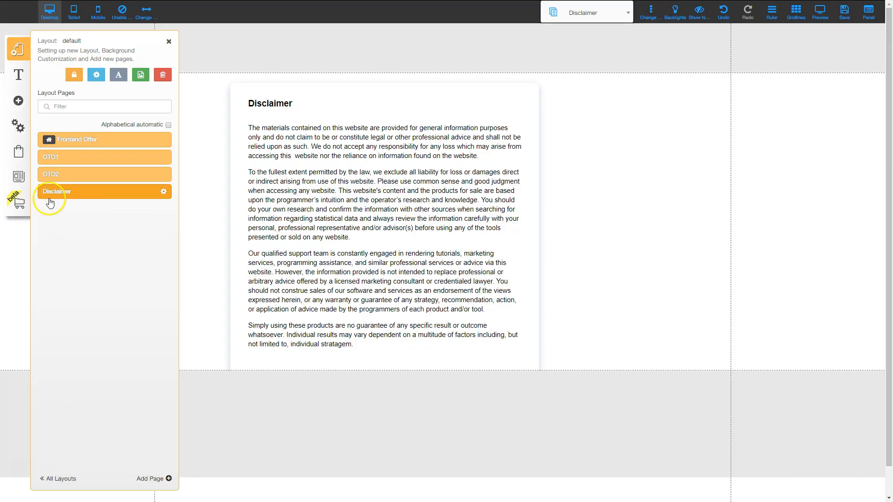
left_click(156, 479)
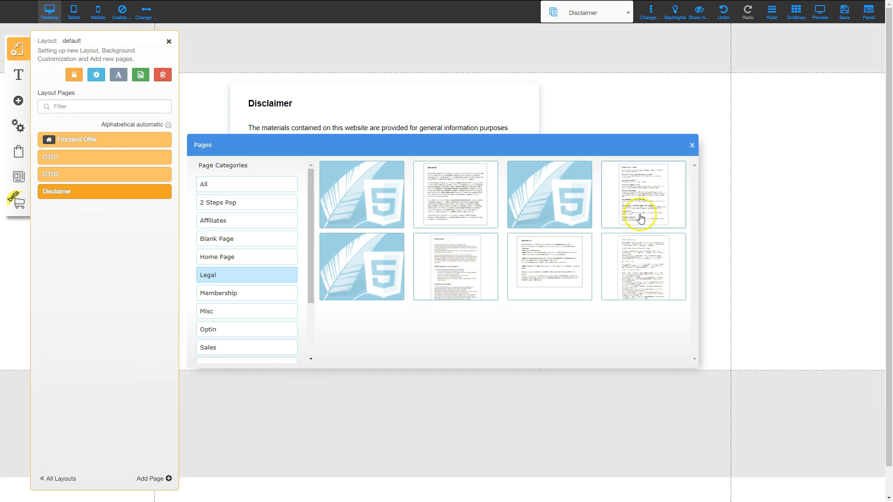
- Add Legal template pages Terms Of Website Use, Privacy Policy and Refund Policy, then open Disclaimer
left_click(648, 257)
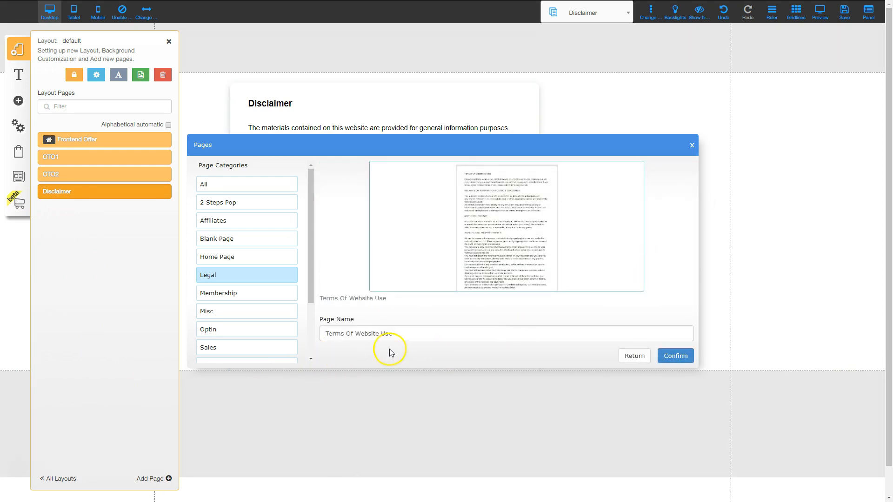
left_click(681, 364)
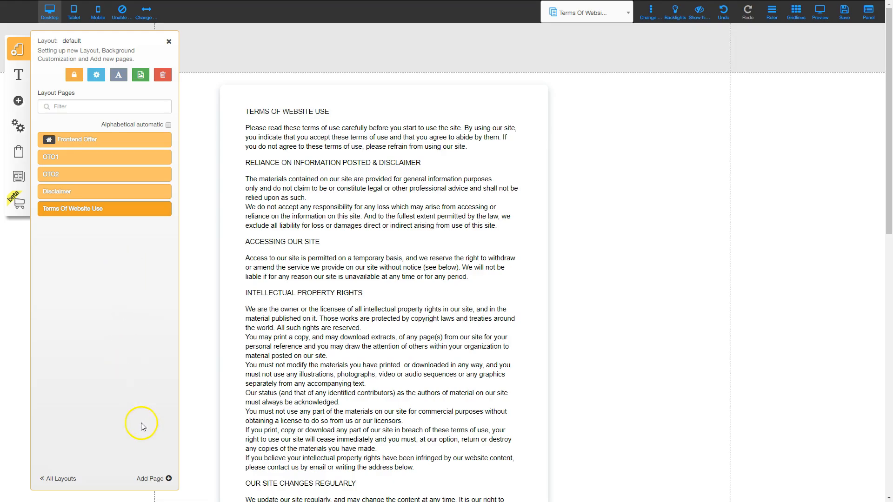
left_click(150, 478)
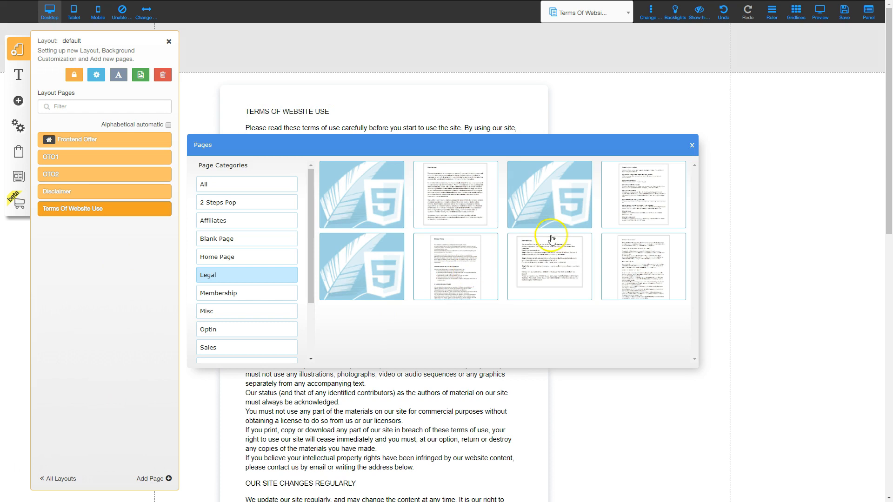
left_click(460, 262)
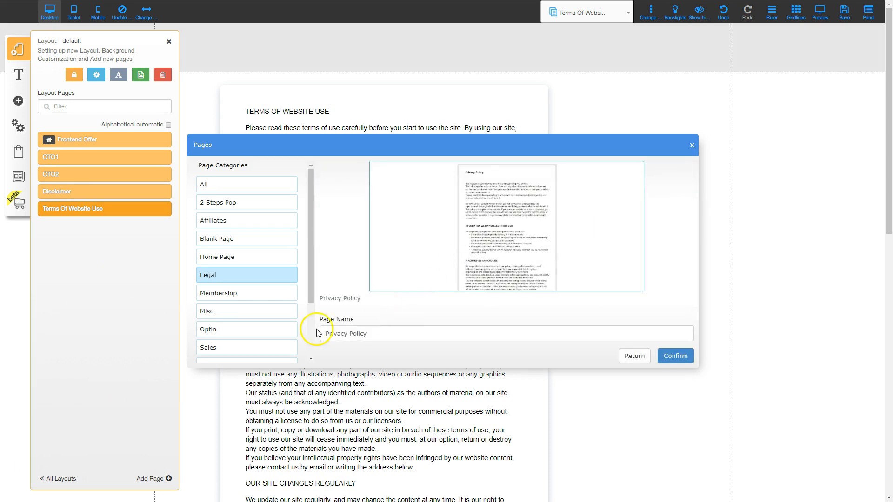
left_click(677, 357)
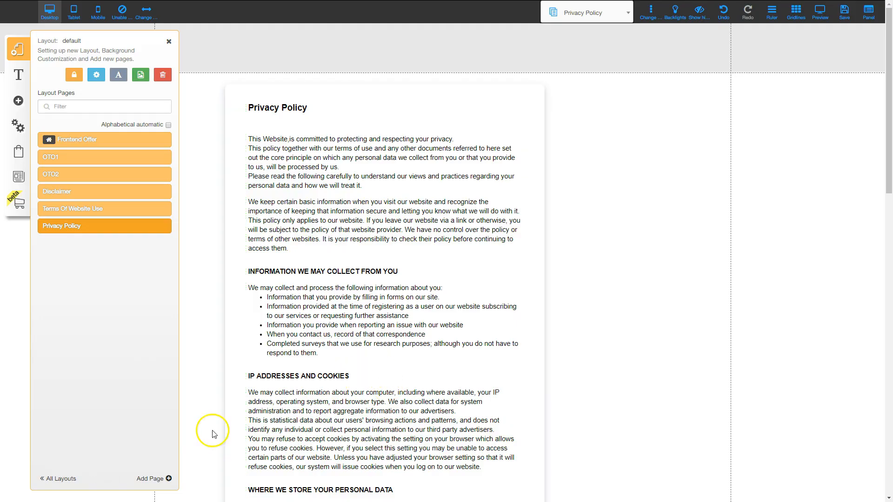
left_click(148, 479)
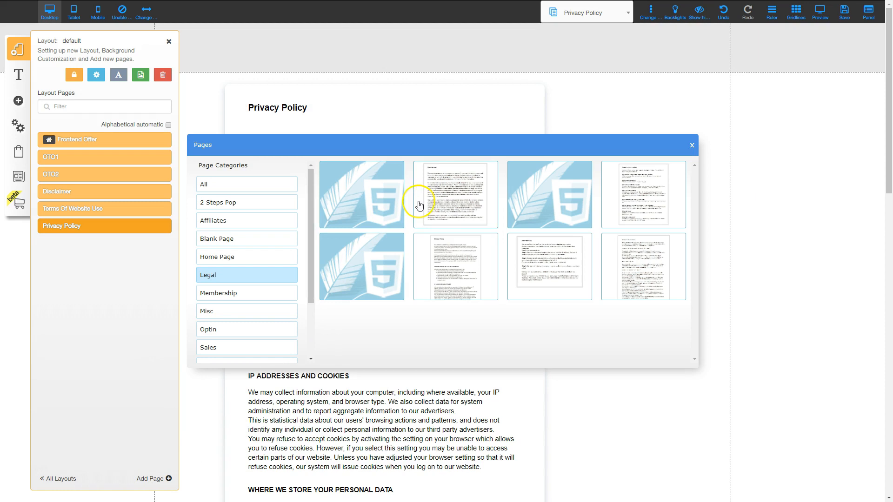
left_click(553, 266)
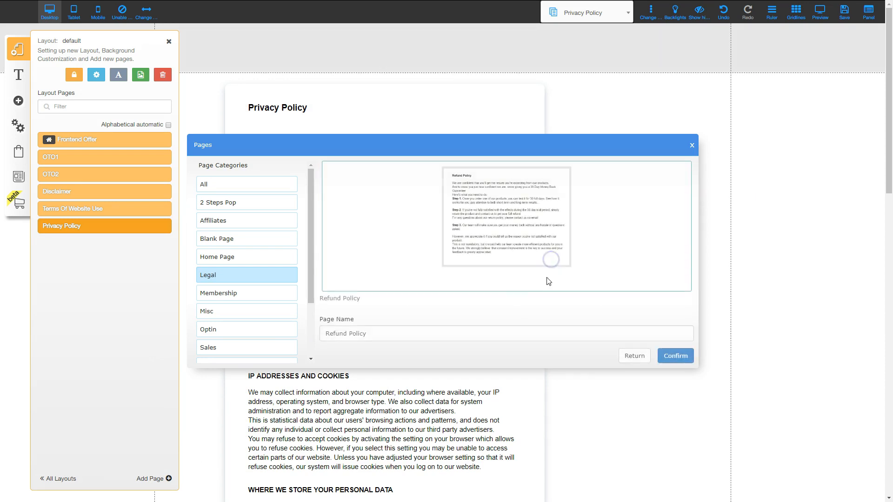
left_click(676, 356)
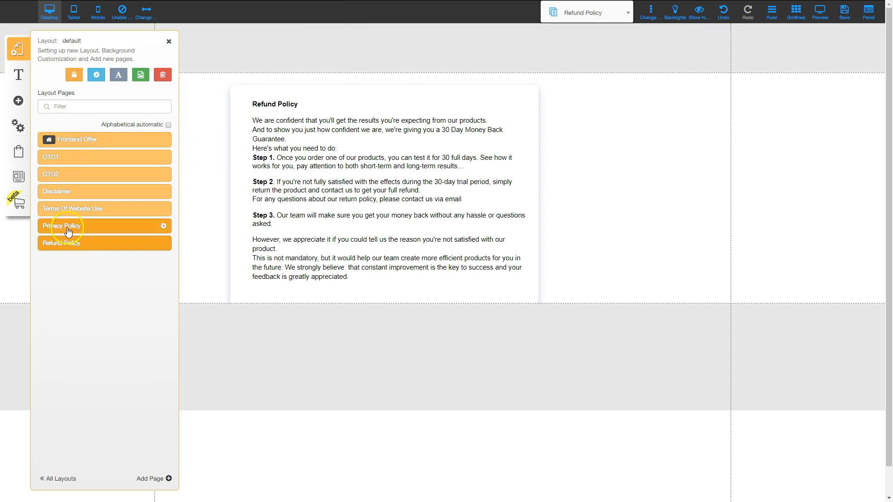
left_click(69, 192)
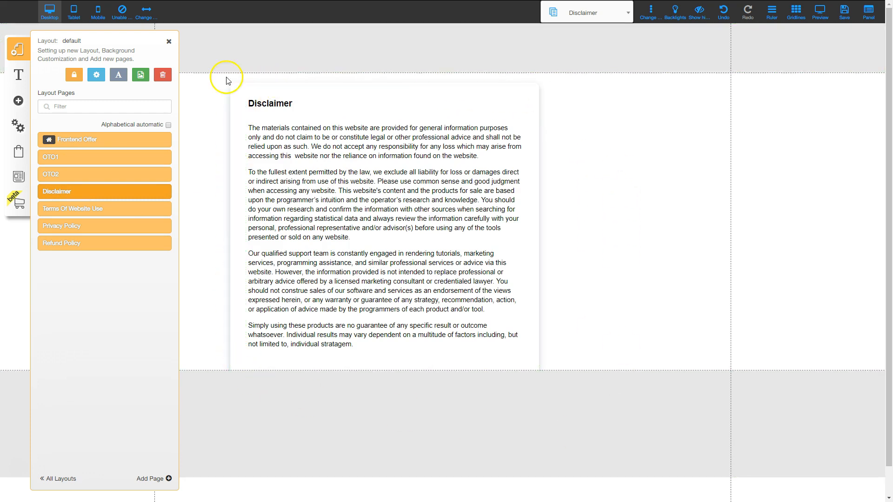
- Move the Disclaimer text box, center it horizontally, and enter its text for editing
left_click_drag(515, 87, 571, 80)
right_click(541, 80)
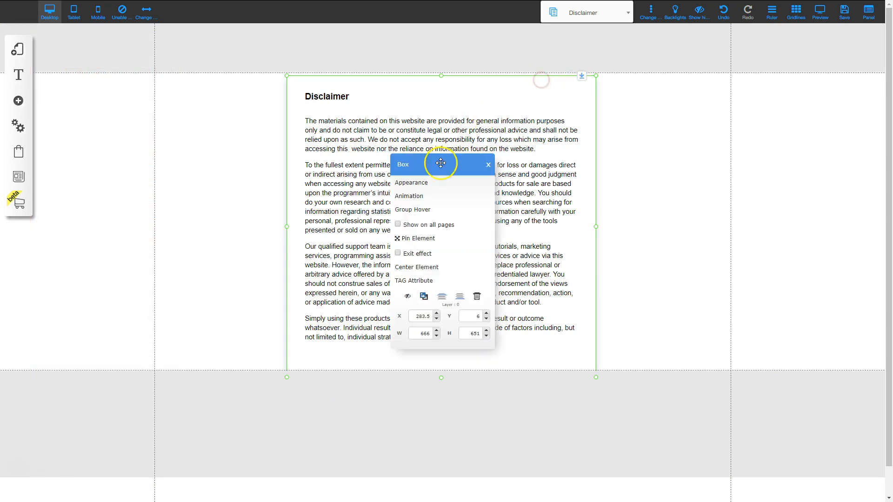
left_click(421, 267)
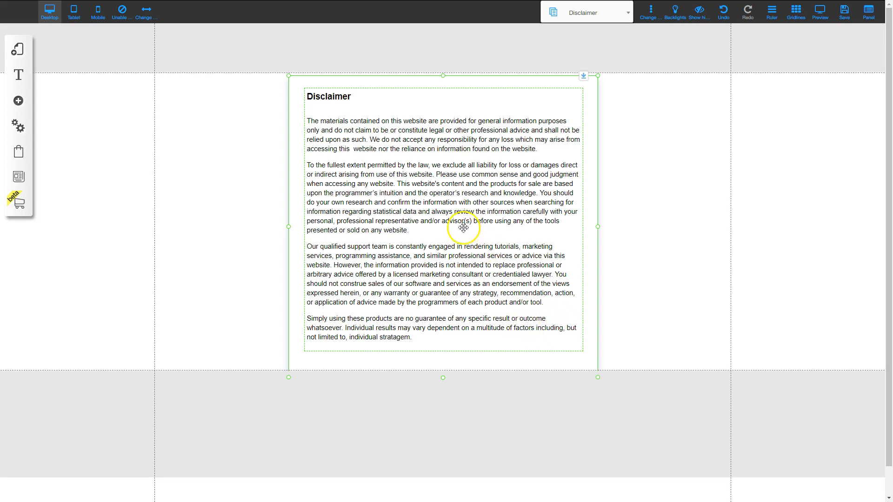
double_click(434, 241)
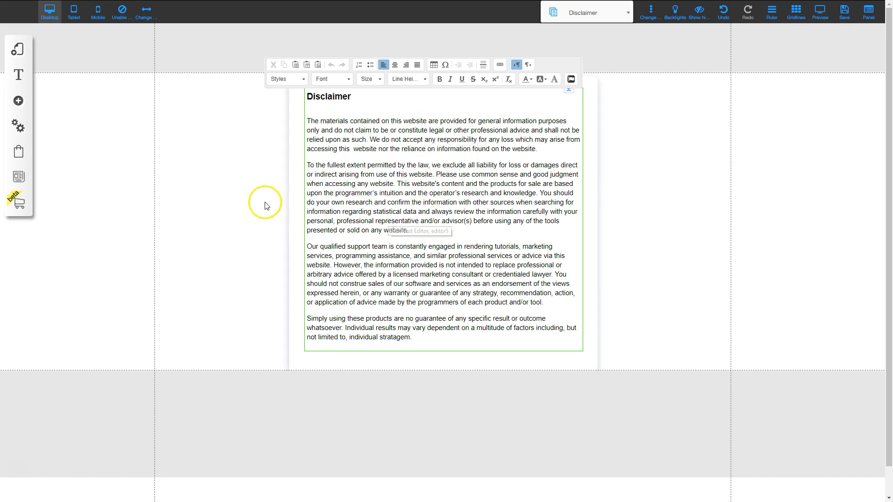
left_click(18, 50)
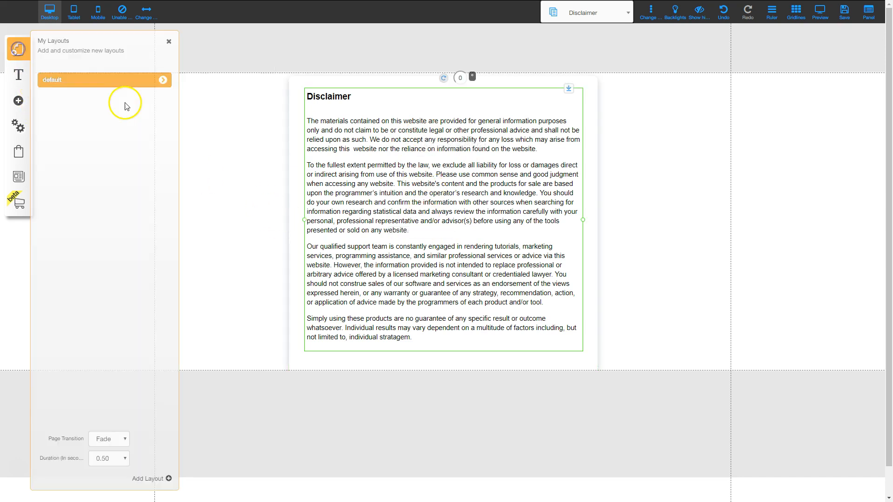
- Show the Terms Of Website Use page from the default layout and scroll through its legal text
left_click(159, 80)
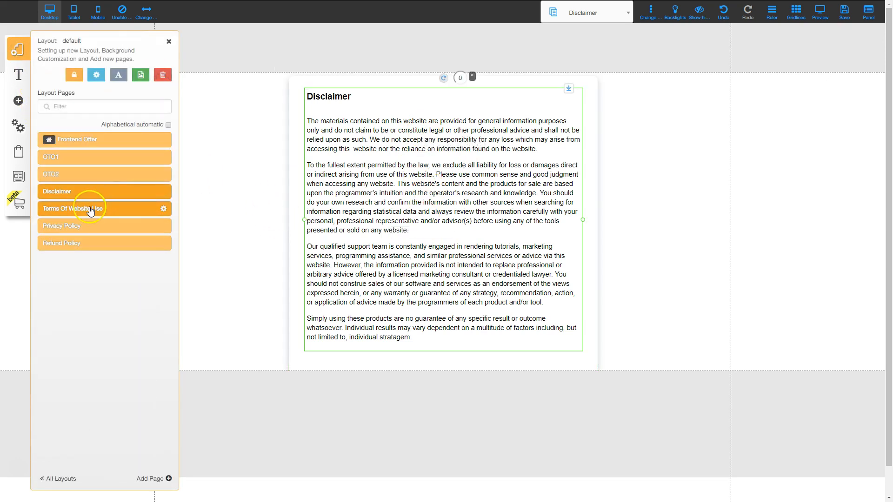
left_click(73, 209)
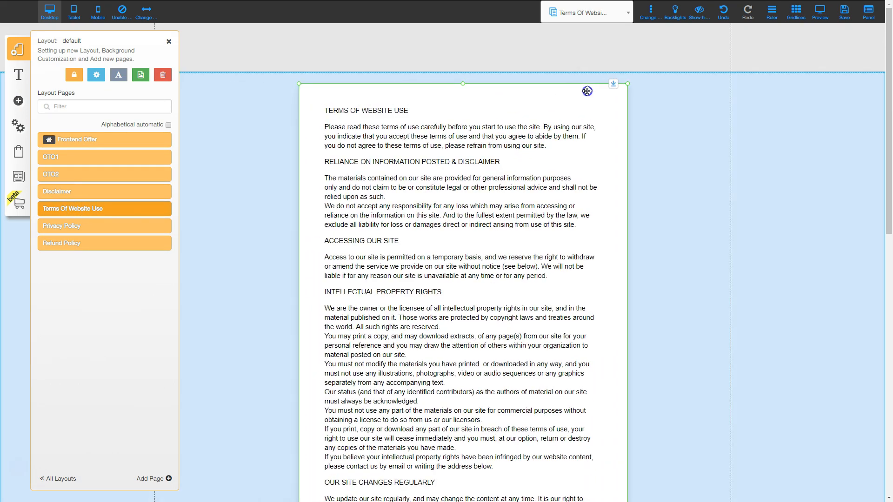
left_click(525, 273)
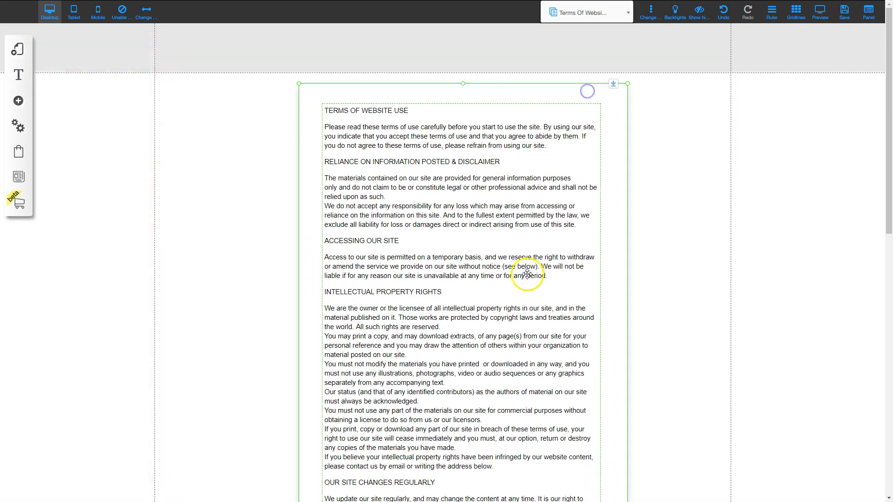
scroll(514, 364, "down", 15)
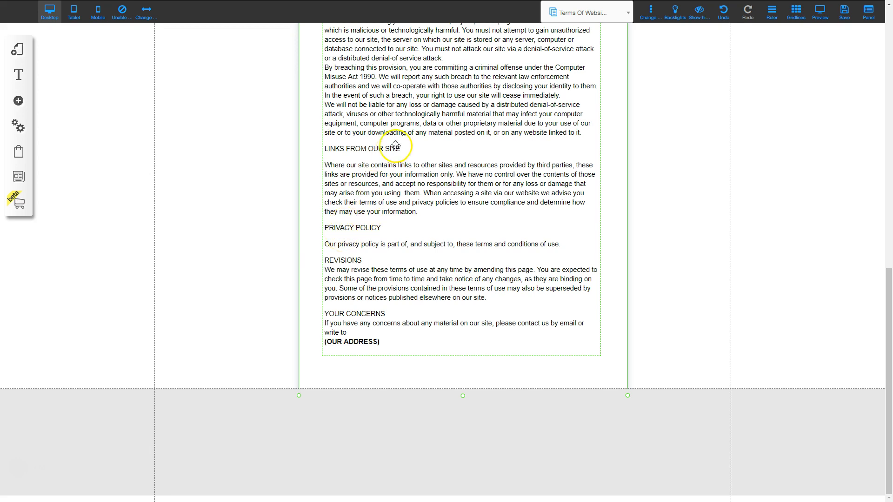
scroll(403, 233, "up", 4)
scroll(404, 232, "up", 10)
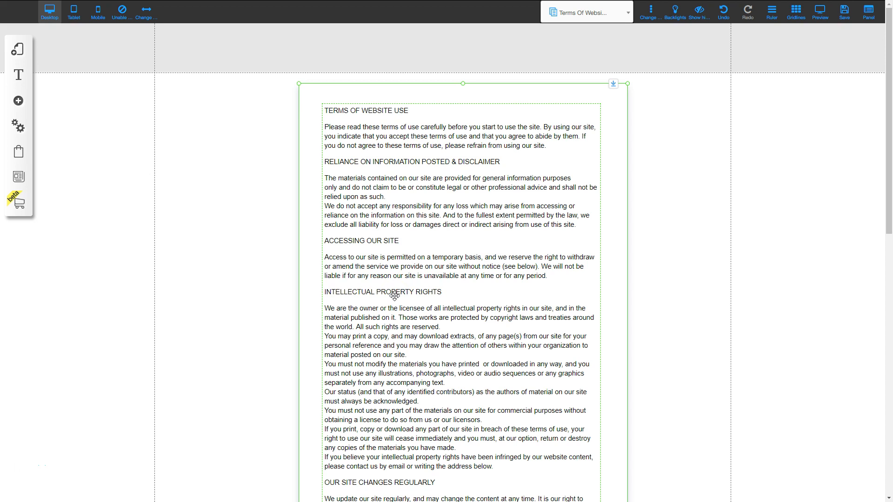
left_click(19, 51)
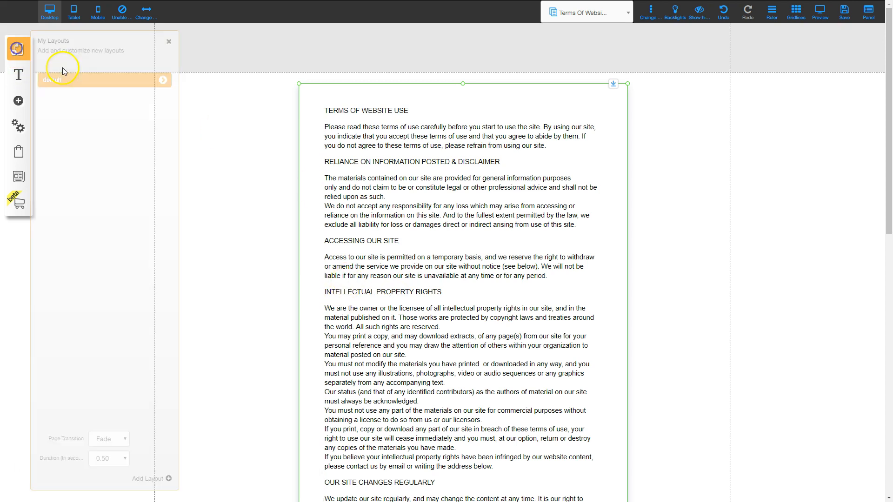
- Return the editor to the Frontend Offer page from the default layout's page list
left_click(164, 80)
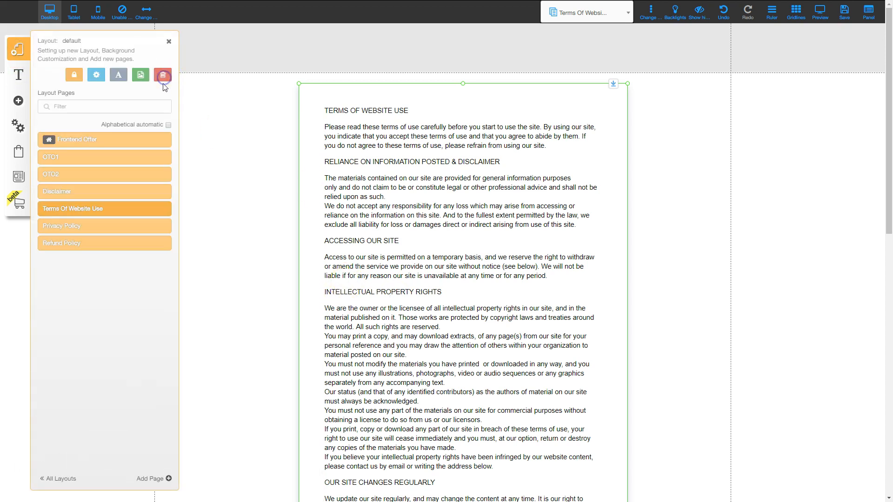
left_click(77, 141)
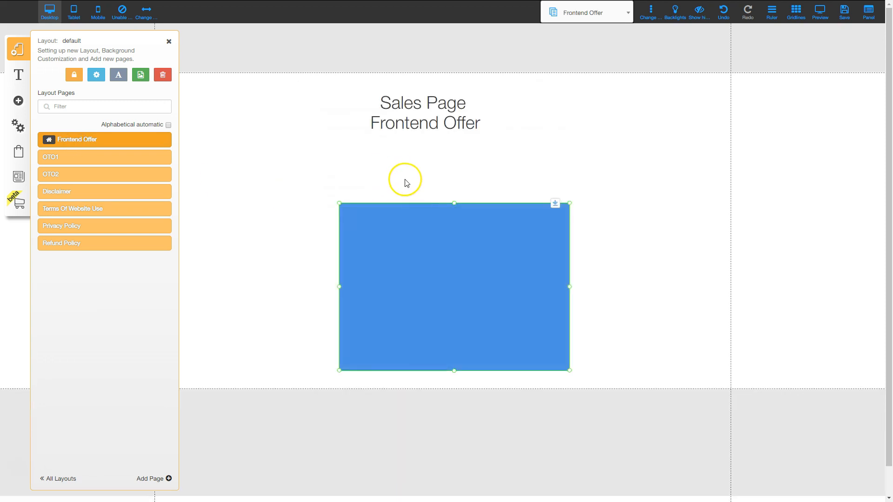
left_click(170, 41)
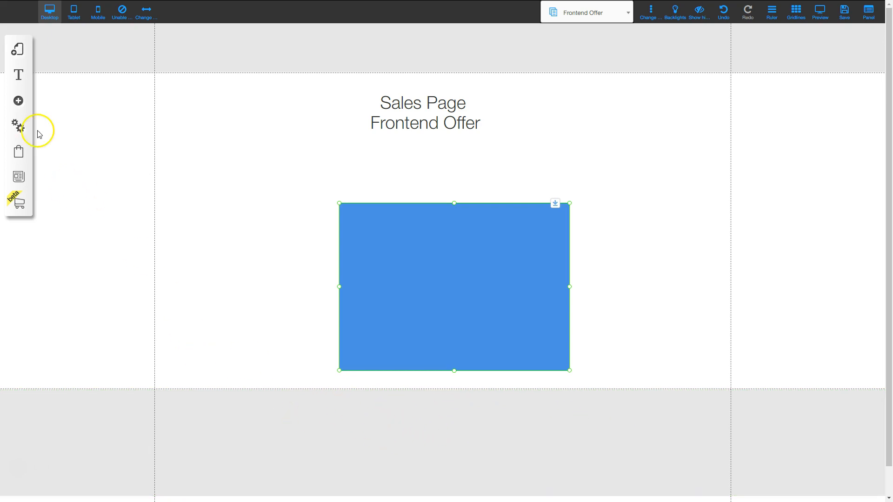
- Add a Classic-style empty menu and drag it into the footer below the blue box
left_click(18, 102)
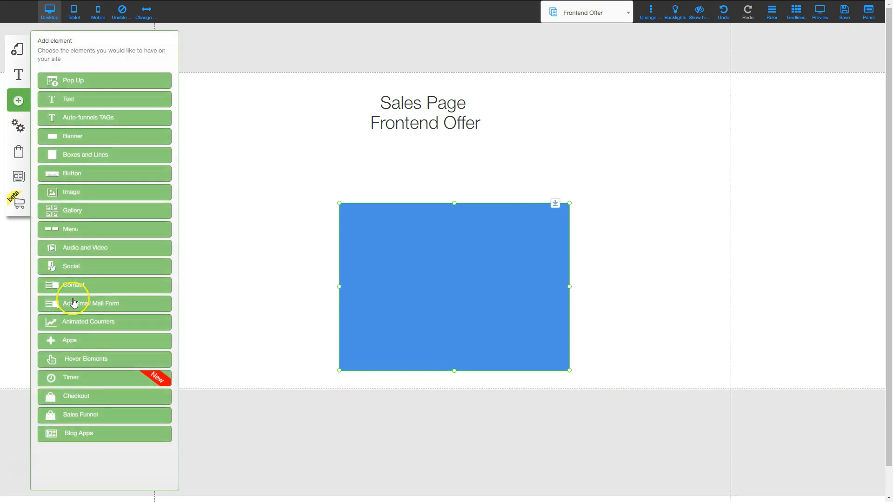
left_click(68, 227)
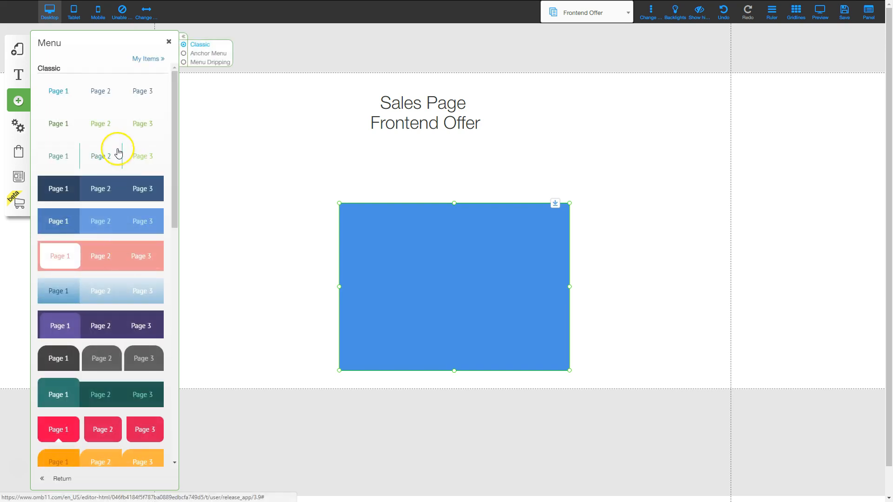
left_click(99, 90)
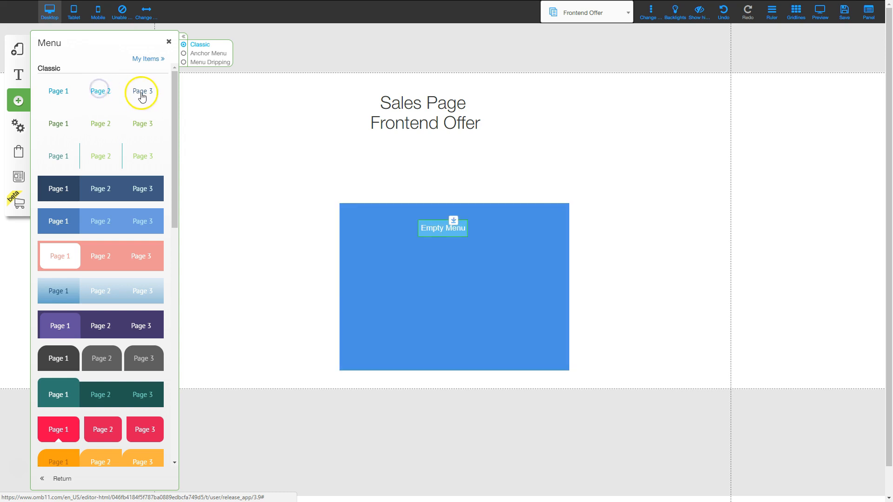
left_click_drag(428, 233, 432, 456)
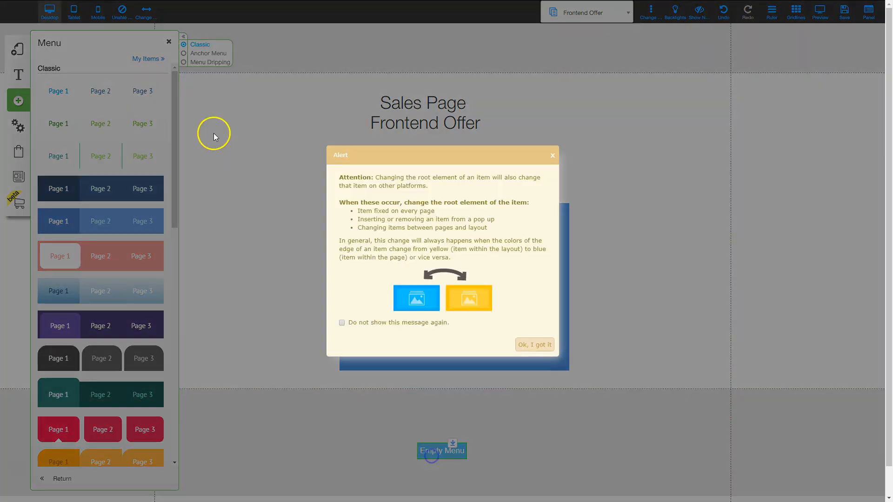
left_click(533, 346)
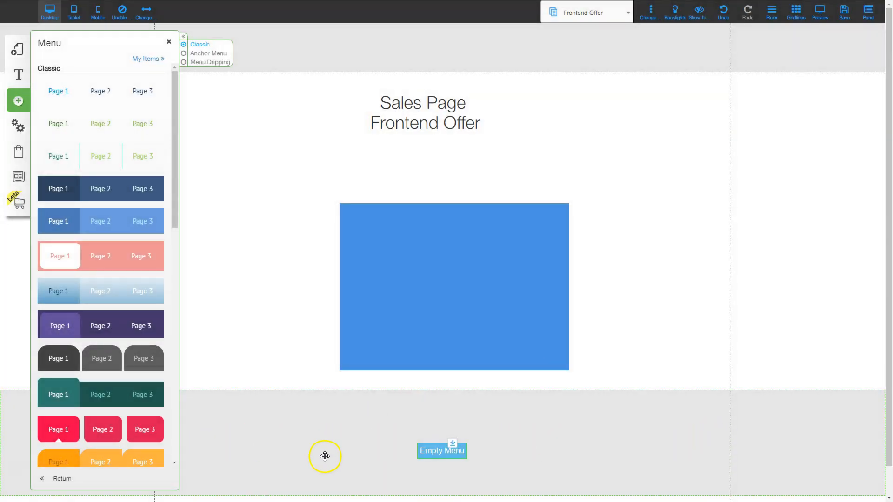
left_click(170, 43)
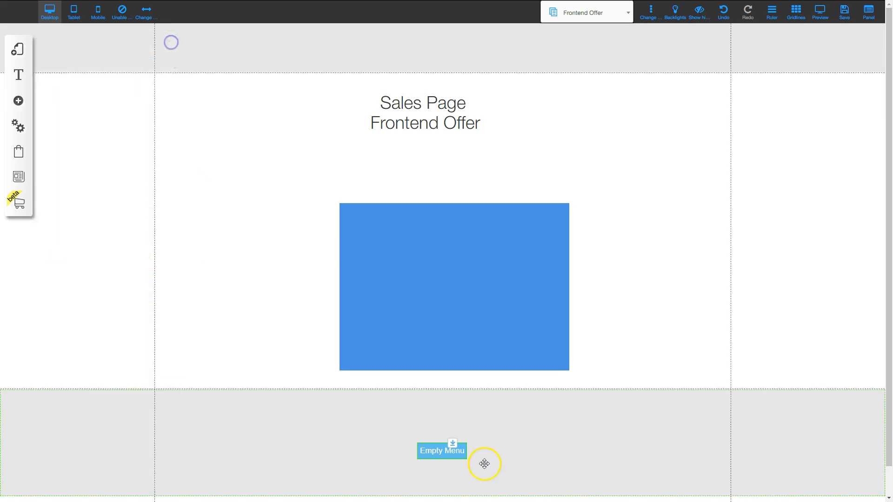
- From the footer menu's configuration, start a new menu named Legal
left_click(438, 452)
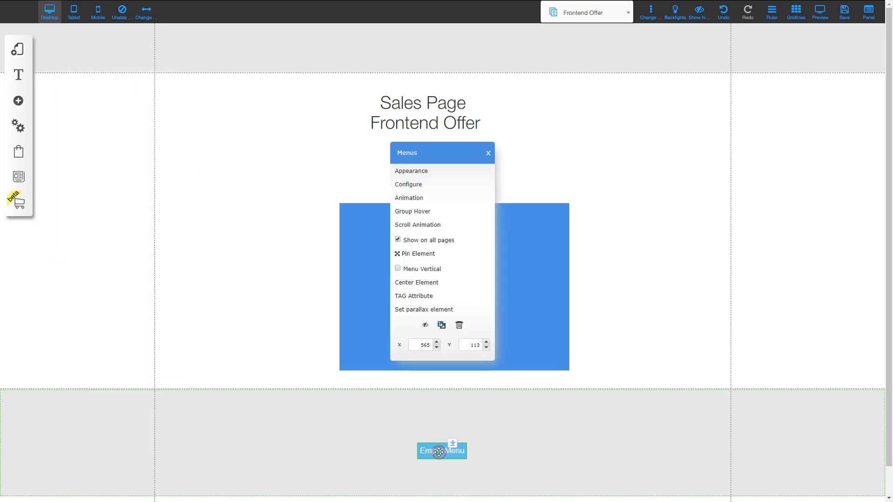
left_click(419, 185)
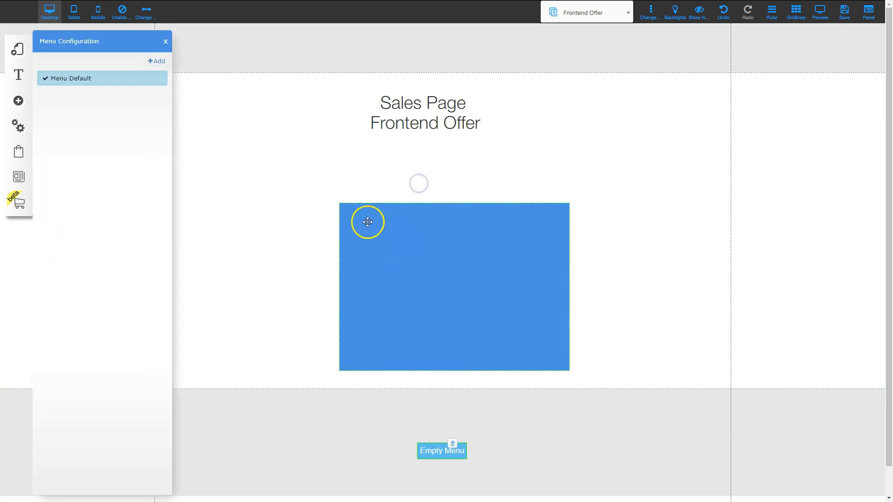
left_click(63, 80)
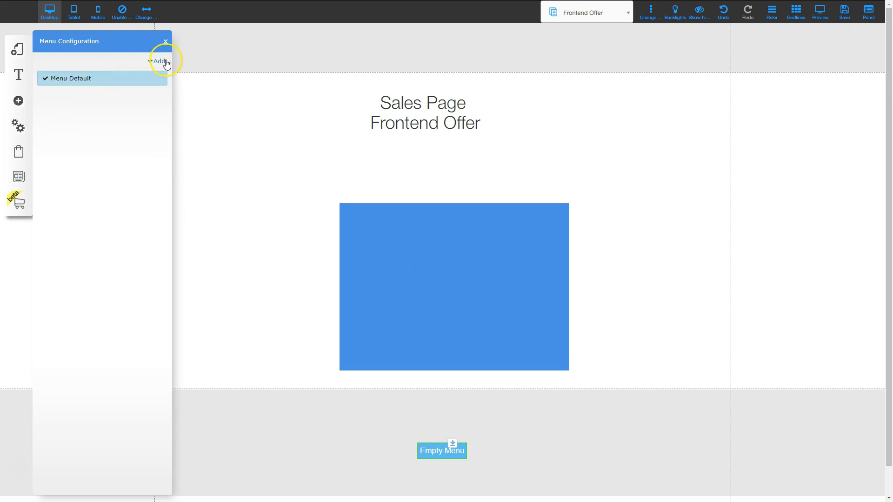
left_click(158, 61)
left_click(371, 163)
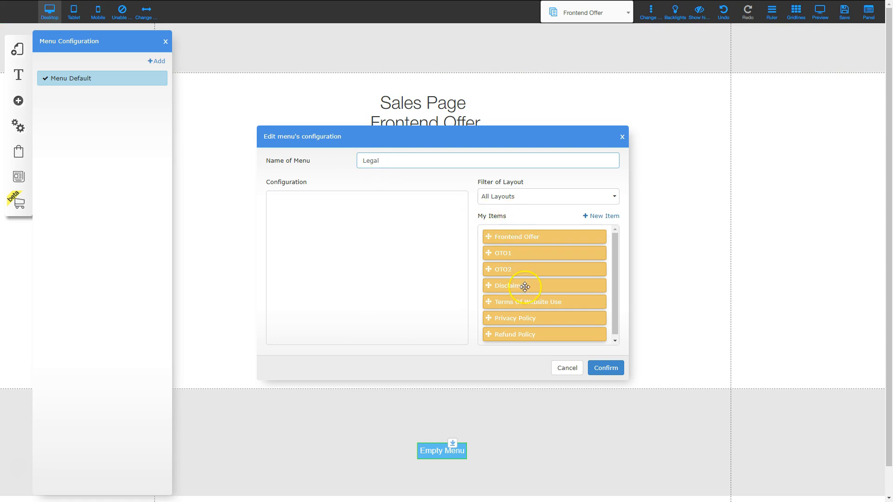
- Add Disclaimer, Terms Of Website Use, Privacy Policy and Refund Policy to Legal, then confirm and apply it
left_click_drag(509, 289, 291, 205)
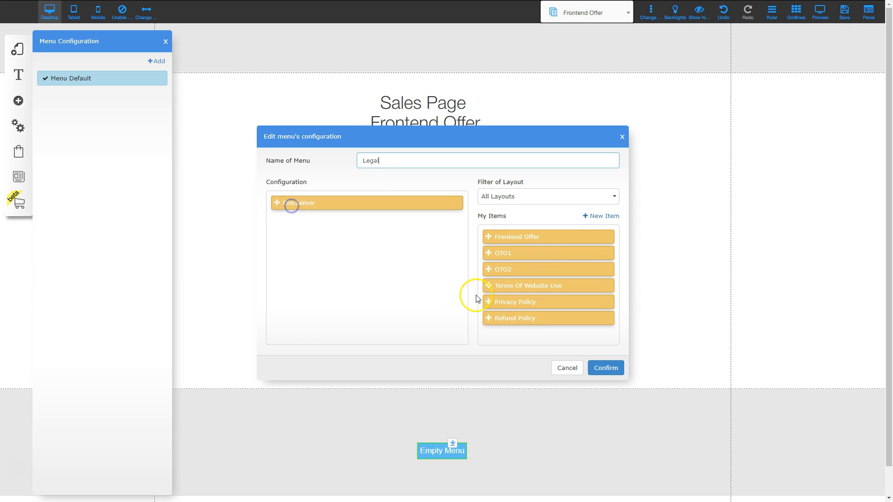
left_click_drag(512, 289, 311, 231)
left_click_drag(521, 288, 359, 255)
left_click_drag(526, 285, 304, 238)
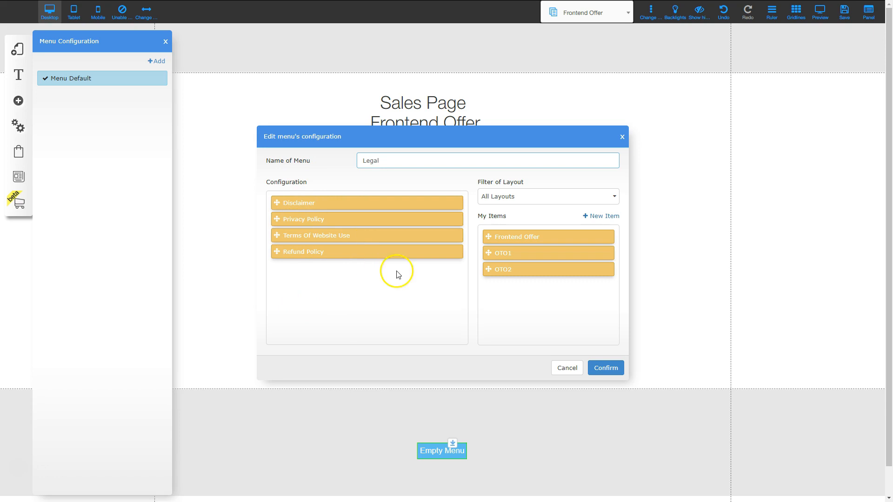
left_click(605, 368)
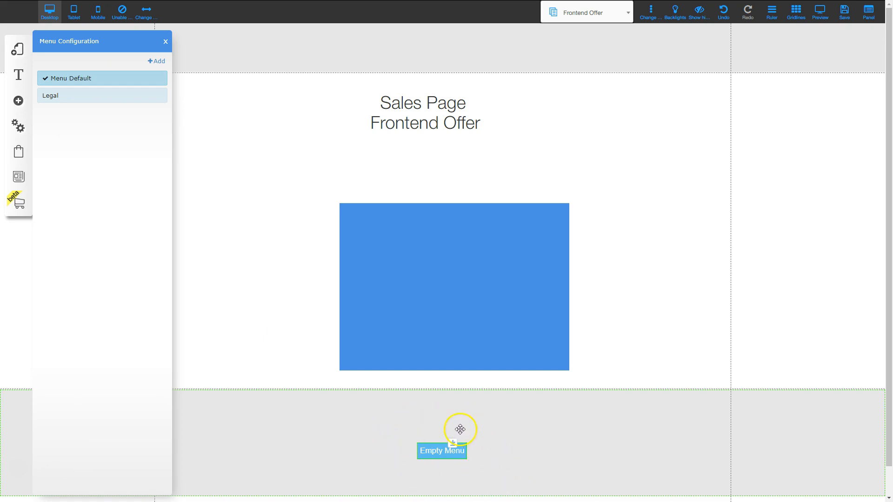
left_click(75, 96)
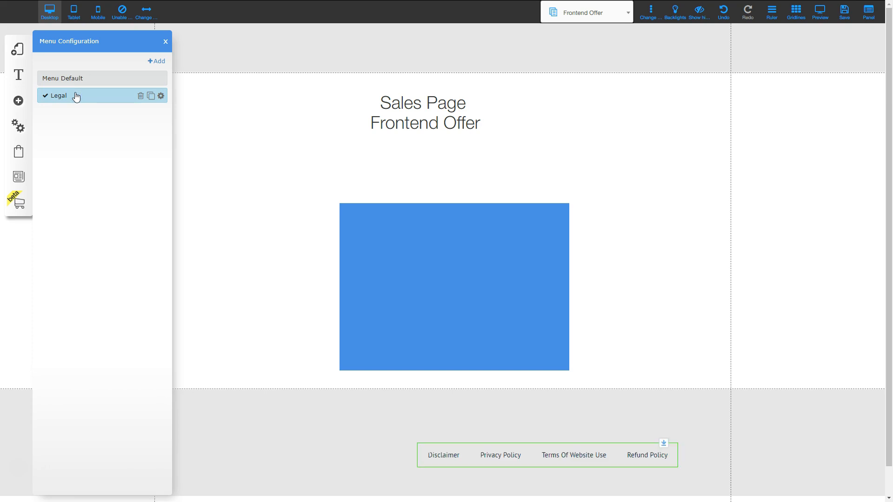
- Centre the Legal footer menu horizontally on the page
left_click(165, 42)
left_click_drag(552, 454, 471, 419)
right_click(471, 420)
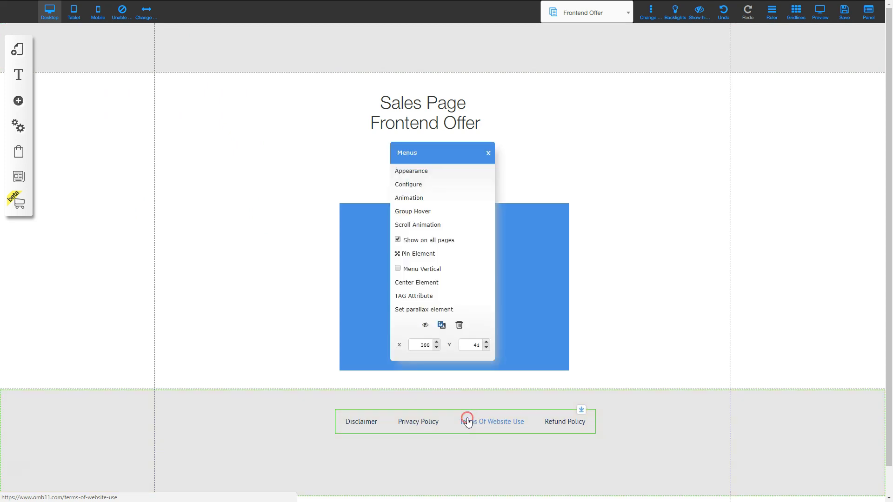
left_click(424, 282)
- Drag the footer section's bottom edge up to make it shorter
left_click(480, 459)
left_click_drag(442, 496, 443, 452)
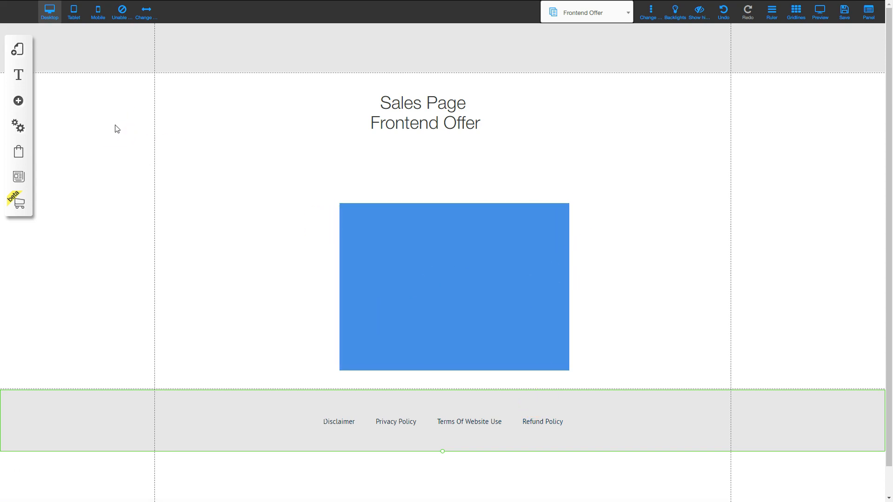
left_click(20, 50)
- Duplicate the Frontend Offer page in the default layout
left_click(120, 82)
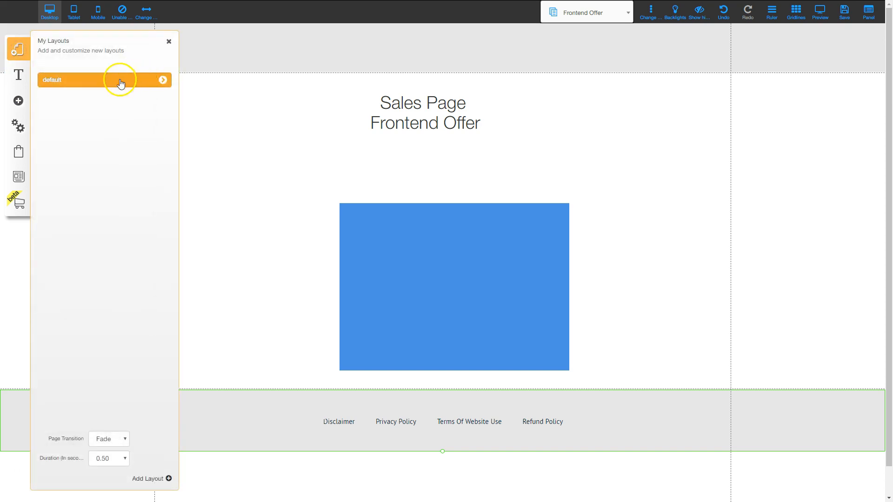
left_click(162, 80)
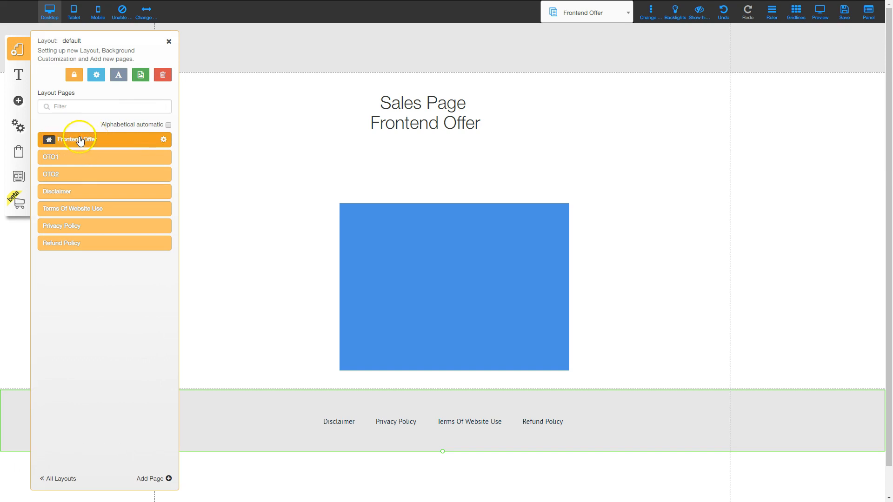
left_click(163, 141)
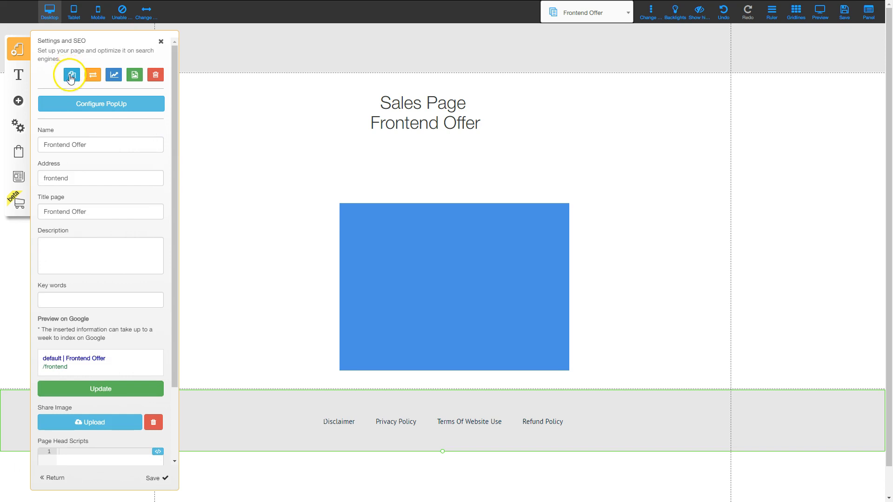
left_click(71, 74)
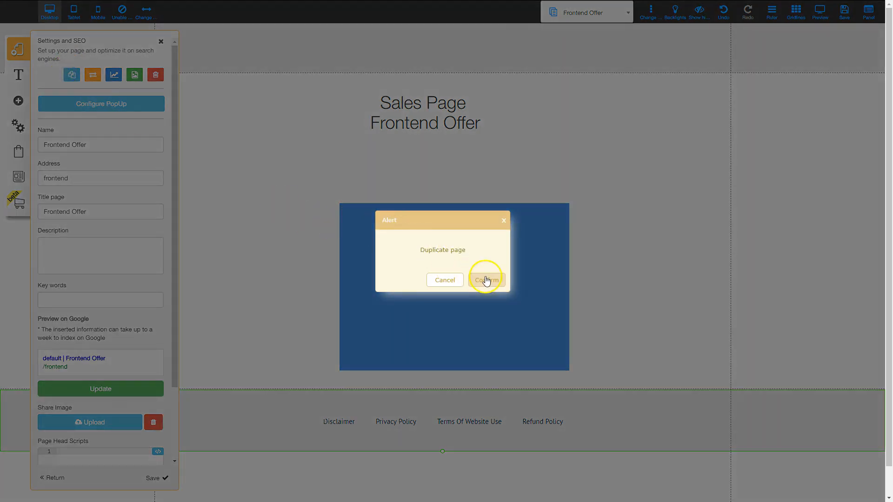
left_click(486, 280)
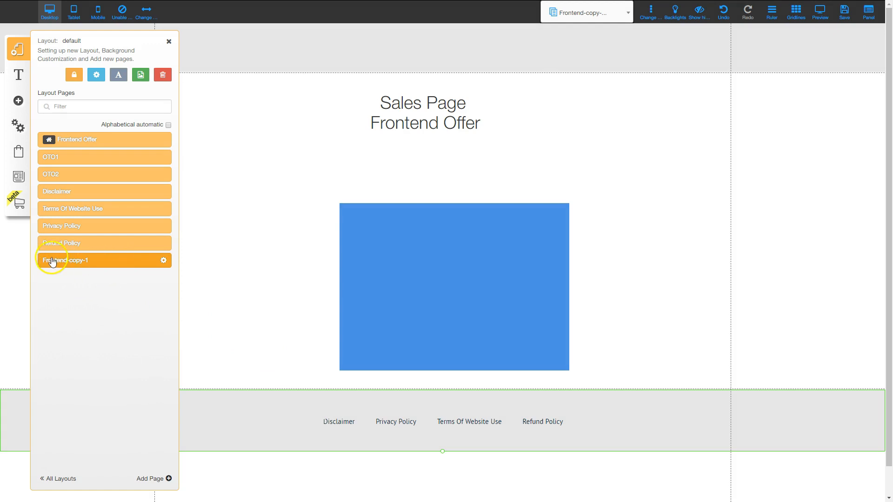
- Rename the copy to Support with address support and title Support, and save
left_click(162, 261)
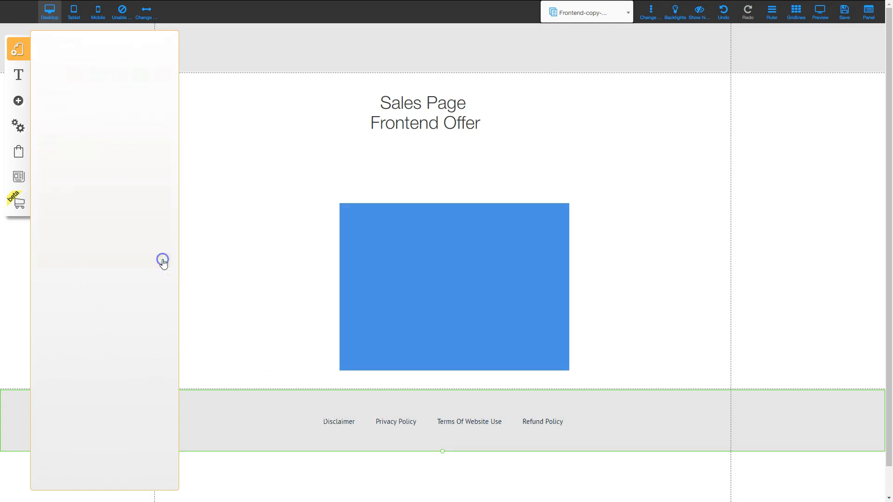
left_click_drag(112, 151, 25, 147)
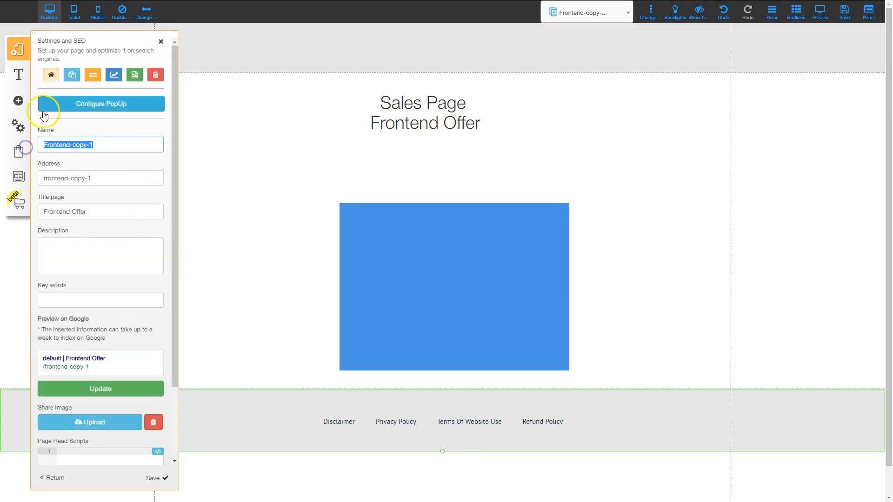
type("Support")
key("Tab")
type("support")
key("Tab")
type("Support")
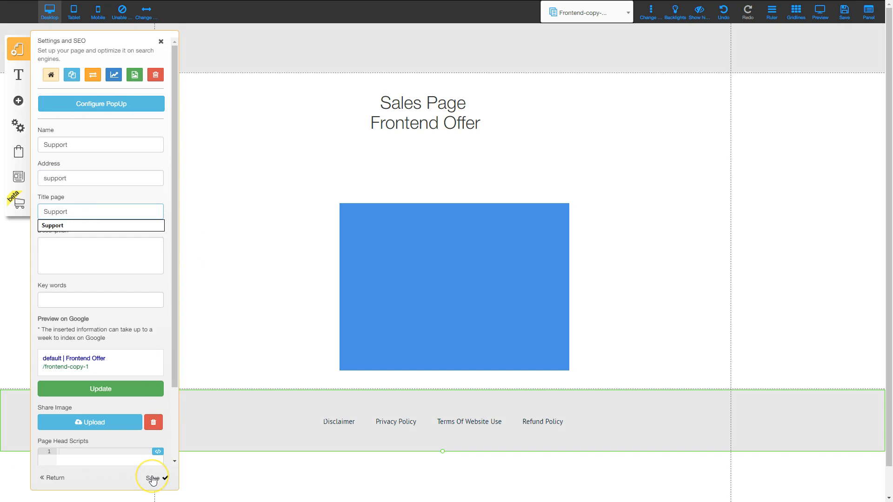
left_click(153, 479)
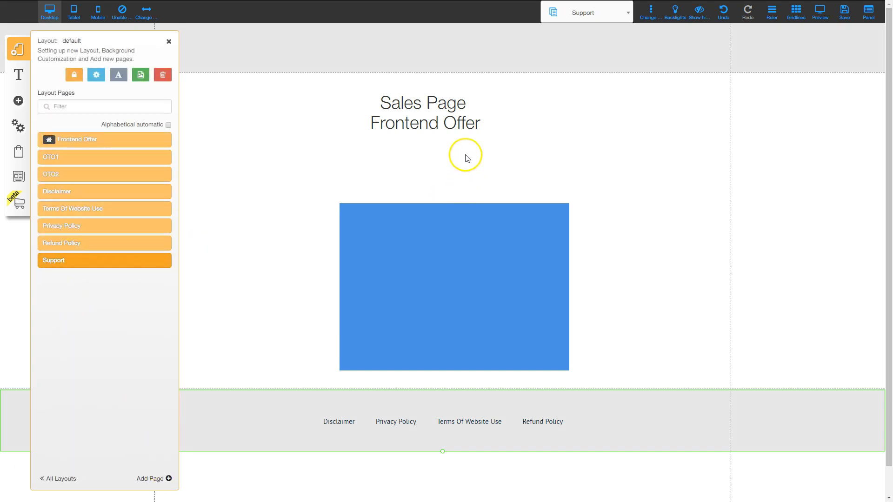
double_click(384, 100)
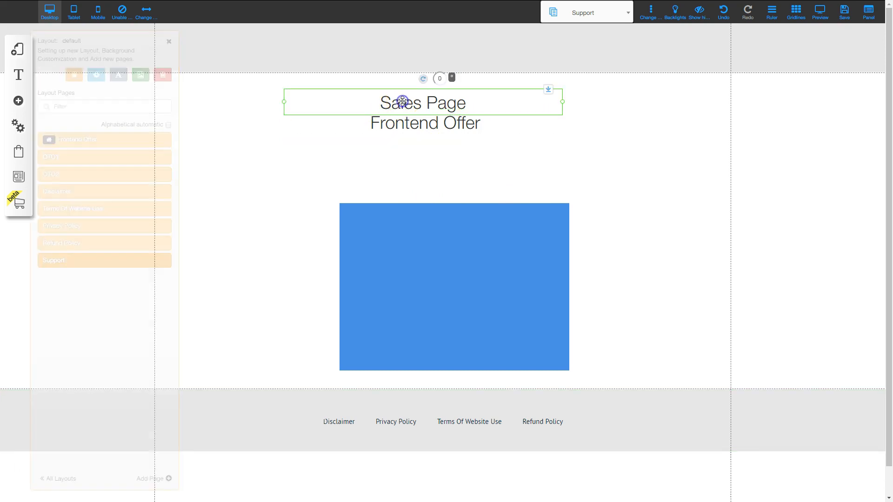
- Change the Sales Page heading to read 'Support Page'
triple_click(384, 101)
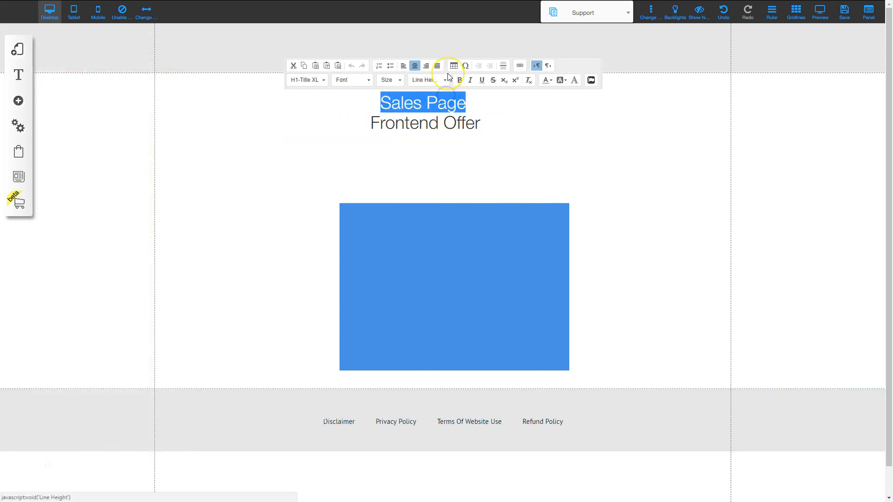
type("Support Page")
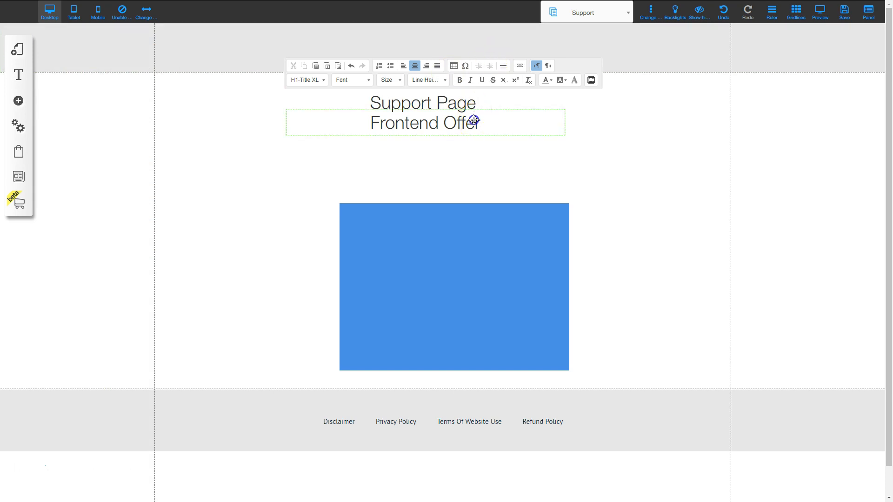
left_click(468, 175)
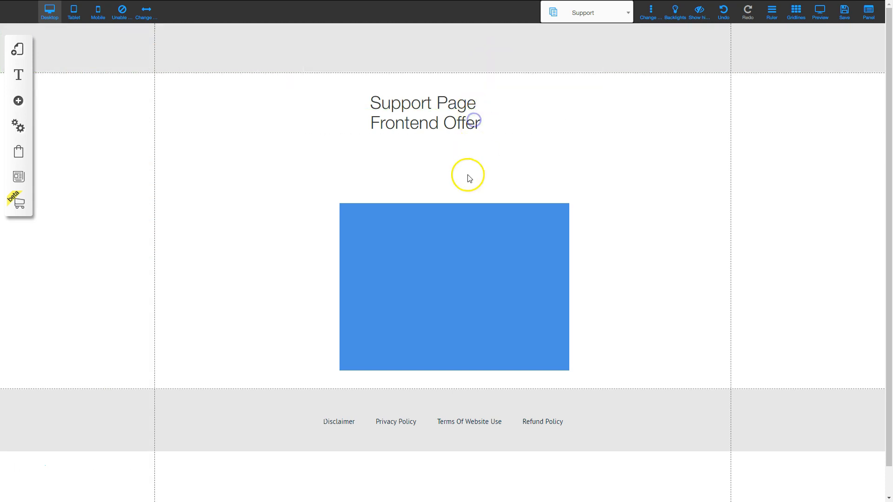
- Delete the Frontend Offer text line and the blue box
left_click(472, 122)
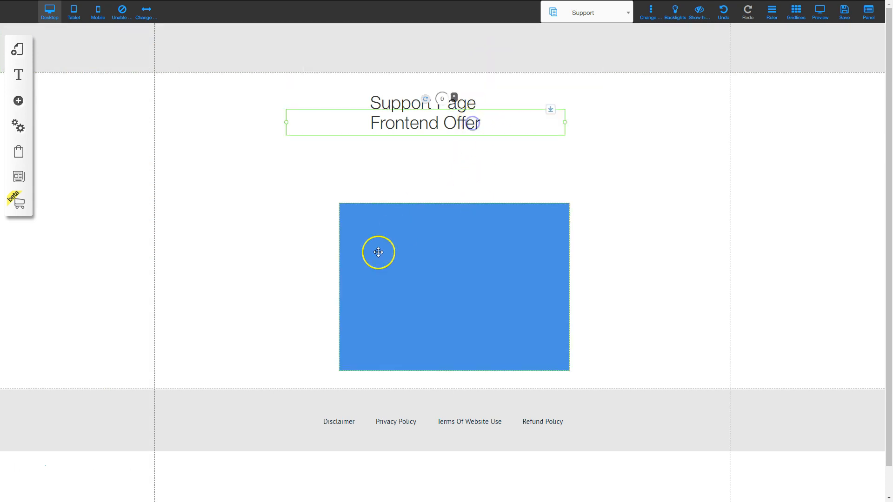
key("Delete")
left_click(441, 269)
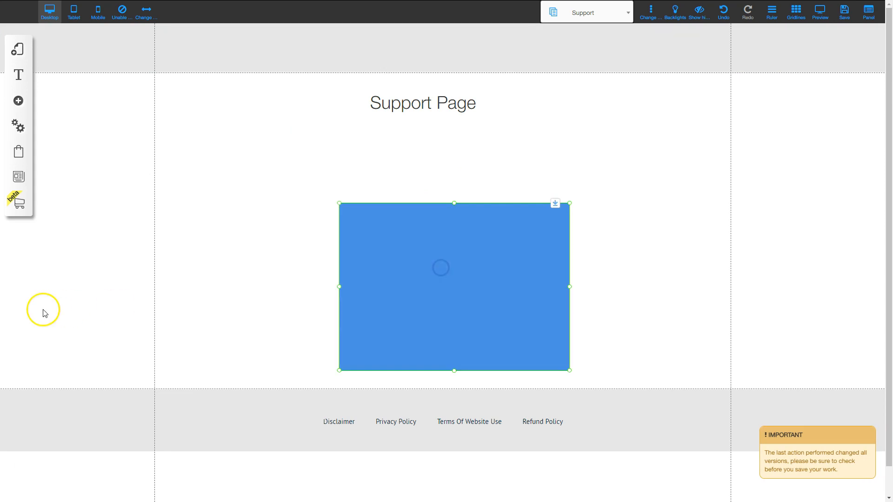
key("Delete")
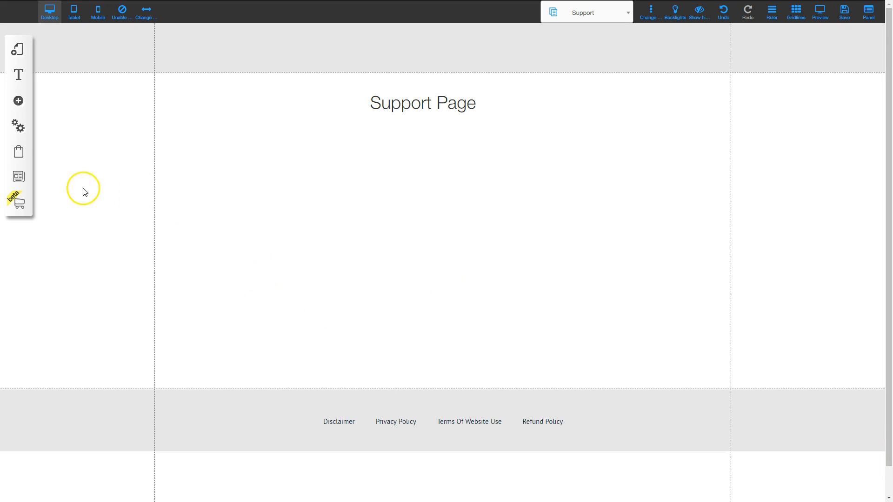
- Insert the fourth Contact template, a form with name, email and message fields and Send button
left_click(18, 102)
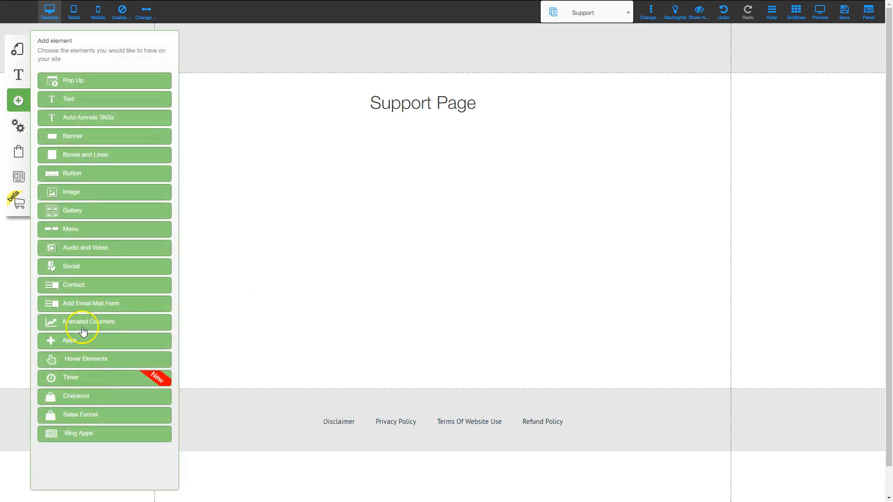
left_click(73, 284)
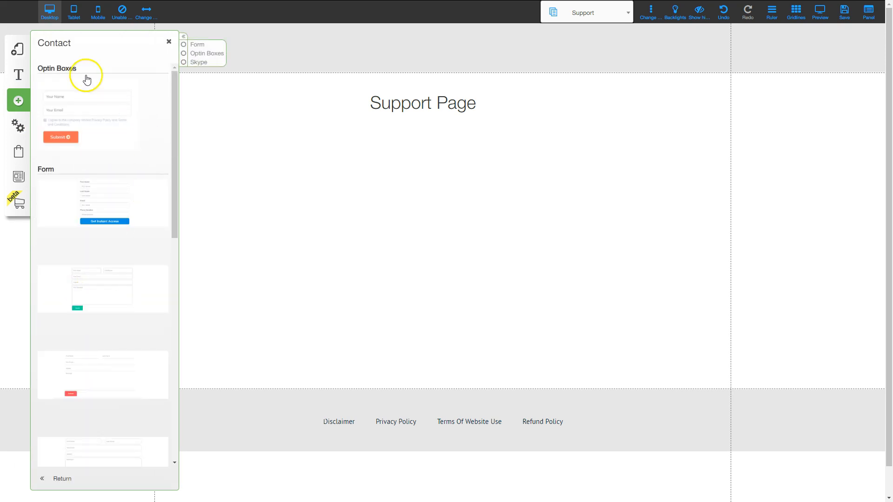
scroll(126, 342, "down", 5)
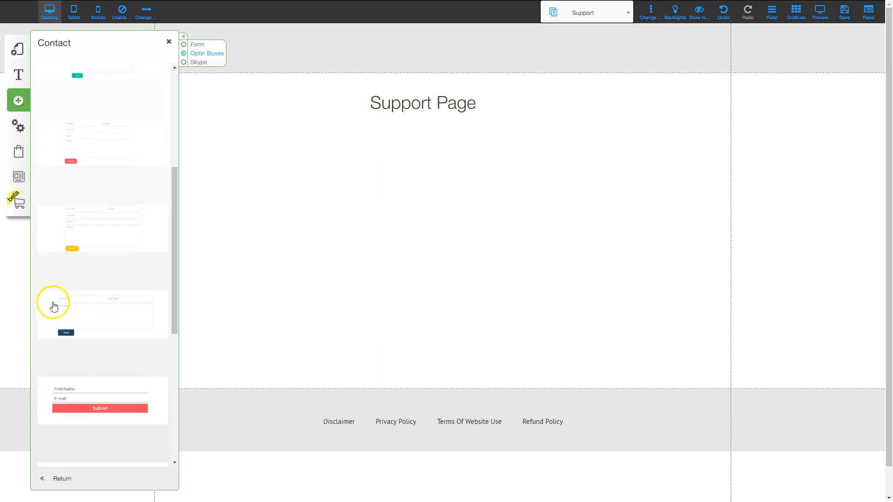
left_click(94, 306)
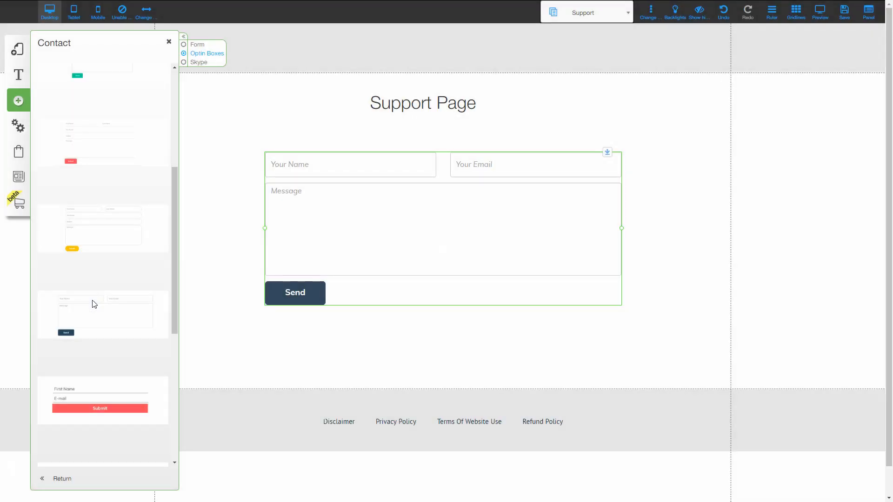
left_click(169, 42)
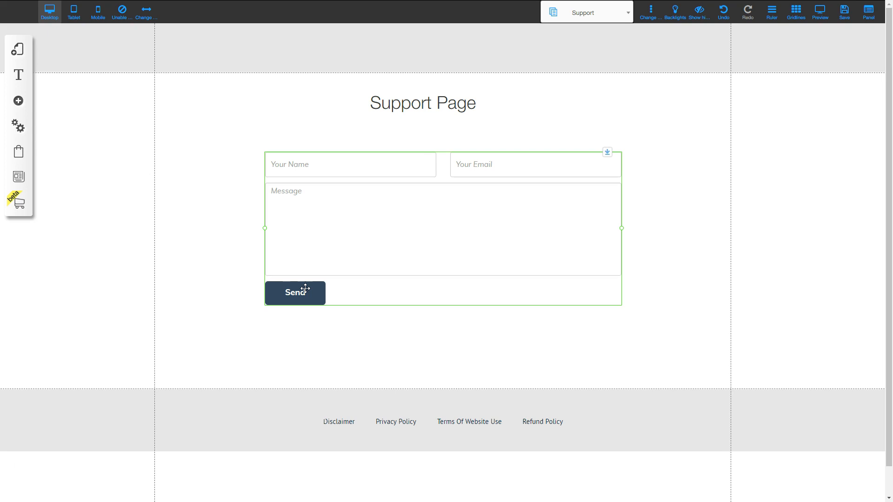
- In the form's email response settings, enter the support recipient address and subject 'Support Message from Training Video'
right_click(418, 205)
left_click(414, 163)
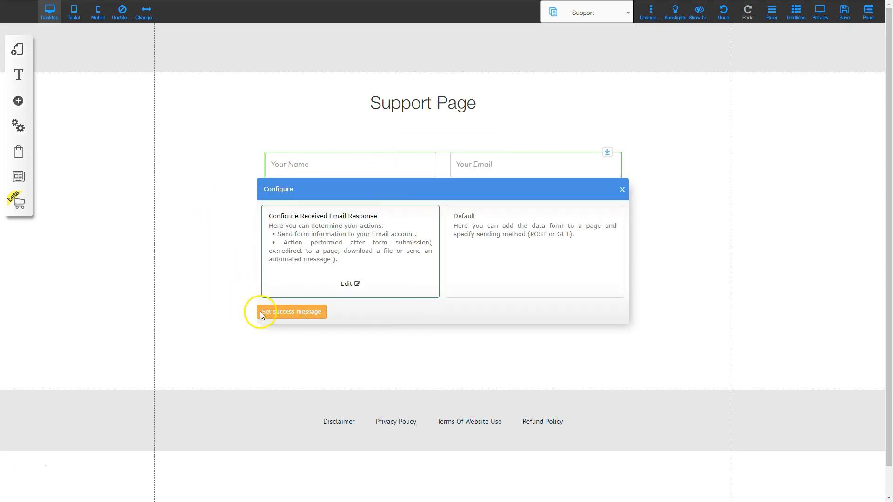
left_click(345, 281)
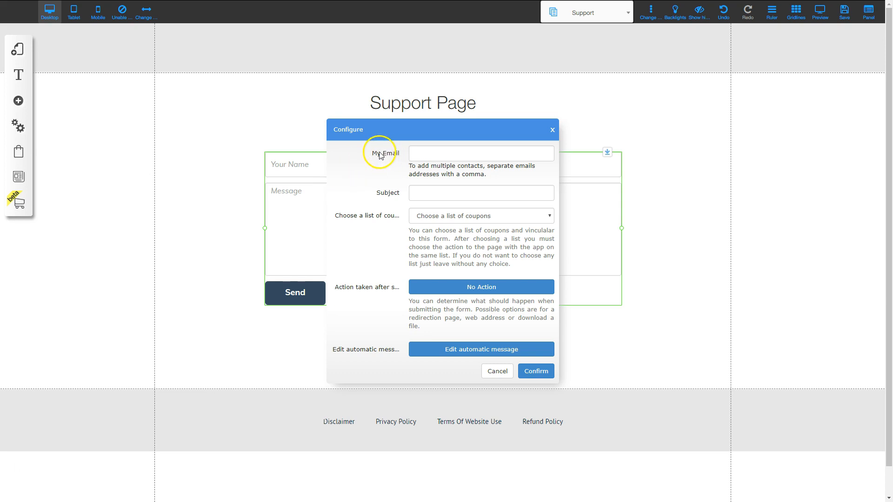
left_click(418, 153)
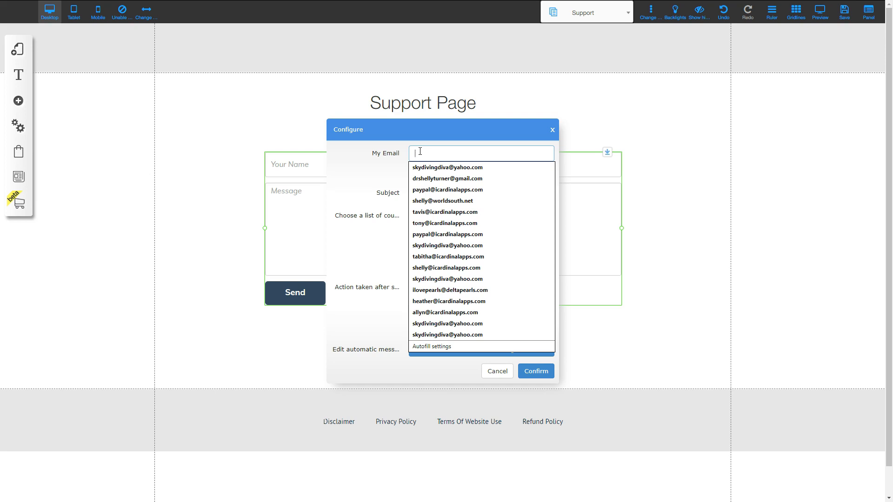
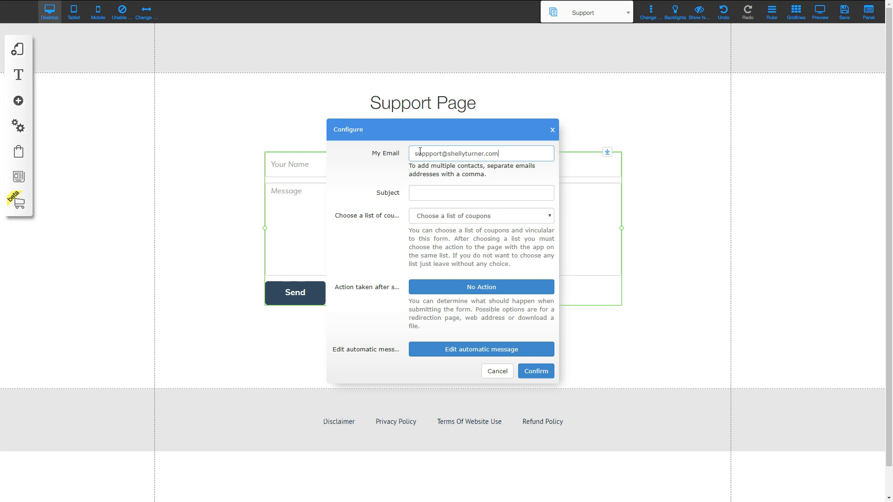
left_click(431, 192)
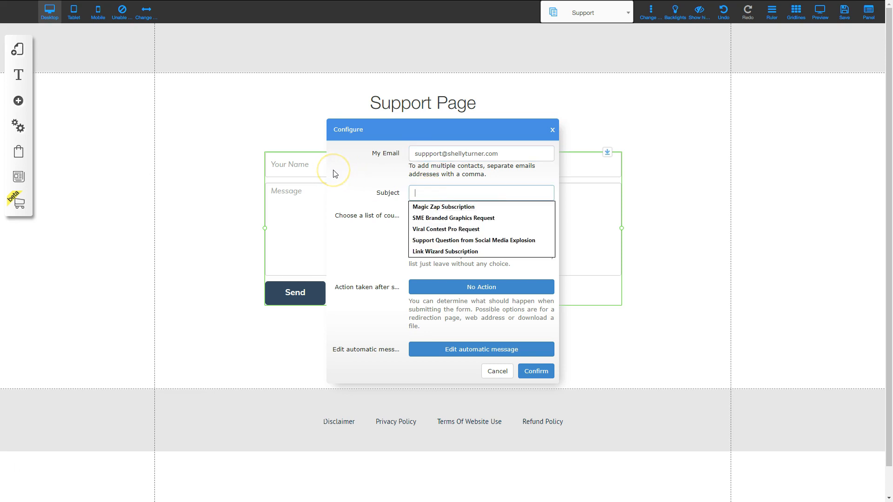
type("Support")
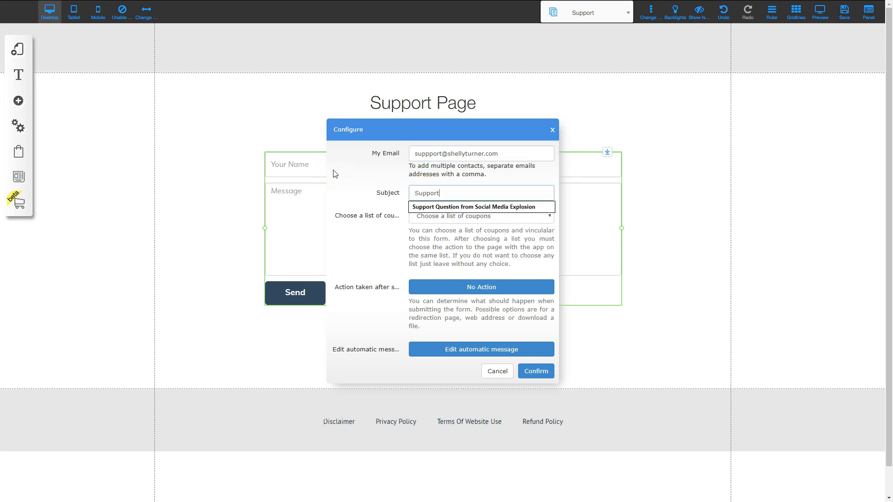
type(" Message from T")
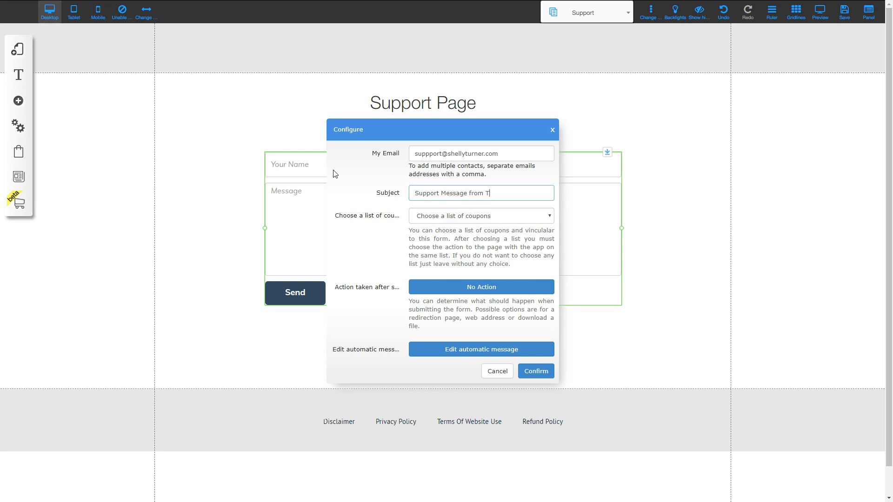
- Leave the after-submission options unchanged and confirm the email response settings
left_click(356, 175)
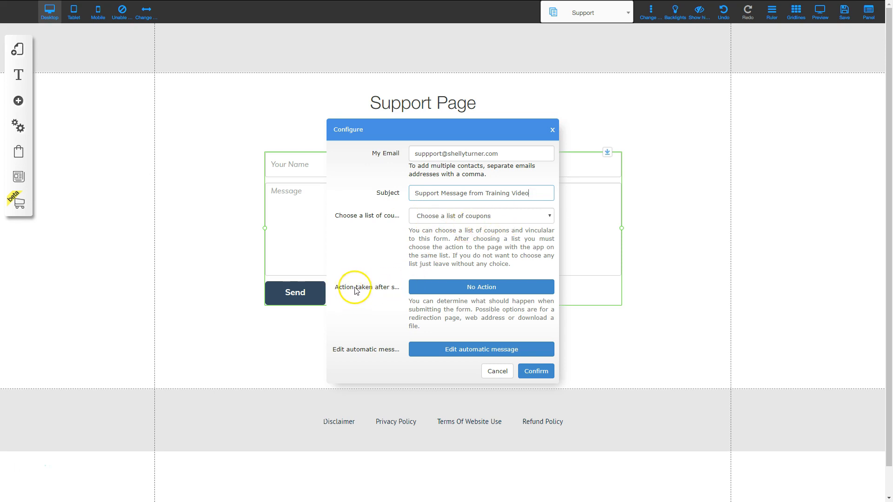
left_click(446, 291)
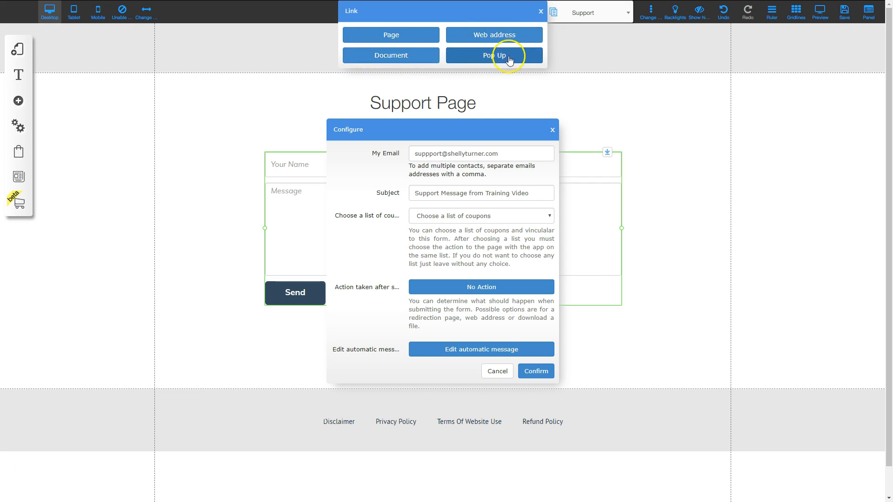
left_click(540, 11)
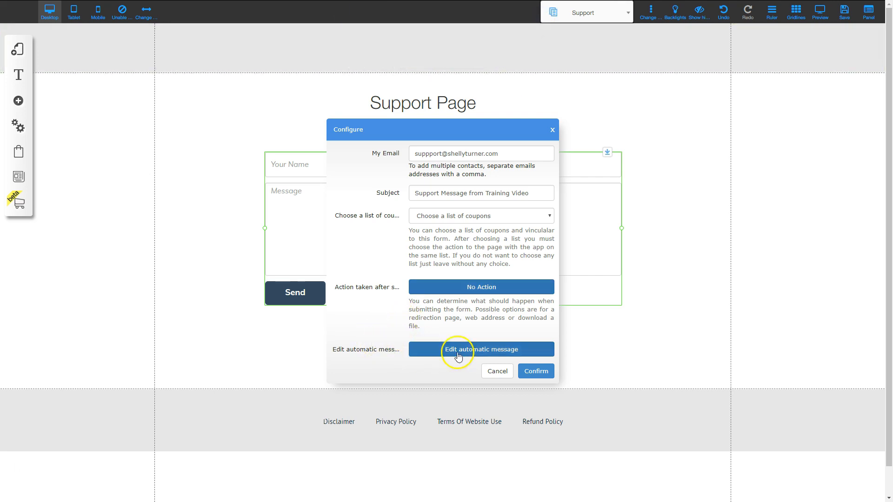
left_click(536, 372)
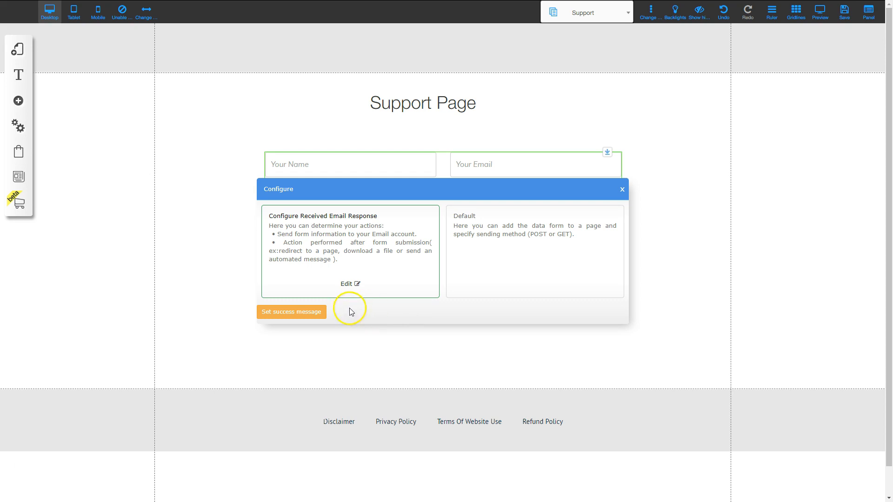
- Set the form's success message to 'Thank you for submitting your support request. We will get back to you within 24 hours'
left_click(285, 315)
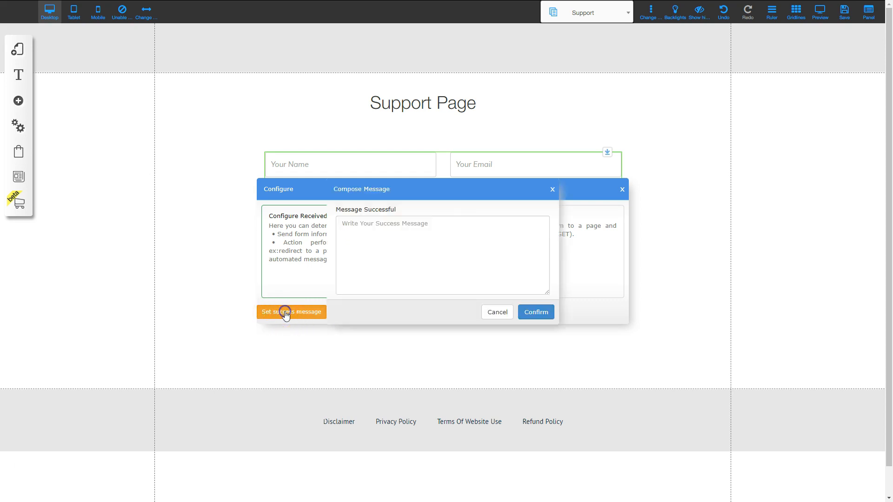
left_click(356, 223)
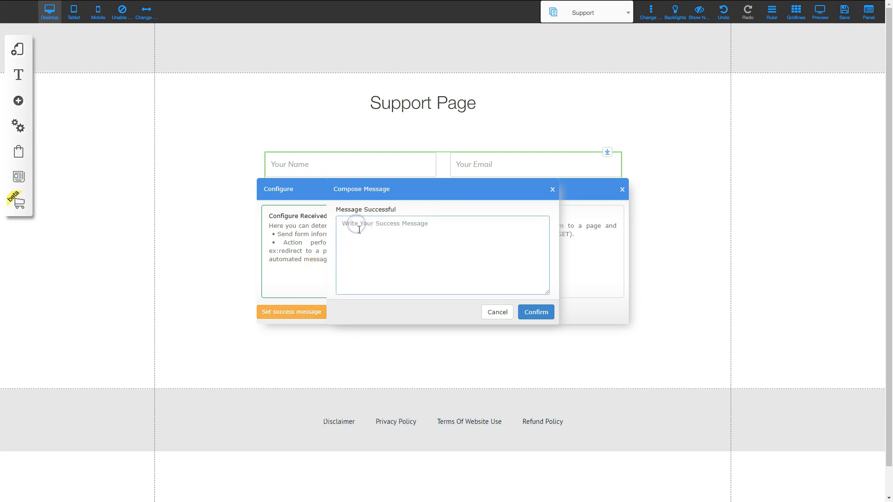
type("Thank you for submitting your support request.  We")
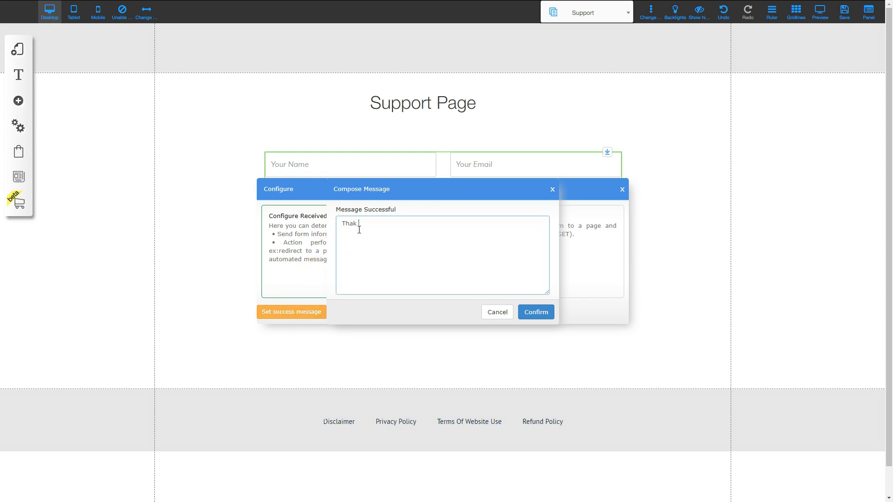
type(" will get back to you within 24 hours.")
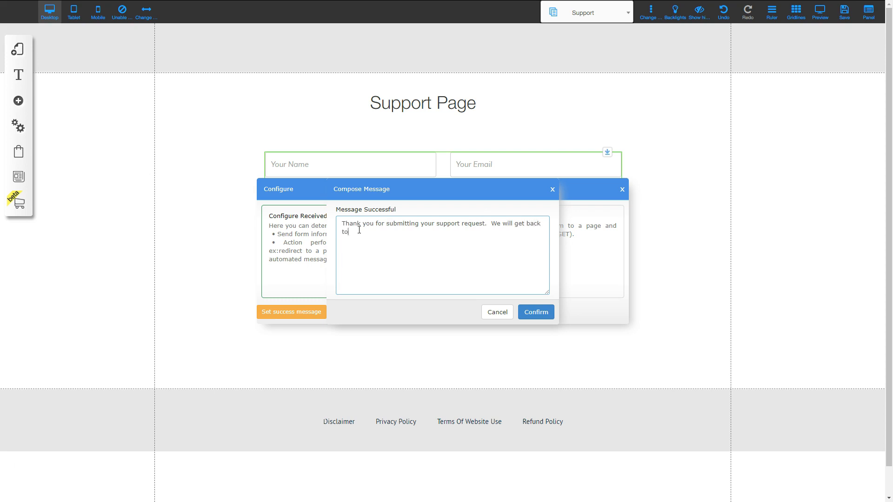
left_click(374, 255)
left_click(535, 313)
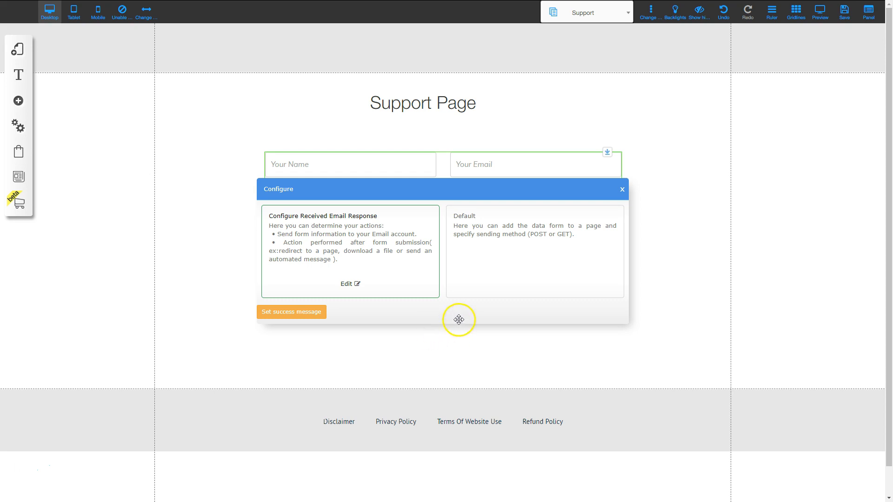
left_click(621, 190)
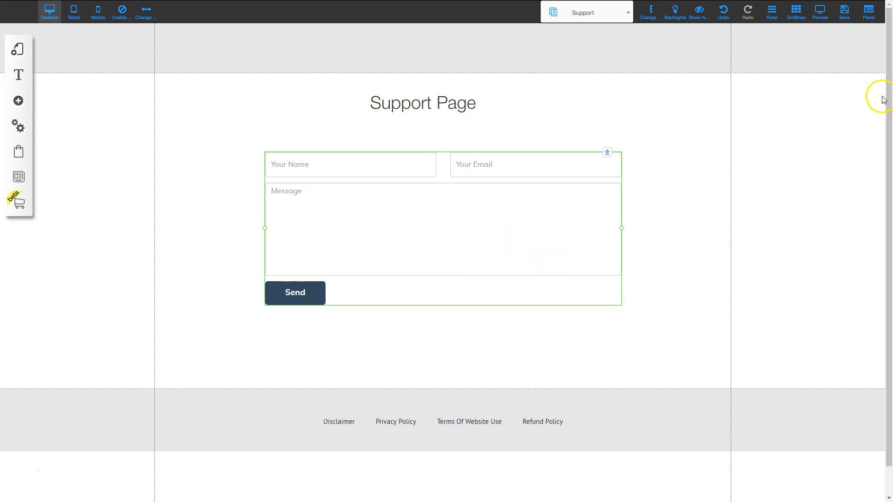
left_click(842, 14)
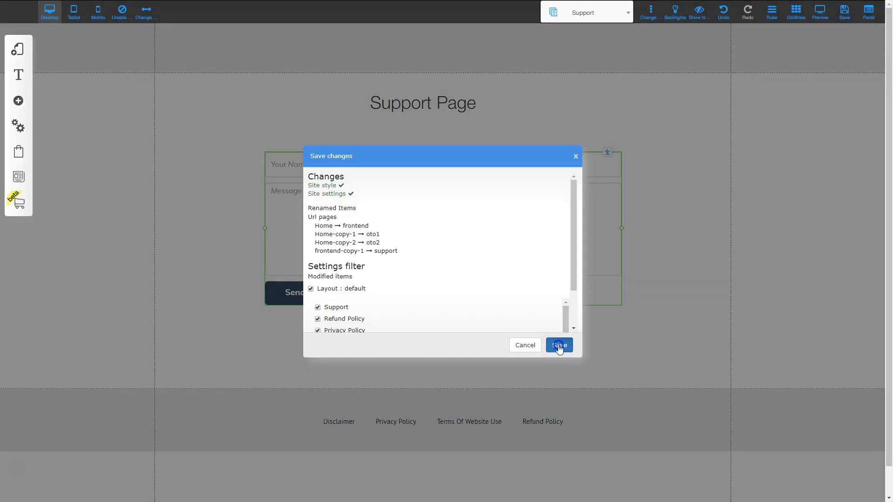
- Save all pending site changes and dismiss the save confirmation alert
left_click(558, 344)
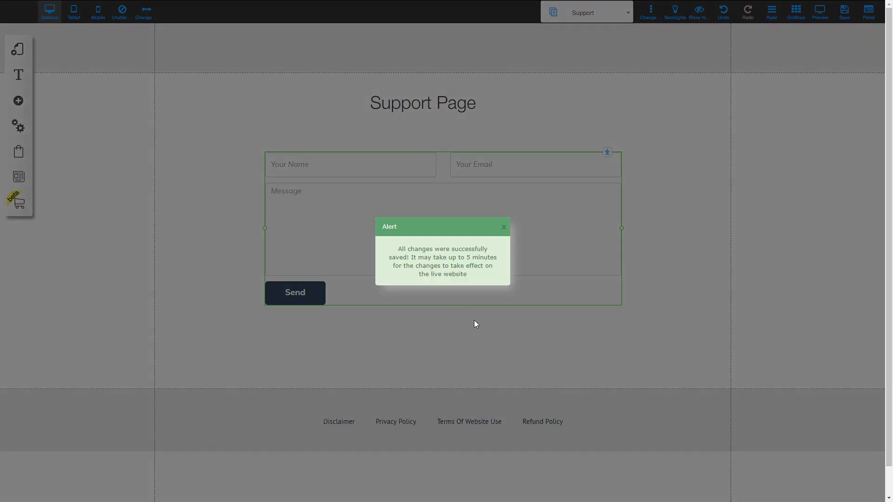
left_click(503, 227)
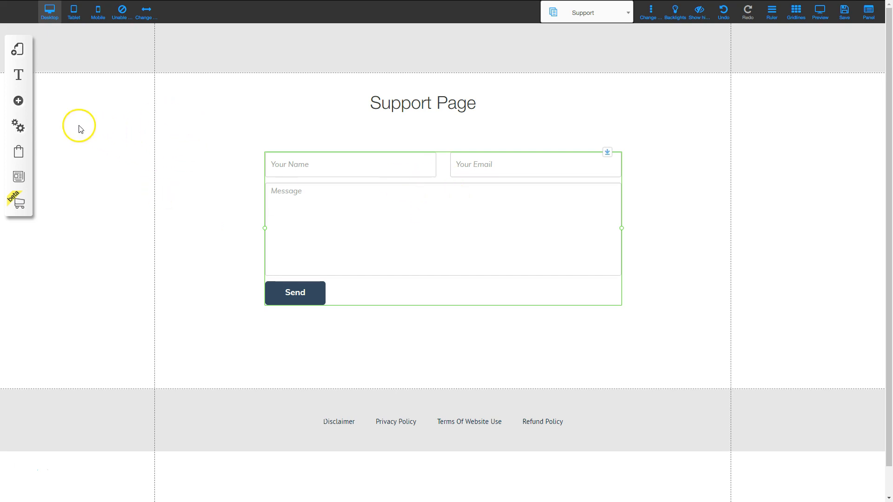
left_click(21, 51)
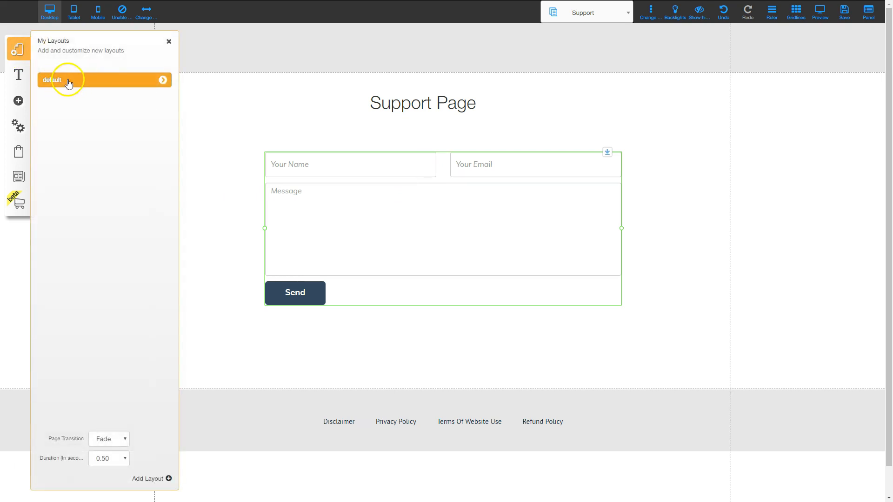
- Duplicate the Support page in the default layout
left_click(163, 80)
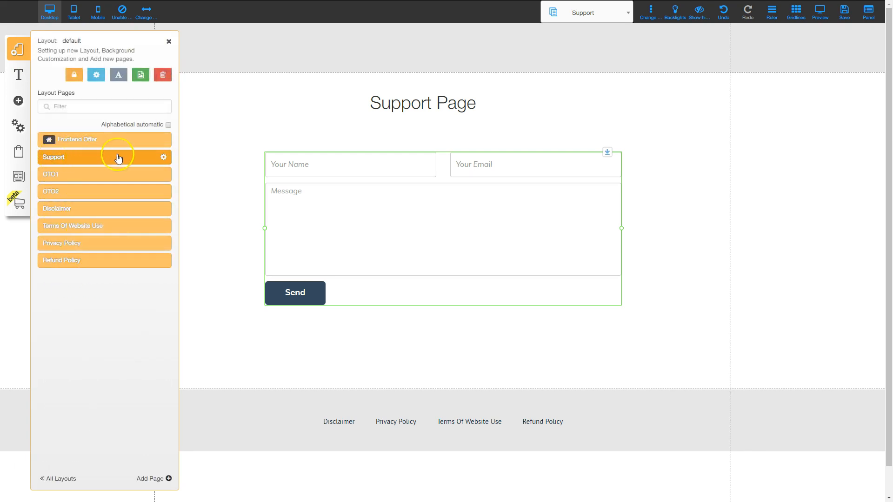
left_click(164, 158)
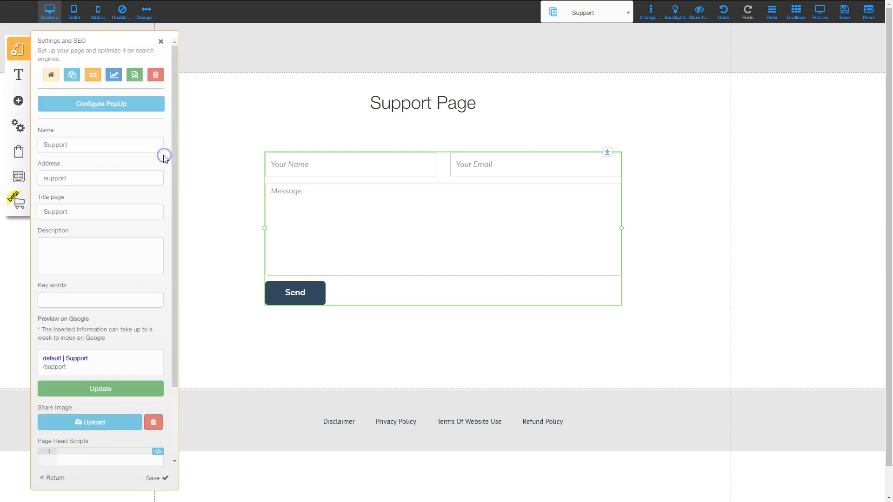
left_click(71, 75)
left_click(486, 279)
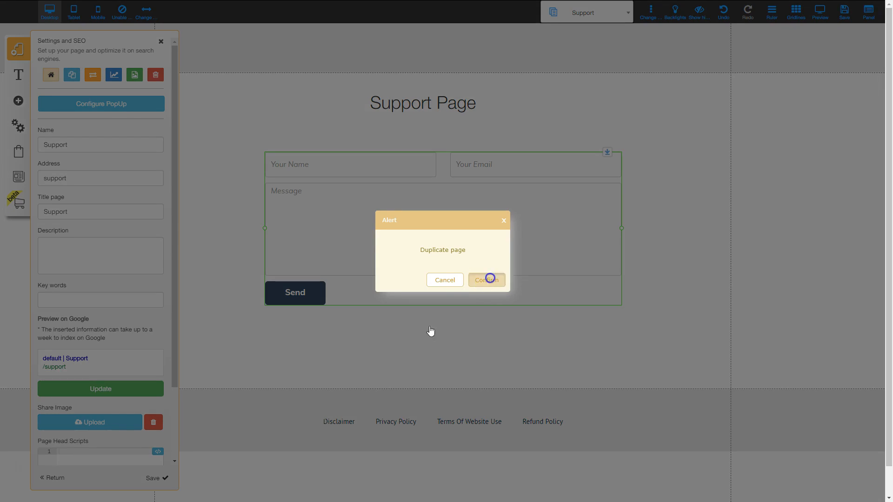
- Rename the copy to Affiliate, with address affiliate and page title Affiliate
mouse_move(116, 279)
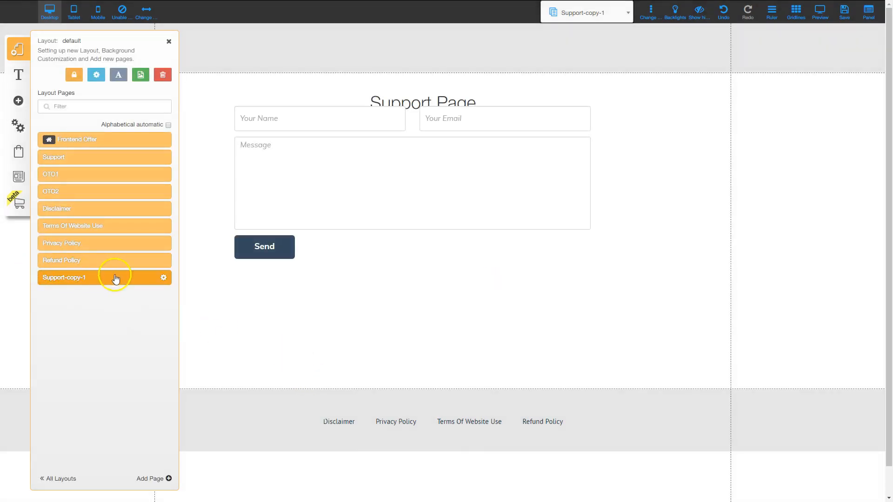
left_click(163, 278)
triple_click(110, 143)
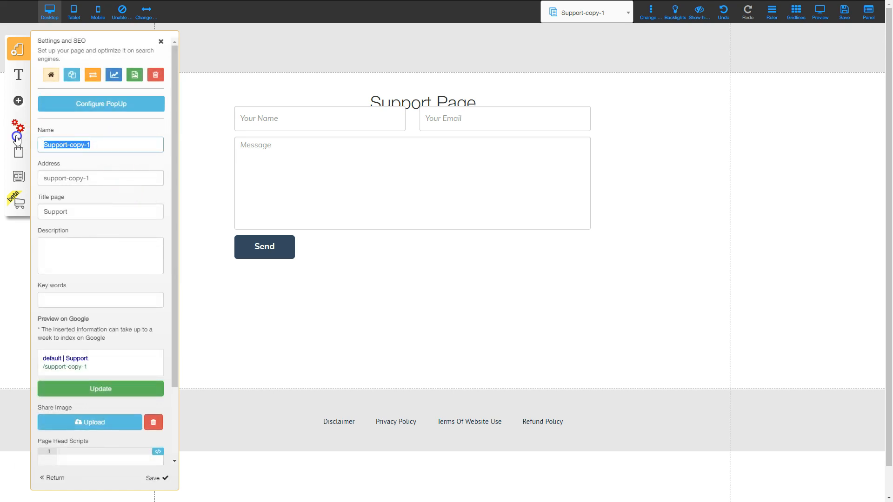
type("Affiliate")
key("Tab")
type("affiliate")
key("Tab")
type("Affiliate")
key("Tab")
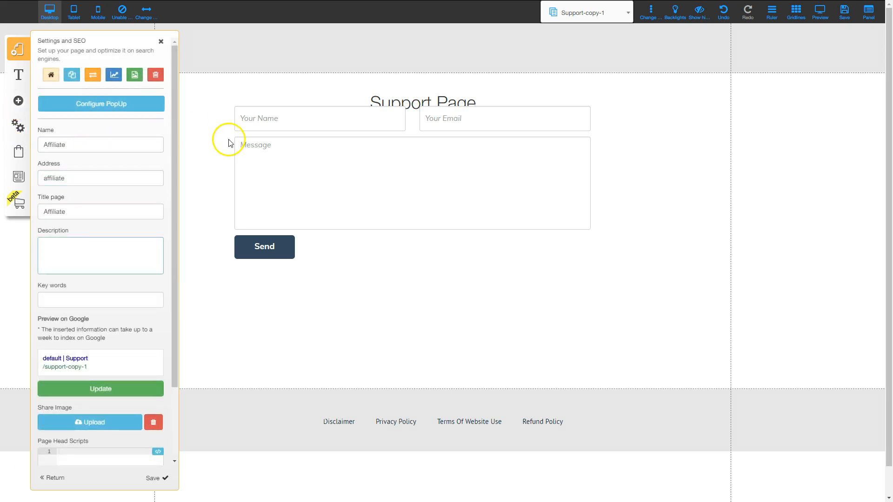
left_click(153, 478)
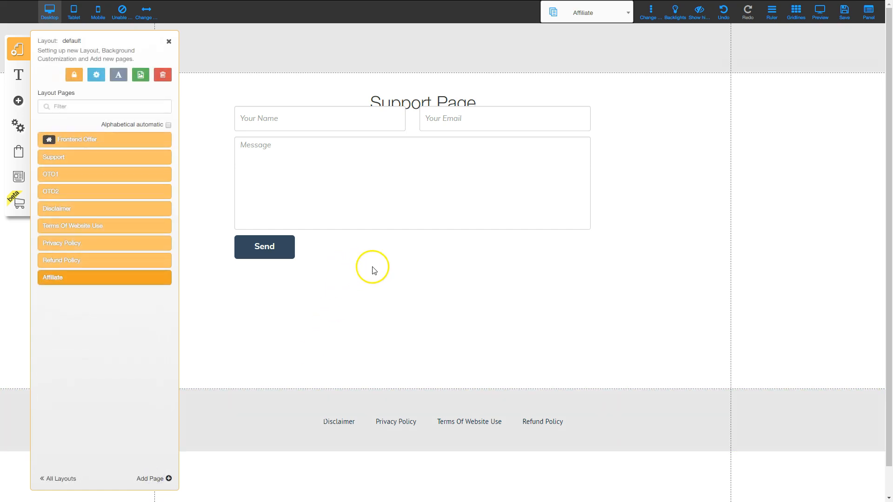
double_click(422, 88)
- Change the heading to 'Affiliate Page' and delete the contact form
type("Affiliate")
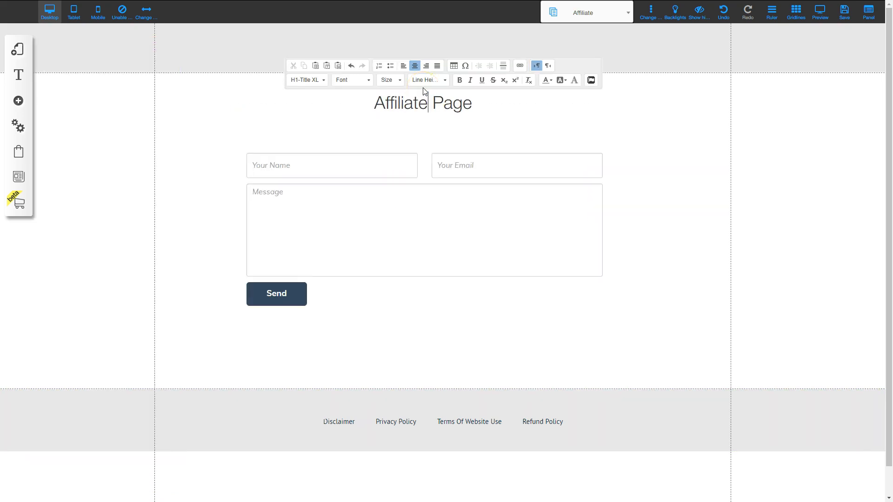
left_click(233, 320)
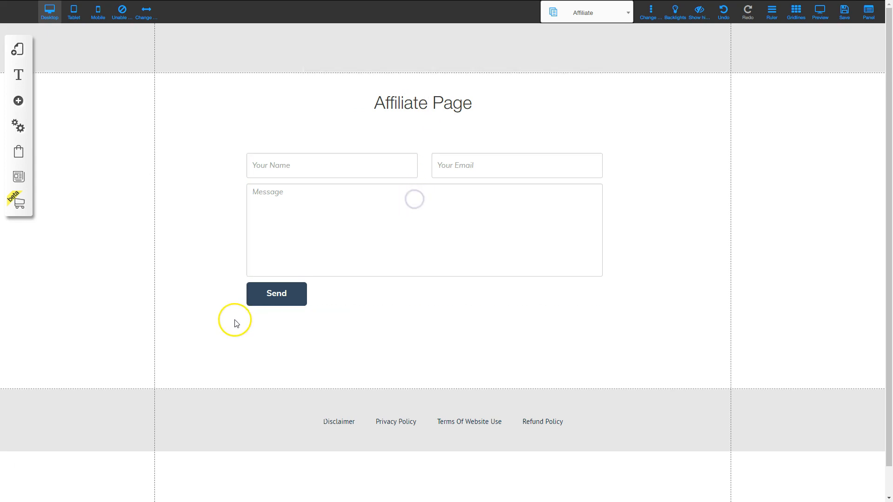
left_click(266, 228)
key("Delete")
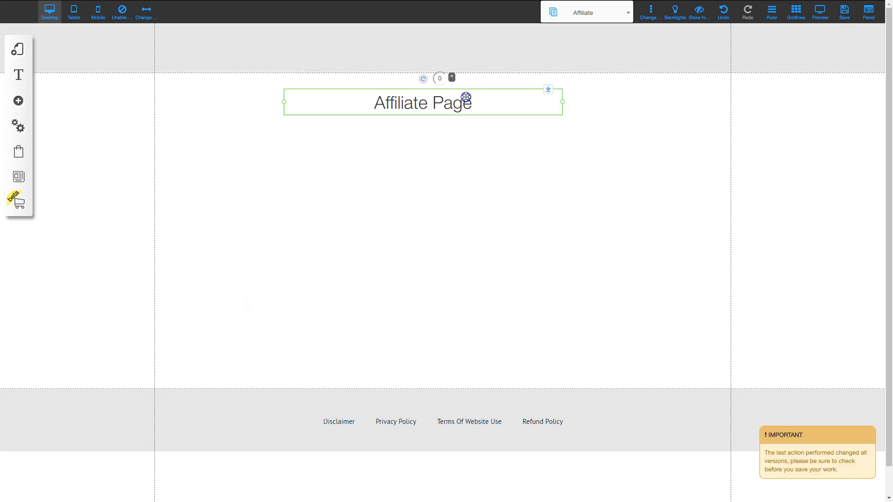
left_click_drag(465, 96, 465, 99)
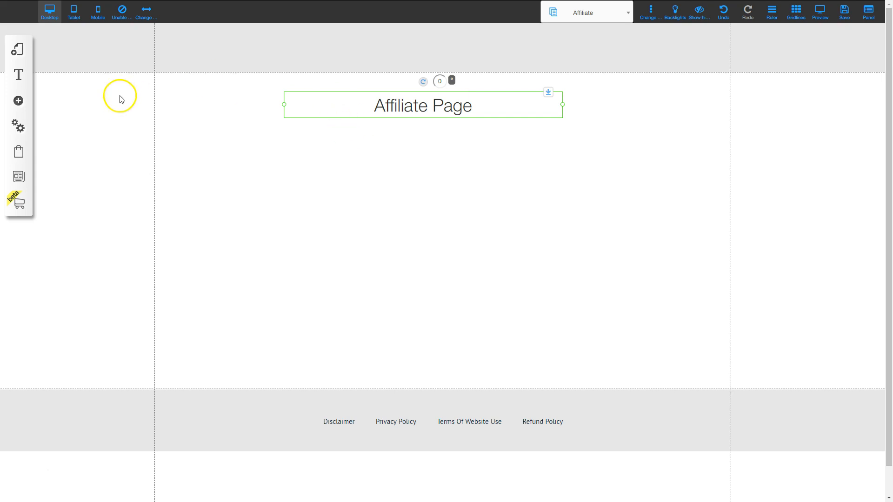
- Add a left-aligned 'Commission Structure' heading below the page title
left_click(329, 98)
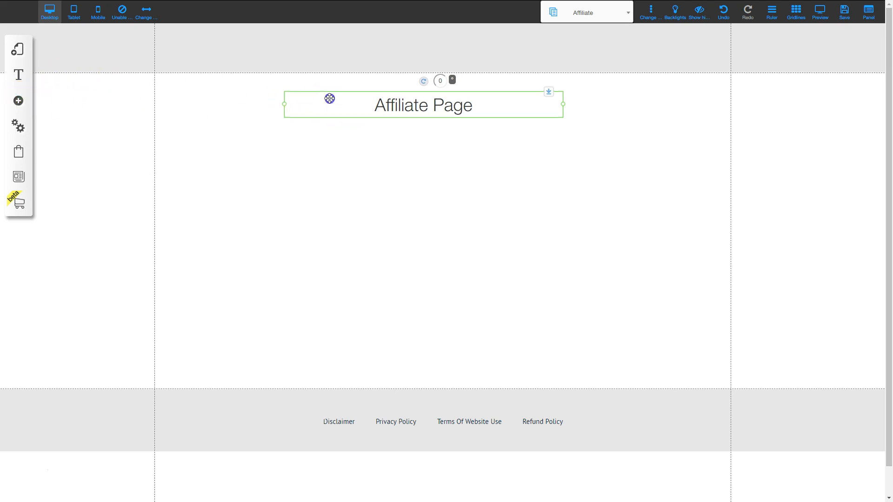
key("ctrl+v")
left_click_drag(399, 105, 277, 210)
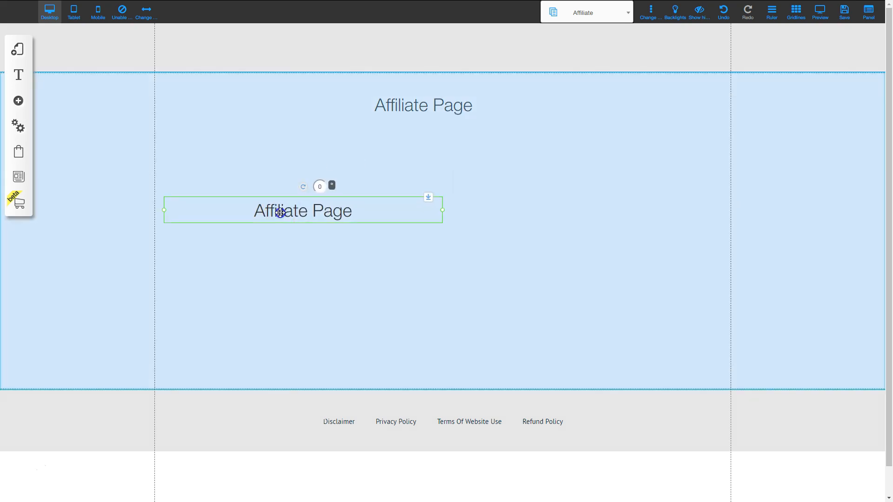
double_click(277, 208)
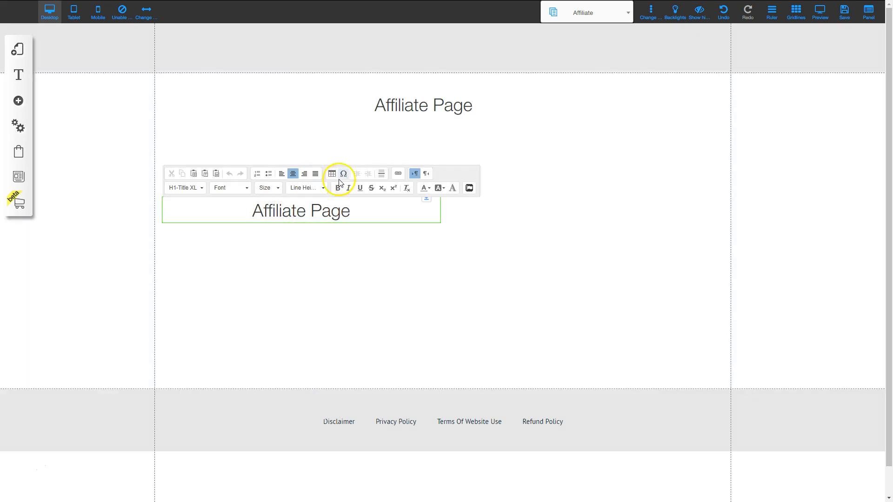
left_click(281, 173)
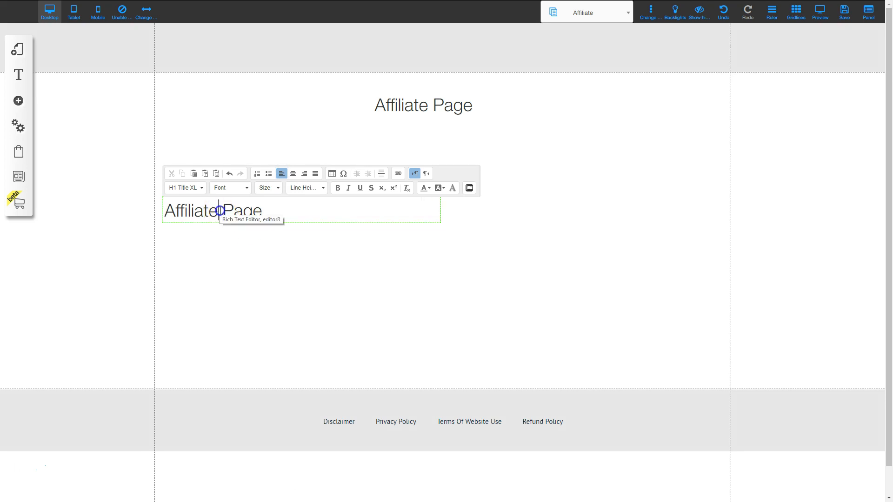
triple_click(219, 211)
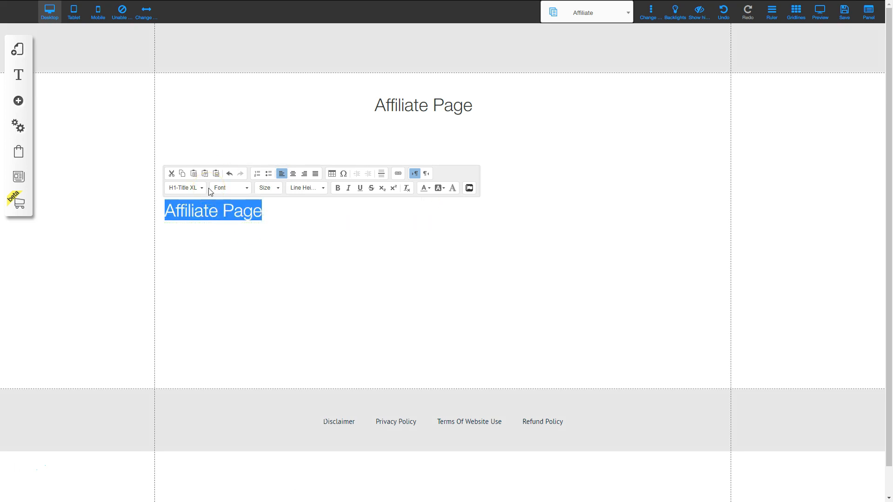
type("Commission Structure")
left_click(317, 304)
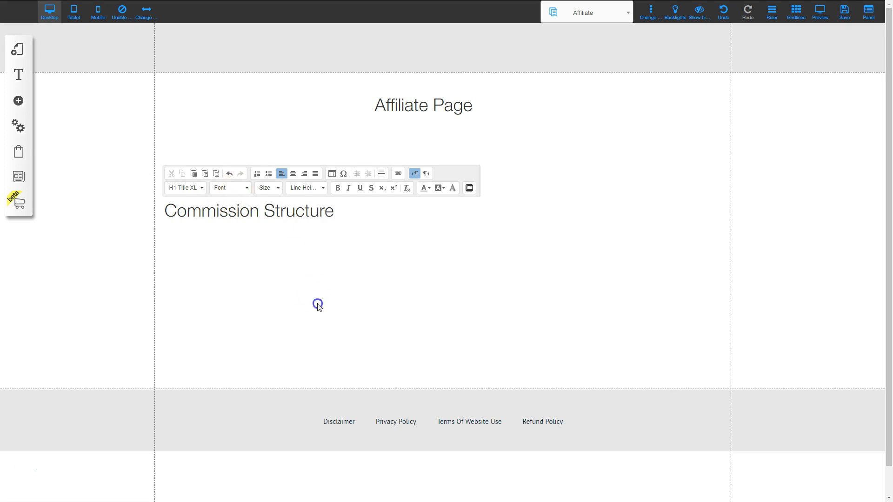
left_click_drag(293, 208, 274, 297)
left_click(222, 353)
- Add a 'Banners and Graphics' heading copied from Commission Structure
key("ctrl+v")
double_click(220, 301)
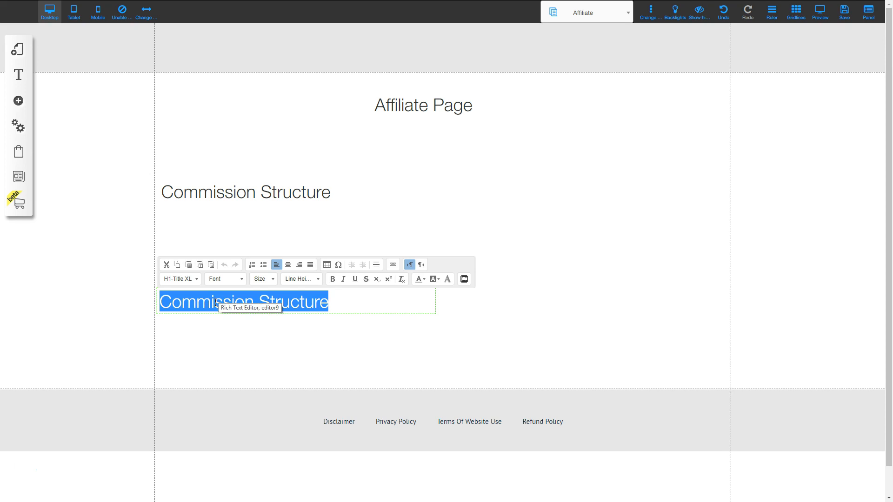
type("Banners and Gr")
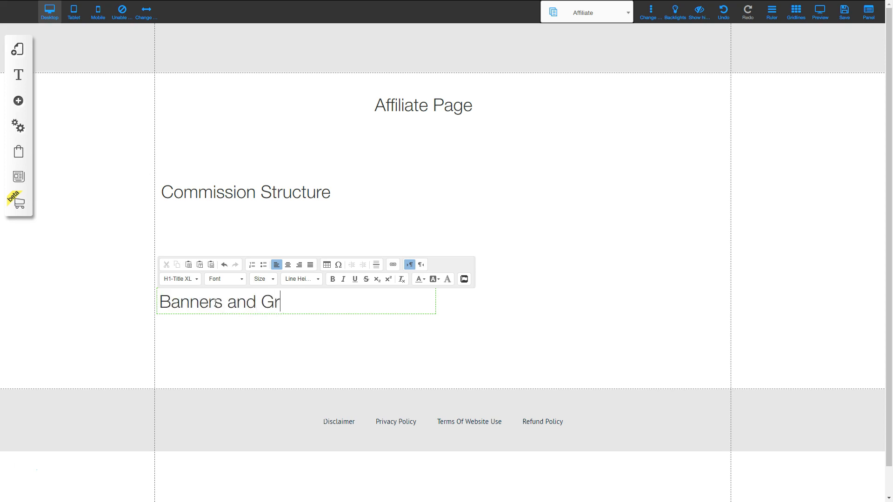
type("aphics")
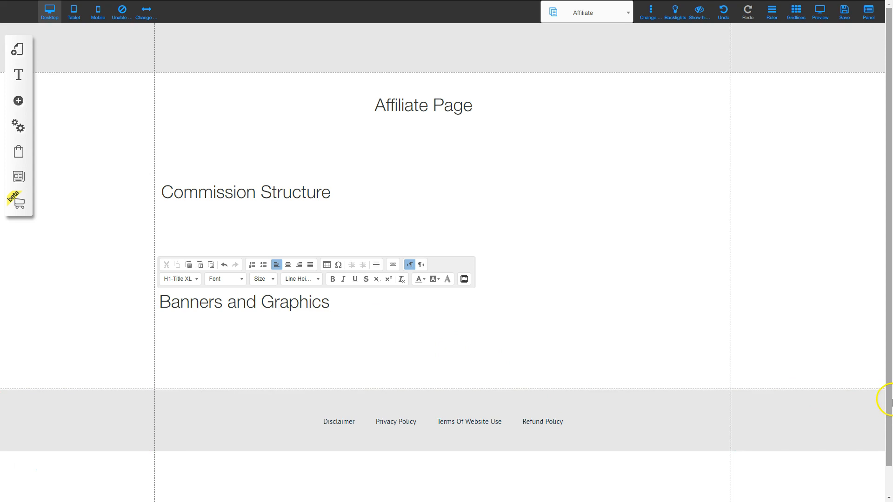
left_click(835, 400)
- Add an 'Email Swipes' heading further down the page
left_click(283, 271)
key("ctrl+c")
key("ctrl+v")
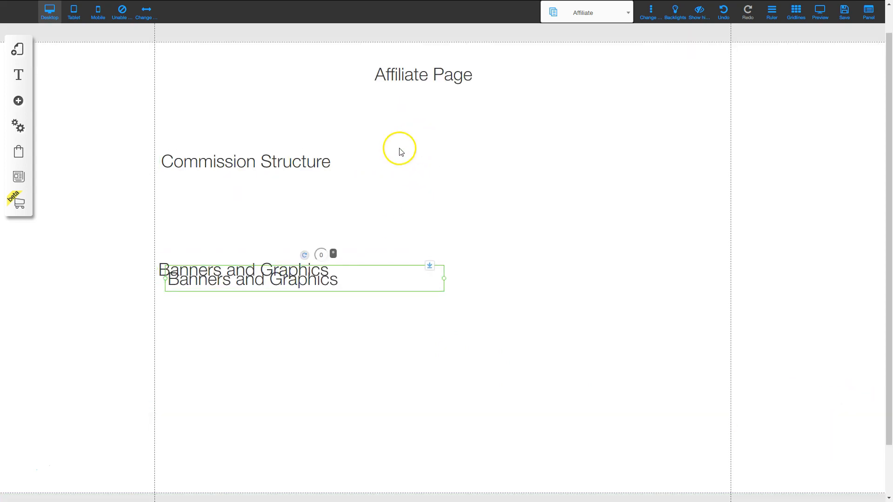
left_click_drag(282, 275, 273, 378)
double_click(246, 382)
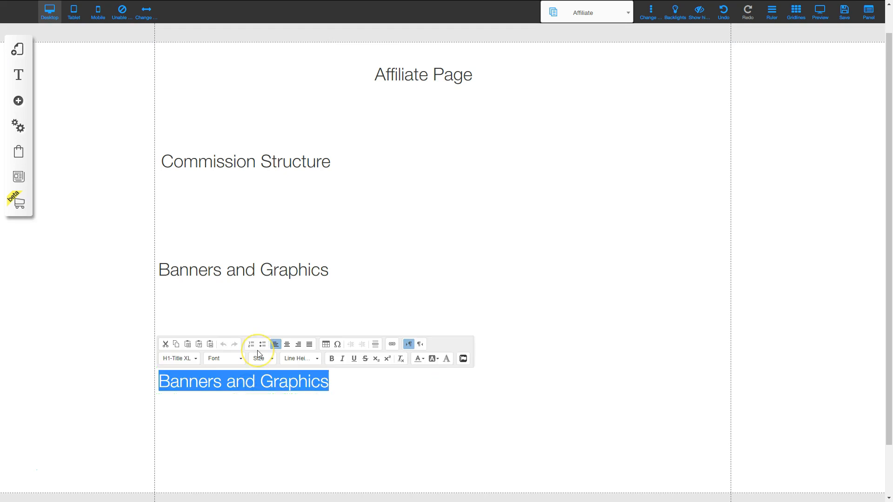
type("Email Swipes")
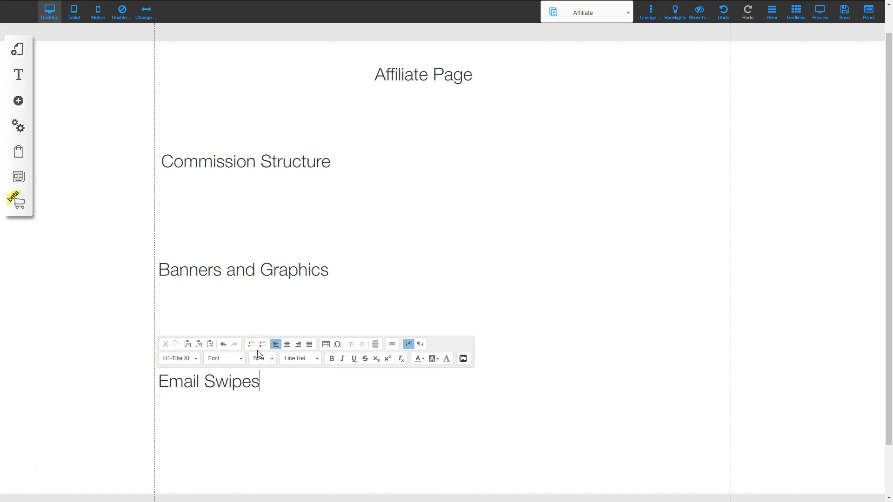
left_click(669, 381)
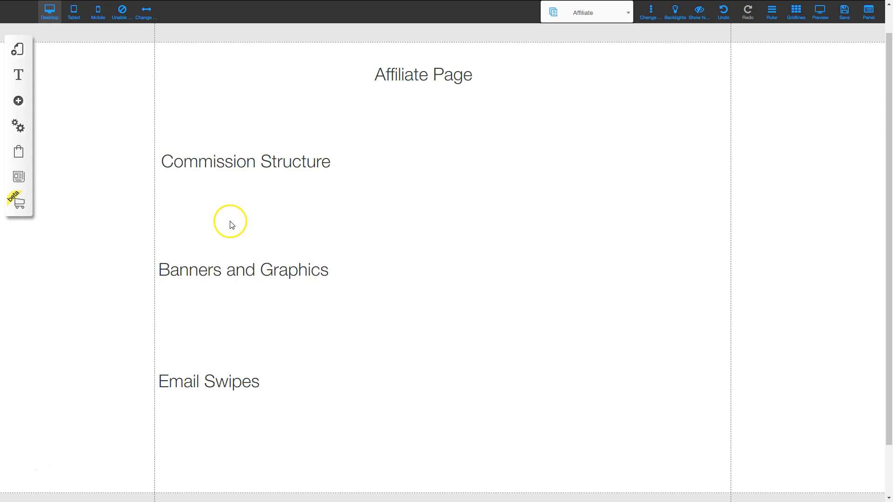
- Save the Affiliate page edits and dismiss the changes-saved alert
left_click(381, 322)
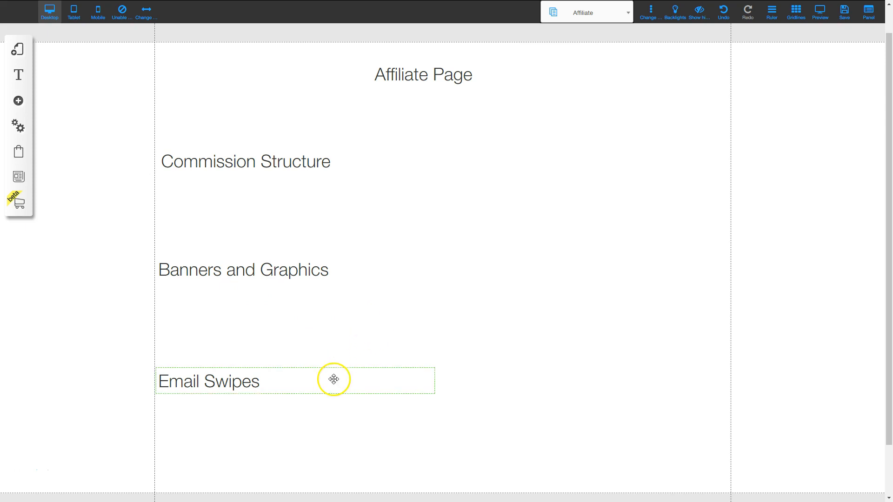
scroll(333, 379, "down", 2)
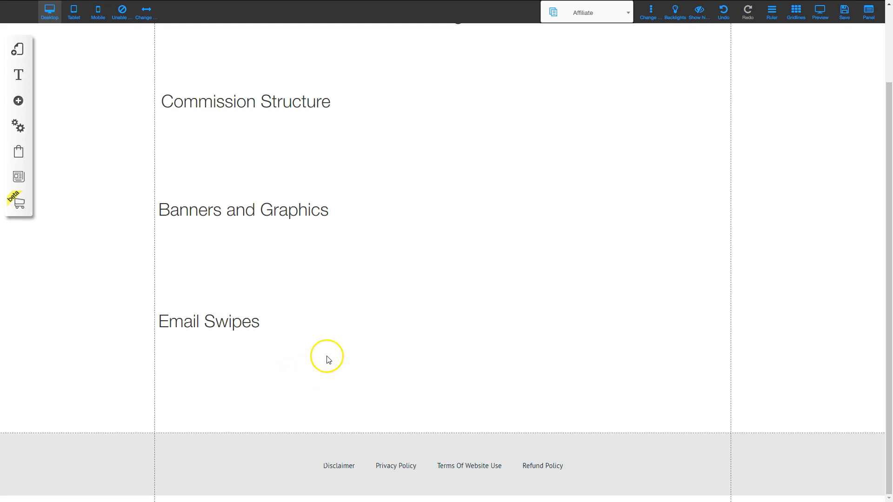
scroll(329, 354, "up", 2)
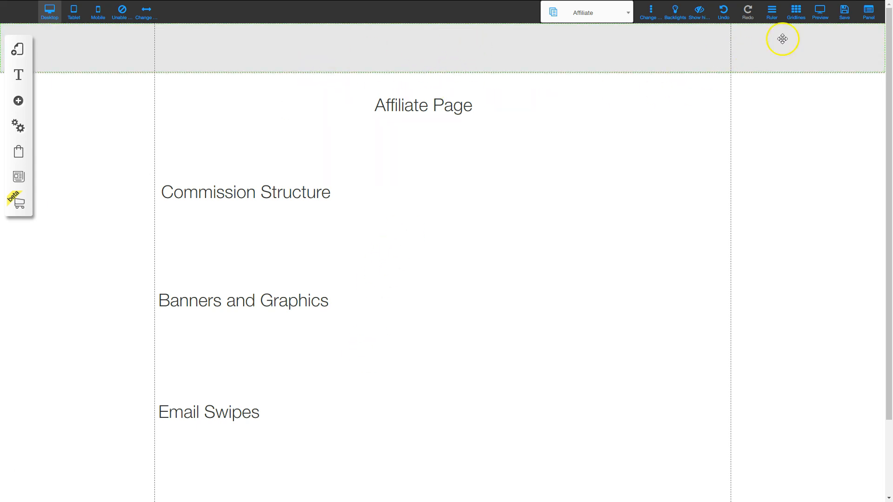
left_click(843, 13)
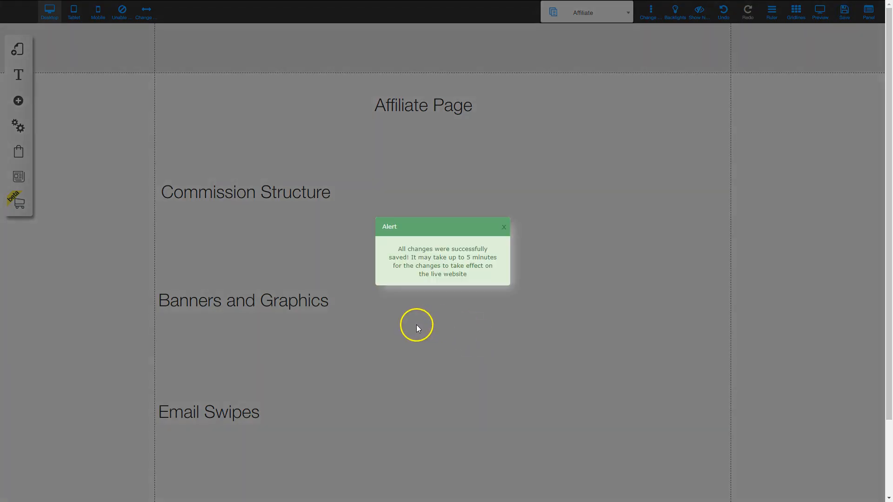
left_click(506, 228)
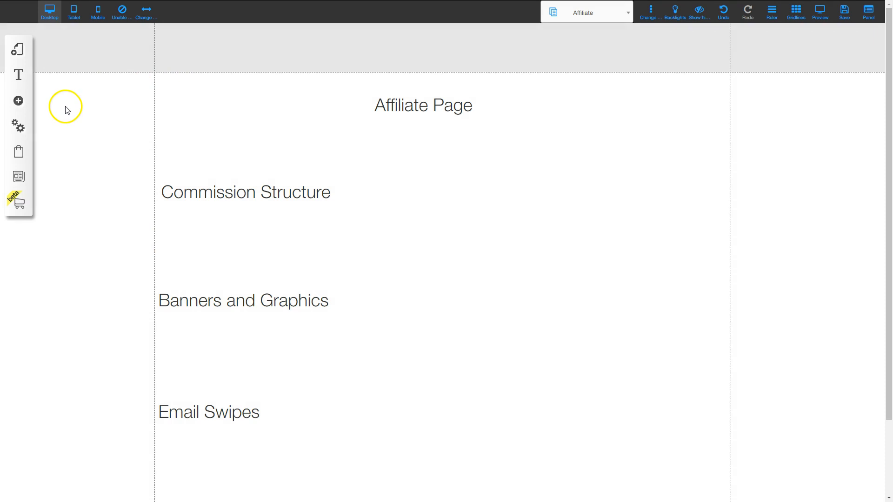
left_click(17, 126)
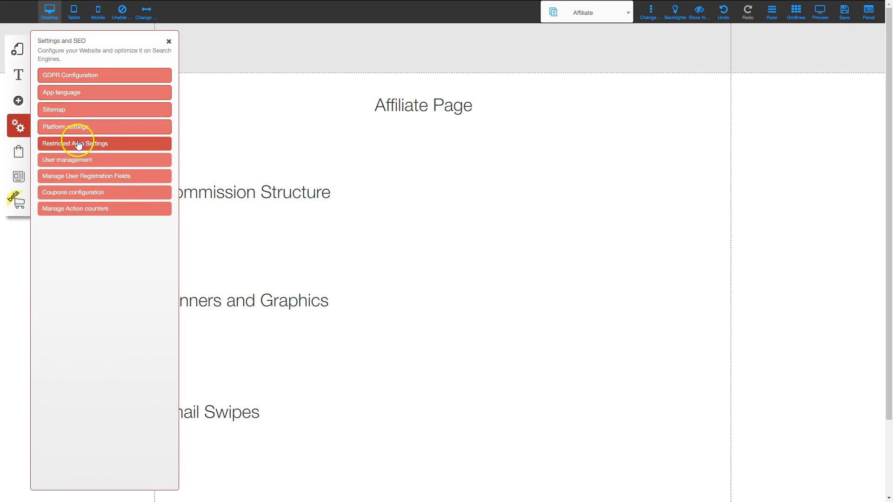
- Add a restricted area named Frontend Member Area with Manual/Payment access
left_click(78, 144)
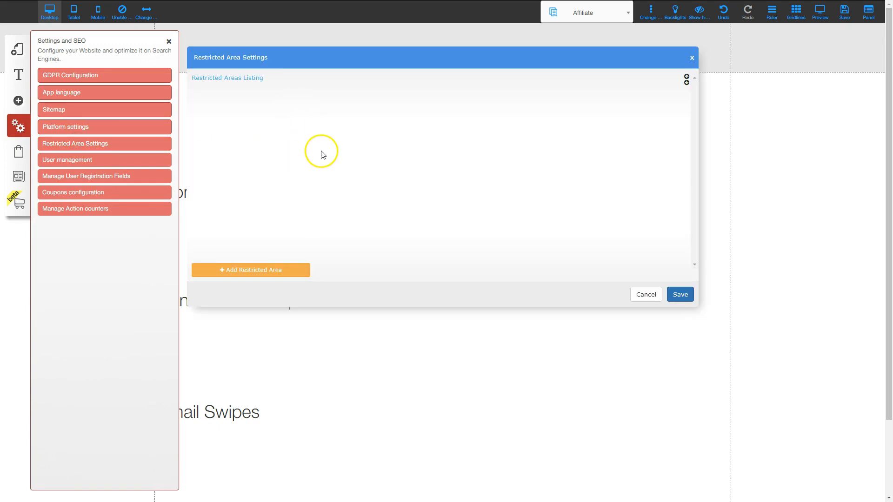
left_click(249, 268)
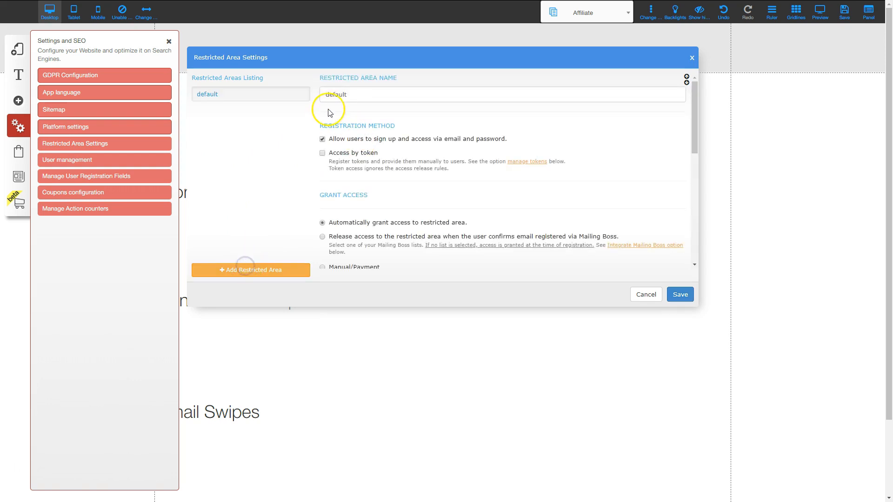
left_click_drag(361, 94, 311, 94)
type("Frontend Member Area")
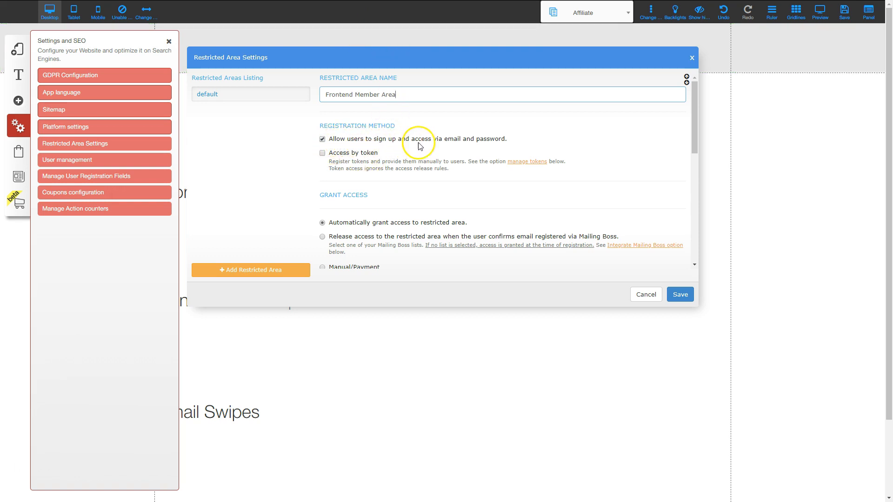
scroll(455, 178, "down", 1)
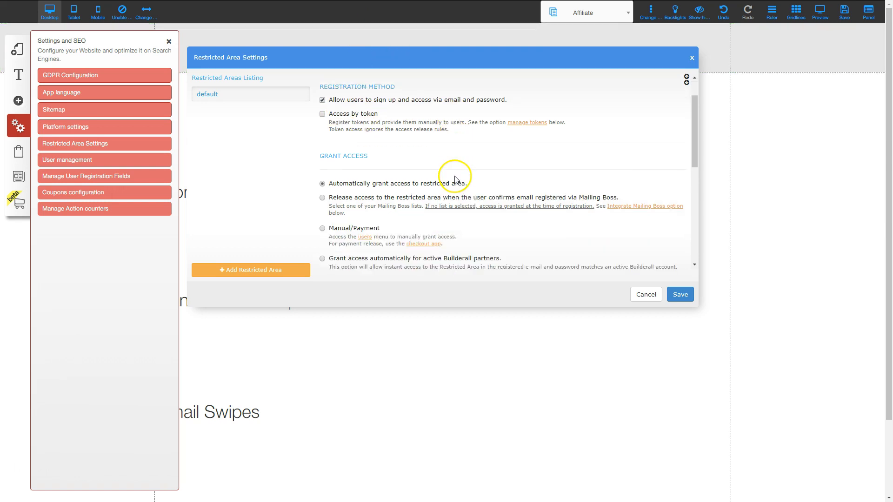
scroll(454, 178, "down", 1)
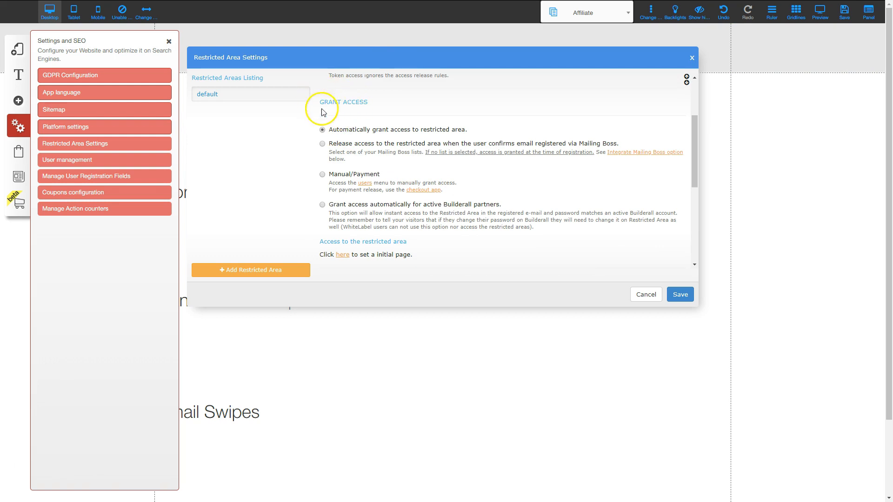
left_click(323, 175)
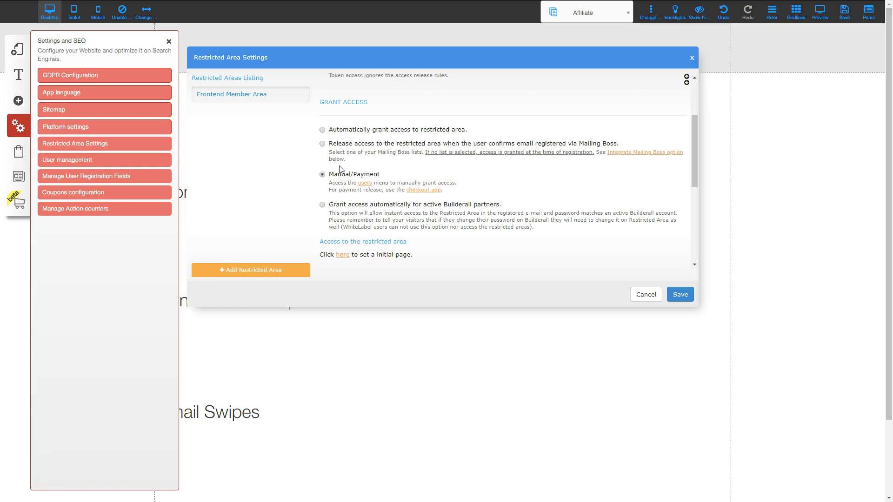
- Review the Mailing Boss lists and save the Frontend Member Area settings
scroll(438, 197, "down", 1)
scroll(438, 197, "down", 4)
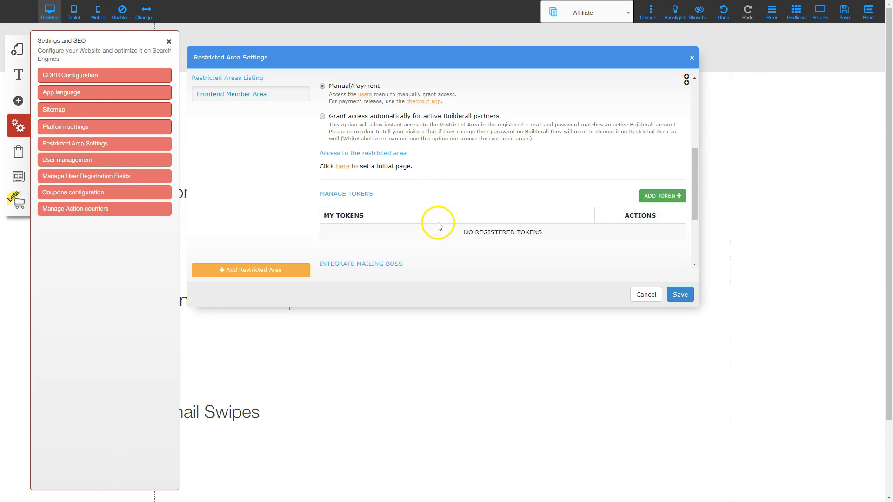
scroll(437, 223, "down", 1)
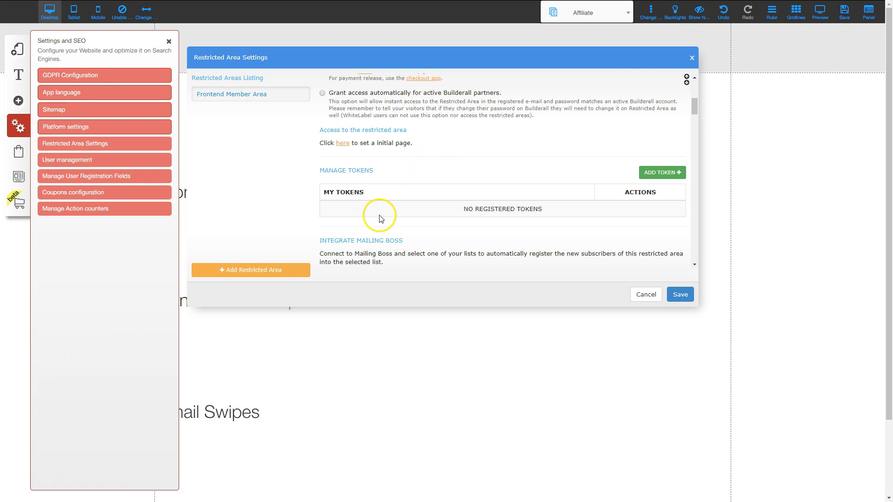
scroll(379, 219, "down", 3)
scroll(446, 218, "down", 8)
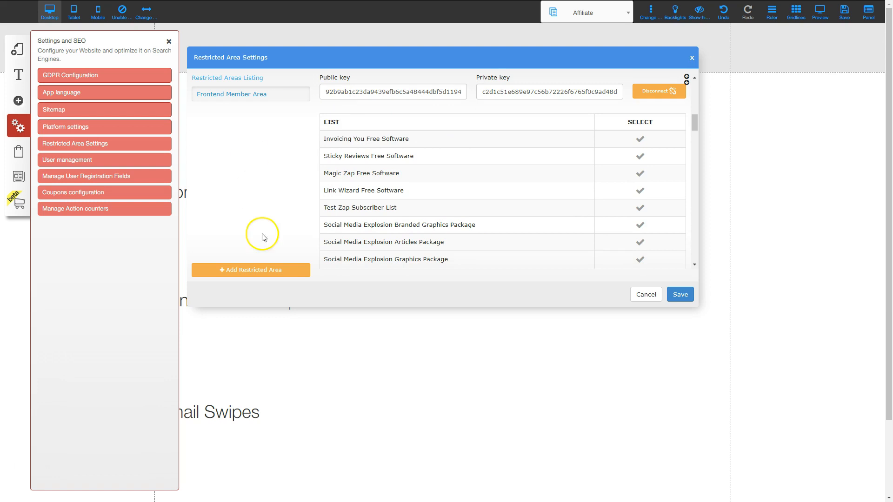
mouse_move(291, 100)
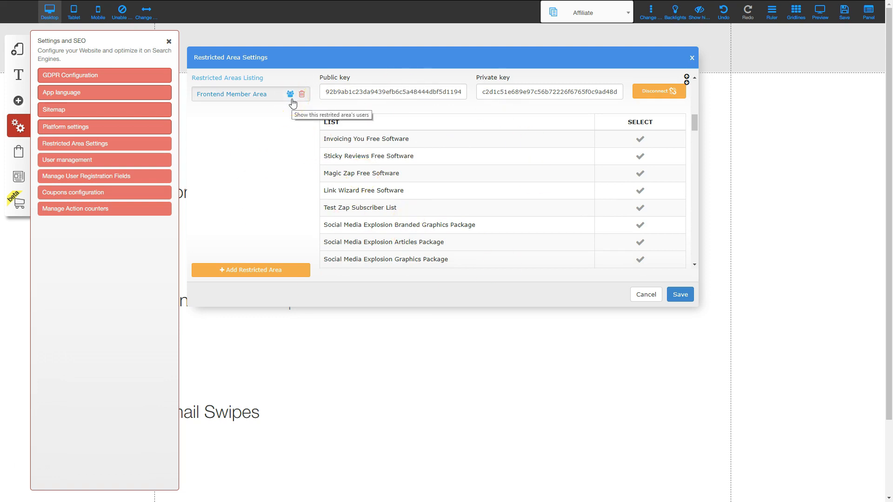
left_click(405, 123)
left_click(640, 139)
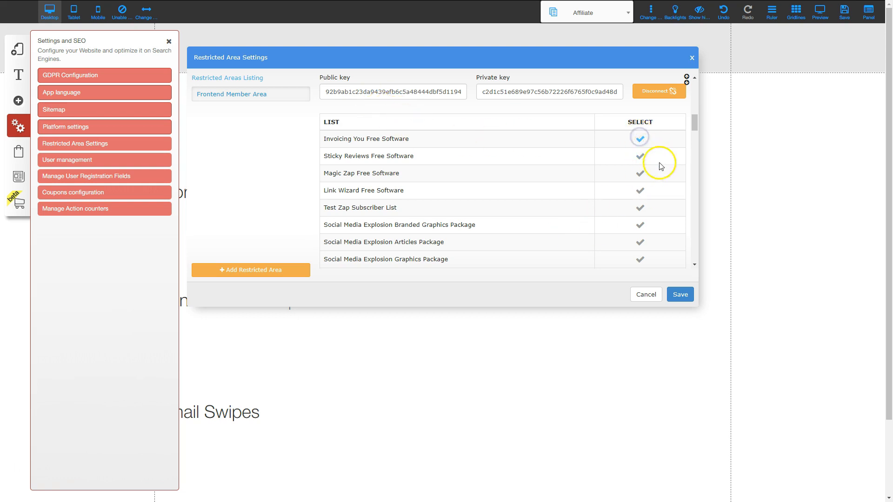
left_click(639, 138)
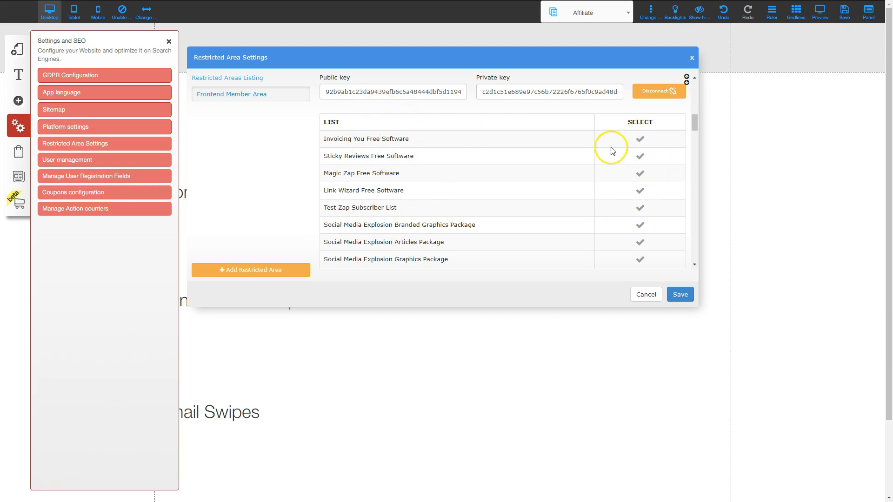
left_click(681, 296)
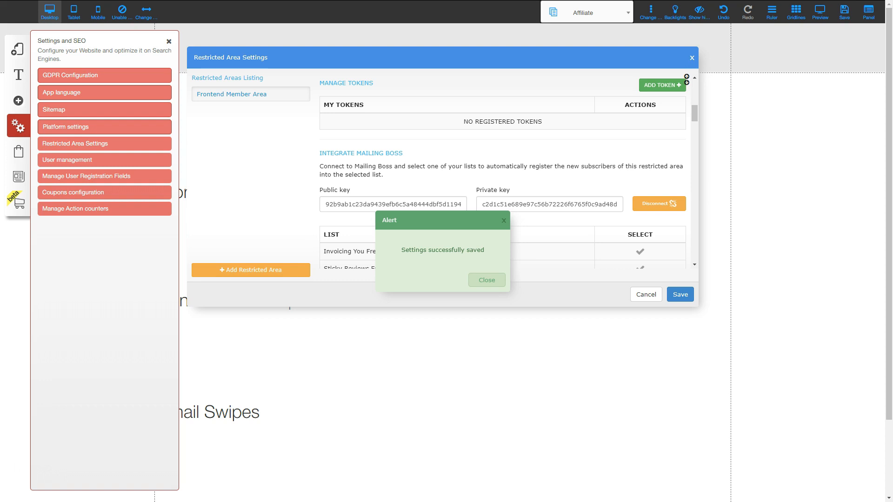
left_click(492, 281)
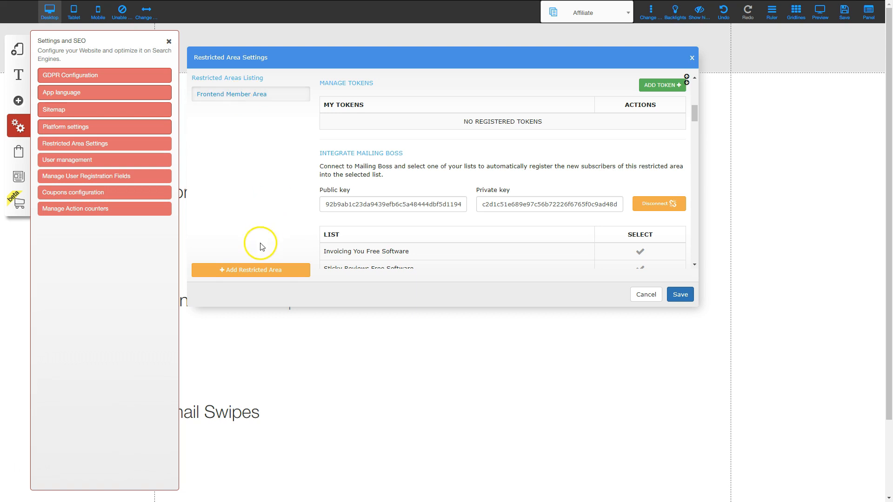
- Create and save an OTO1 Member Area restricted area with Manual/Payment access
left_click(251, 272)
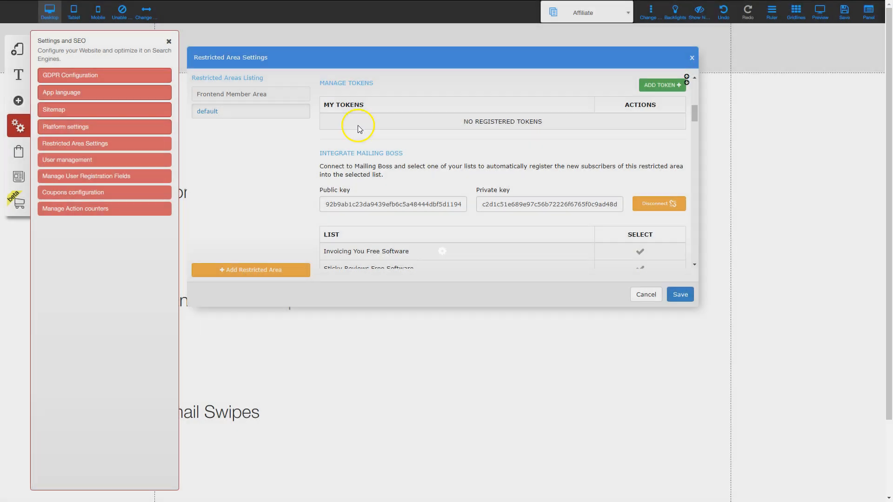
scroll(350, 137, "down", 2)
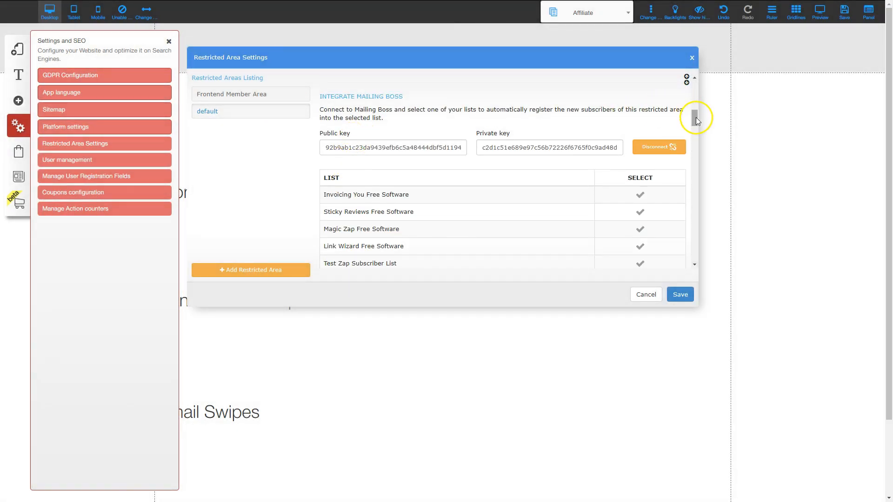
left_click(690, 71)
left_click_drag(344, 94, 305, 94)
type("OTO1 Member Area")
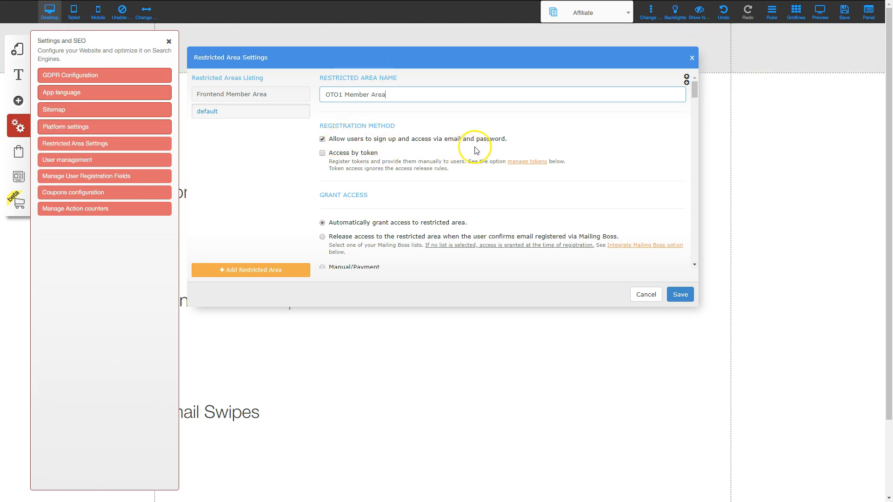
scroll(360, 212, "down", 5)
scroll(356, 214, "up", 3)
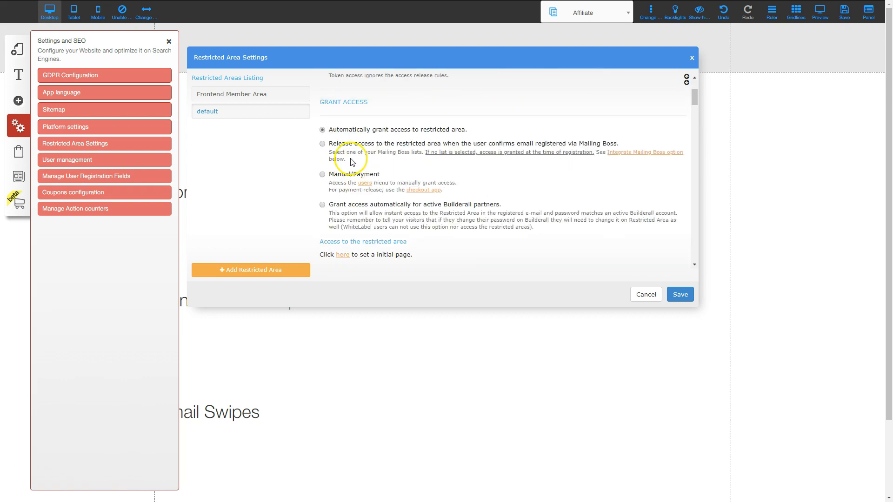
left_click(325, 175)
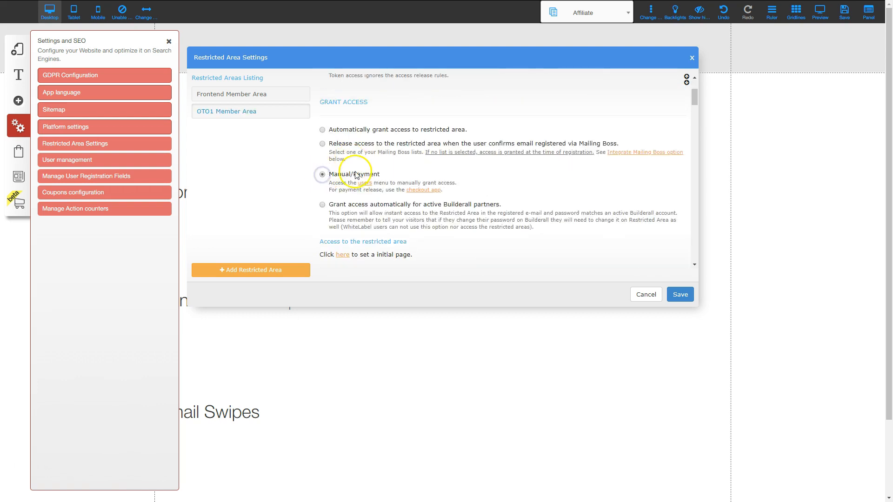
left_click(680, 295)
left_click(249, 272)
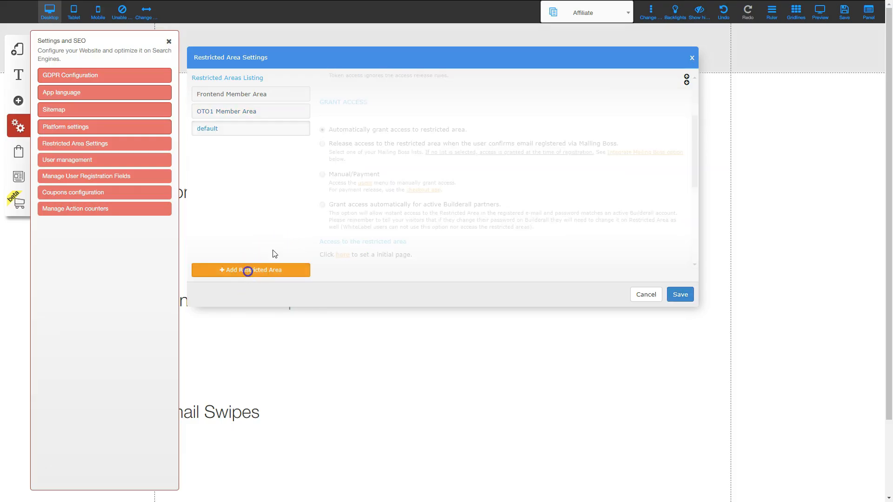
- Name the third area OTO2 Member Area with Manual/Payment access, then close the settings
scroll(341, 116, "up", 2)
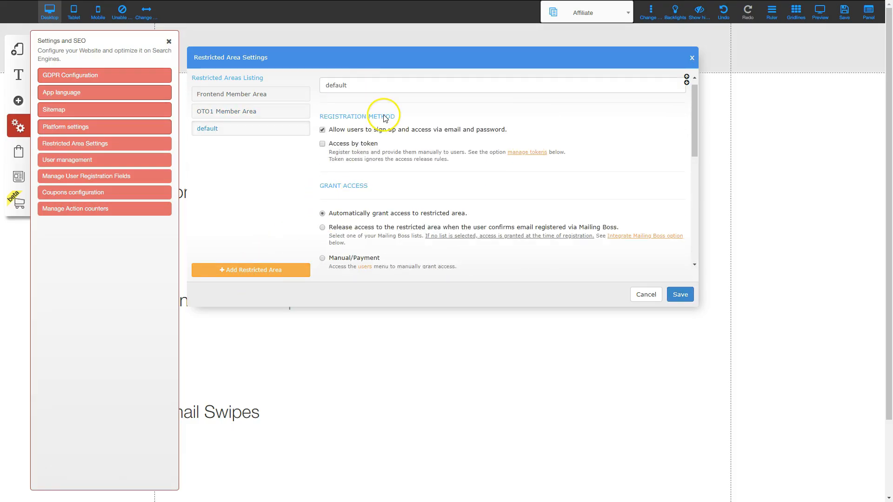
left_click_drag(364, 93, 277, 96)
type("OTO2 Member Area")
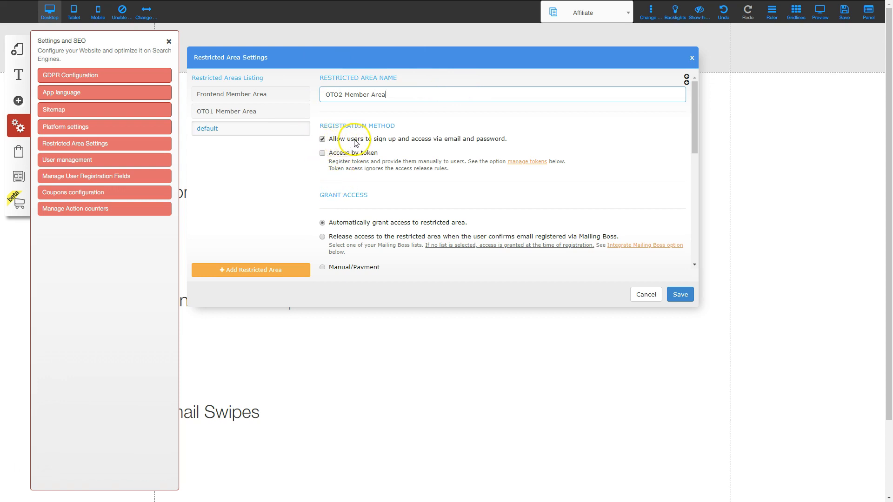
scroll(424, 214, "down", 3)
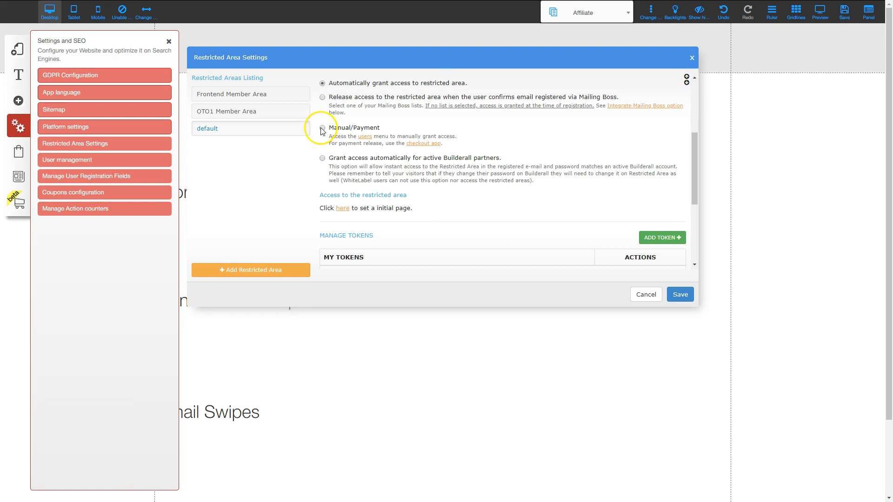
left_click(322, 129)
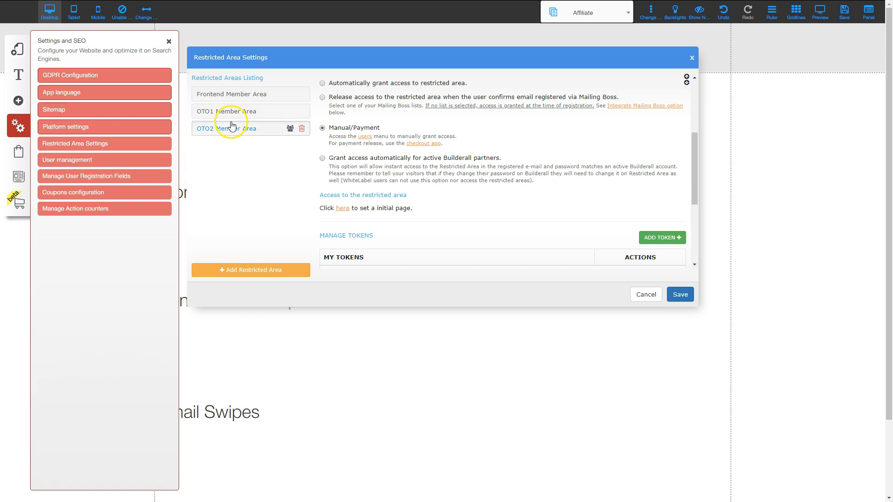
left_click(644, 295)
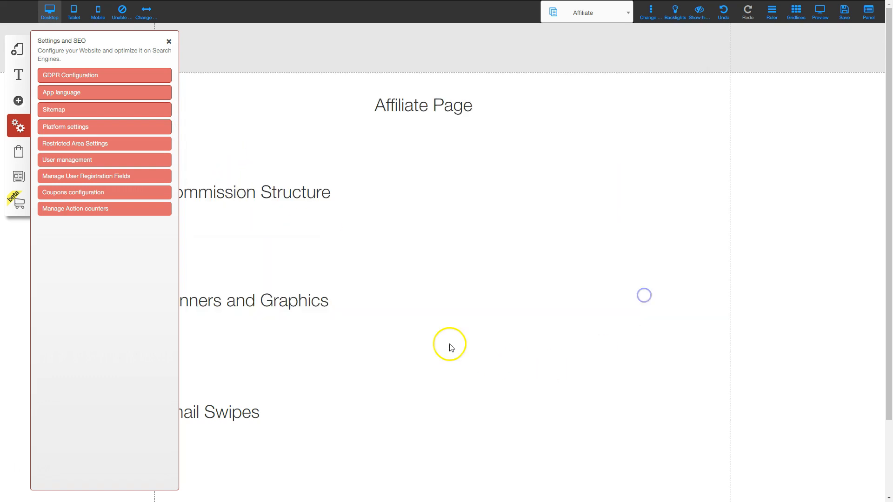
- Create a blank-page layout named 'Front end Member Area'
left_click(169, 40)
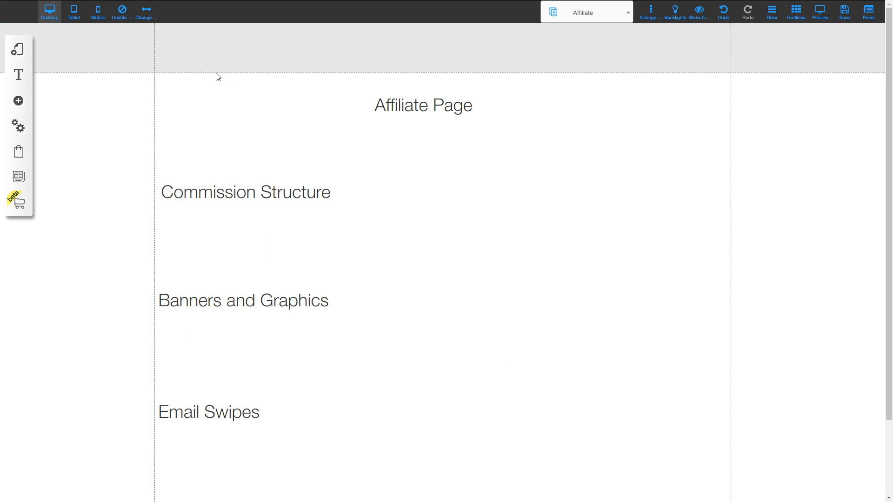
left_click(19, 50)
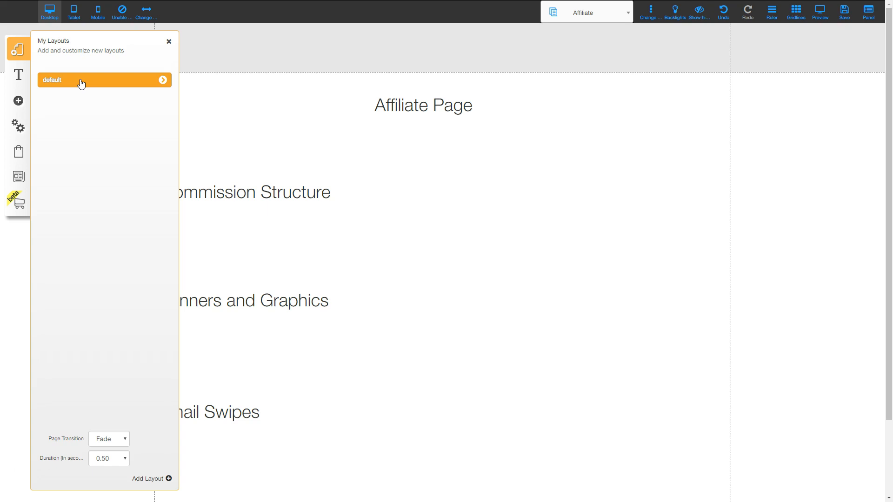
left_click(155, 483)
mouse_move(368, 206)
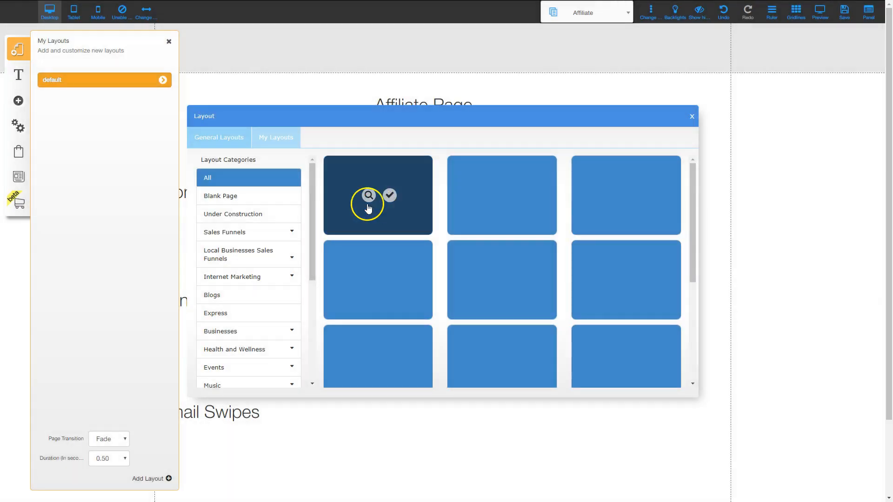
left_click(228, 197)
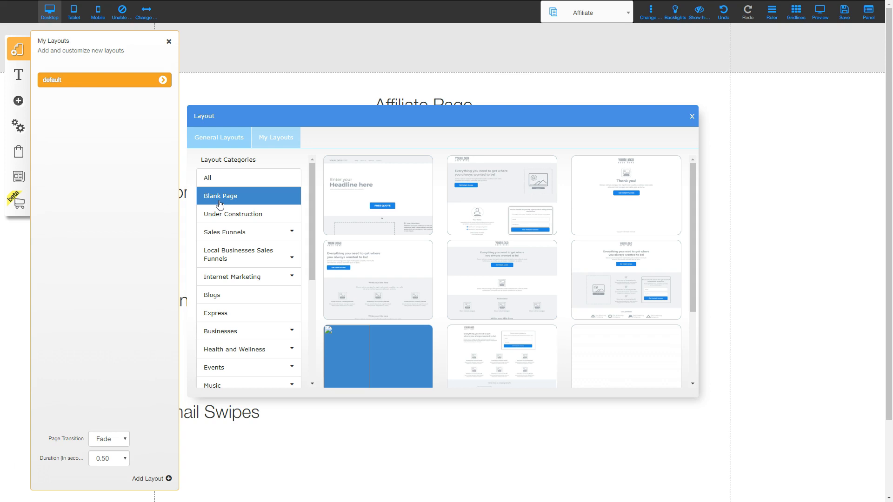
scroll(607, 325, "down", 3)
left_click(637, 258)
left_click(367, 349)
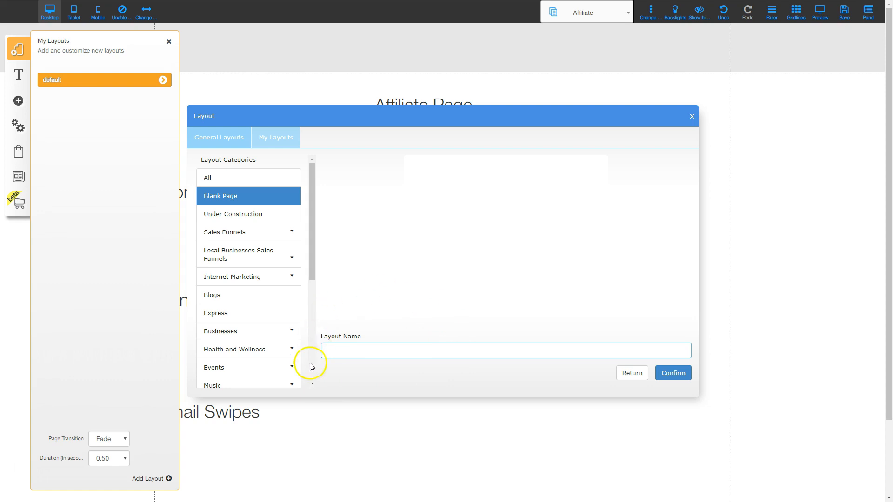
type("Front end Me")
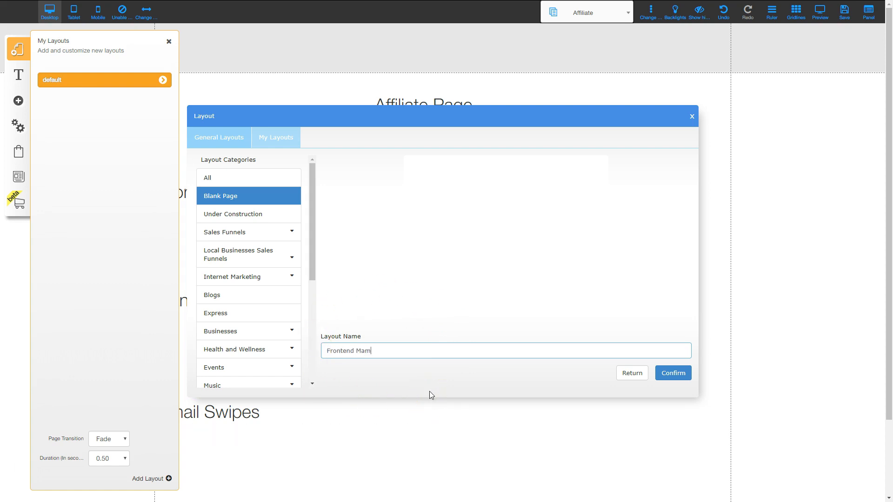
type("mber Area")
left_click(673, 372)
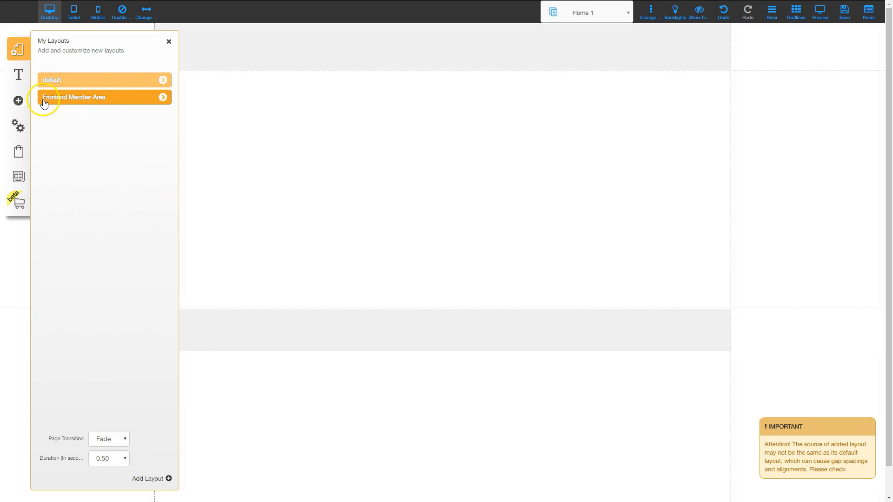
- Add a blank layout named OTO1 Member Area
left_click(148, 478)
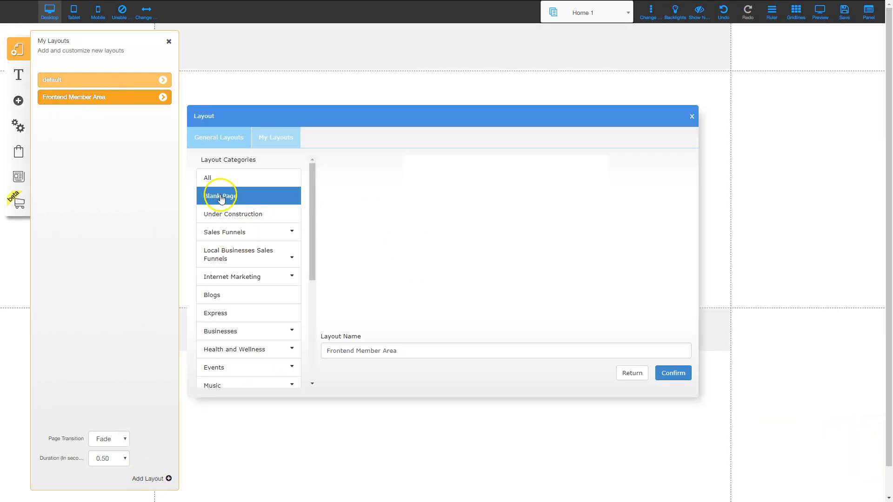
left_click_drag(355, 351, 305, 354)
type("OTO")
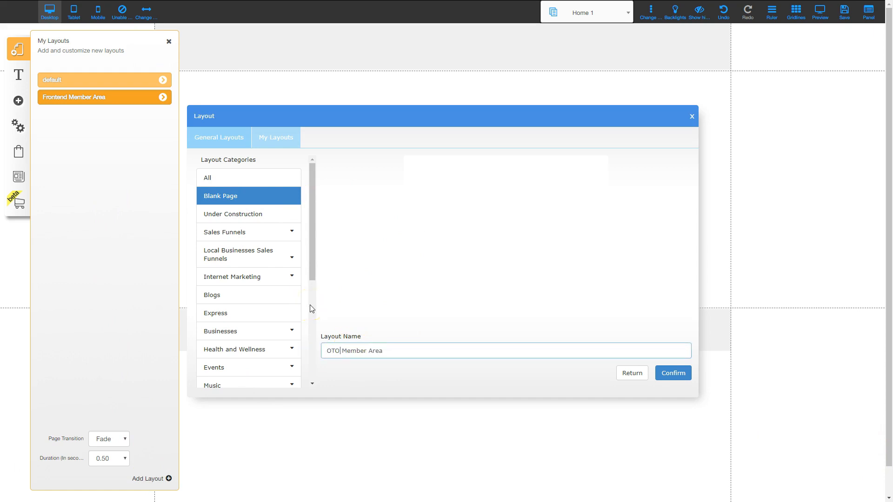
type("1")
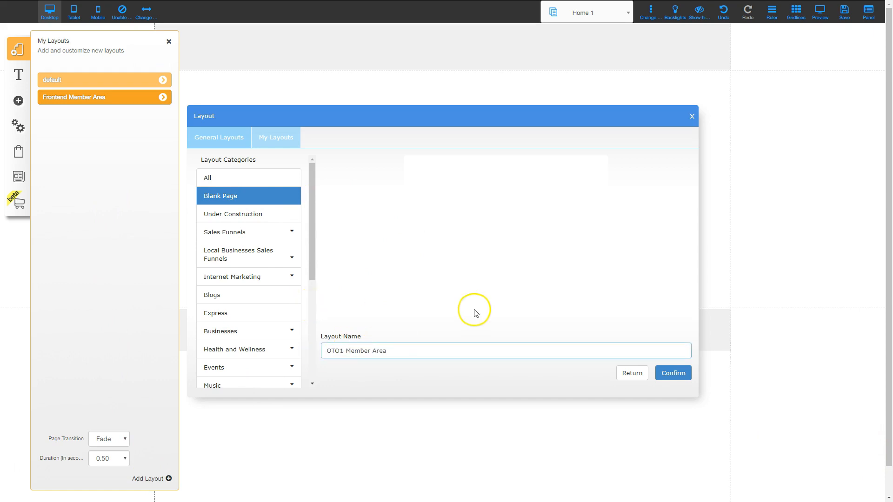
left_click(674, 374)
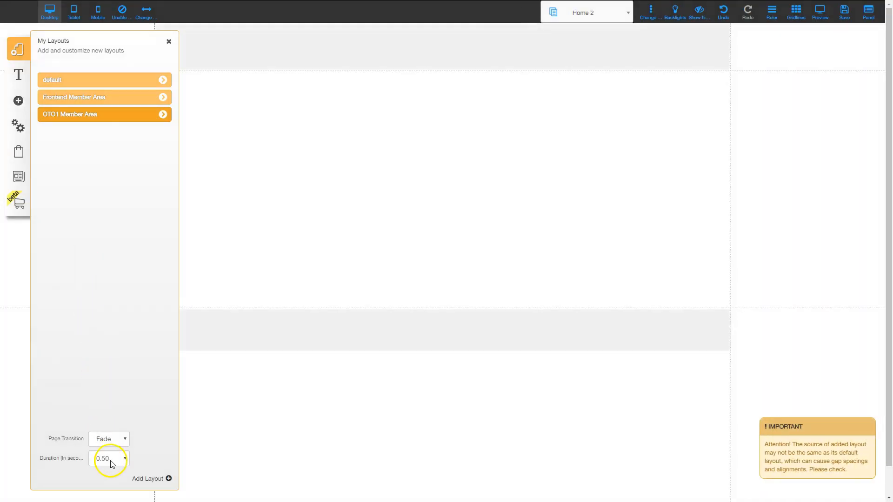
- Add another blank layout named OTO2 Member Area
left_click(154, 483)
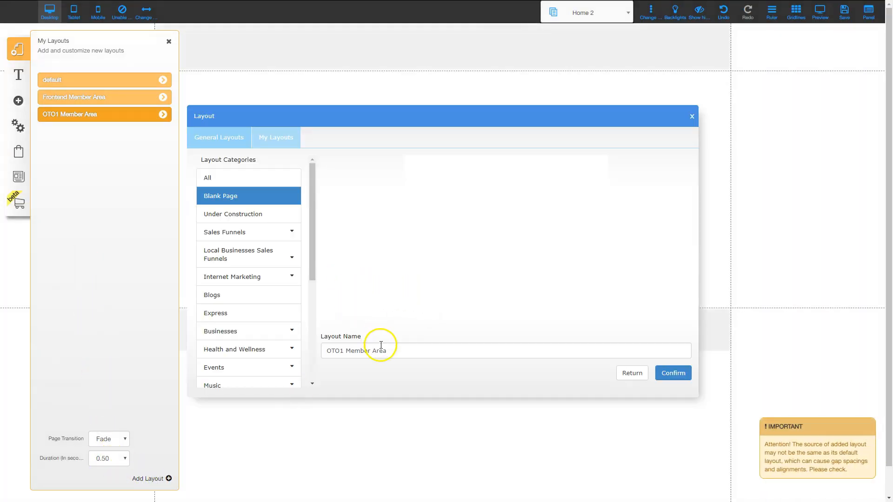
left_click(363, 352)
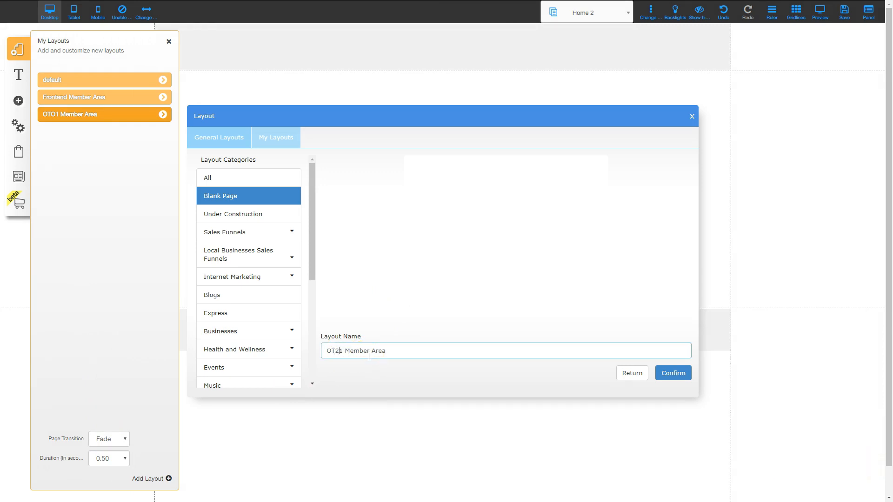
key("BackSpace")
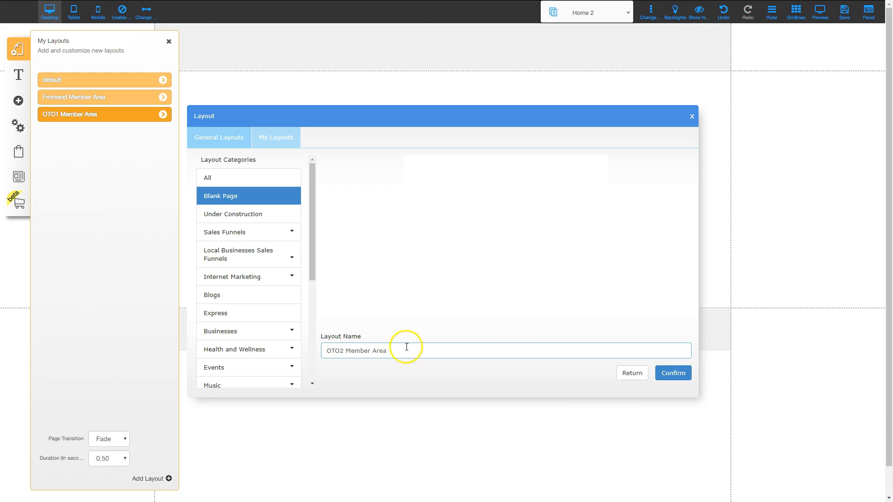
left_click(673, 373)
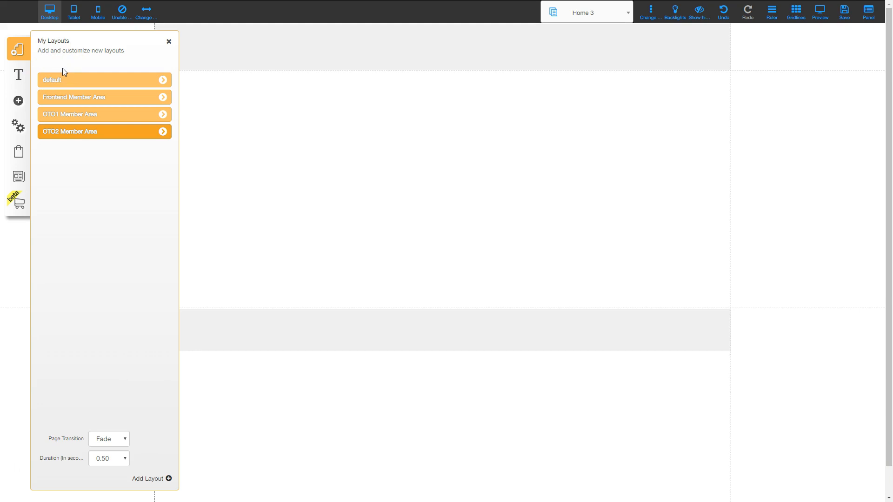
- Restrict the Frontend Member Area layout to the Frontend Member Area
left_click(106, 100)
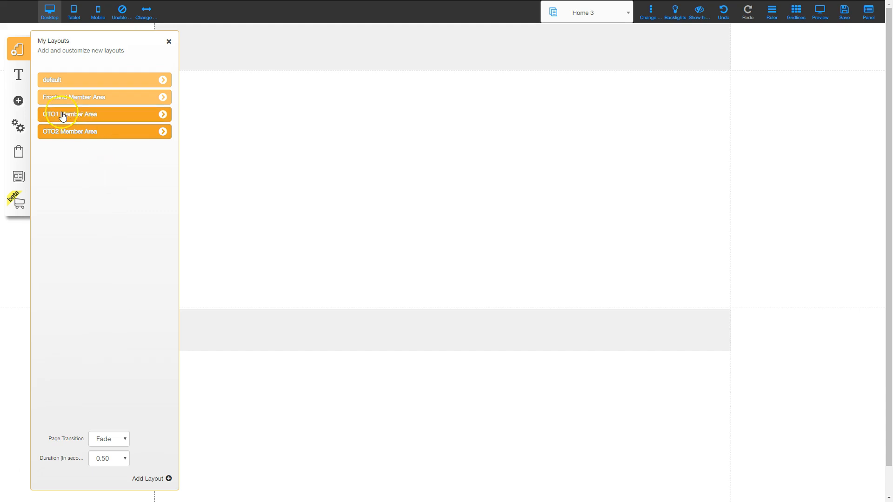
left_click(163, 96)
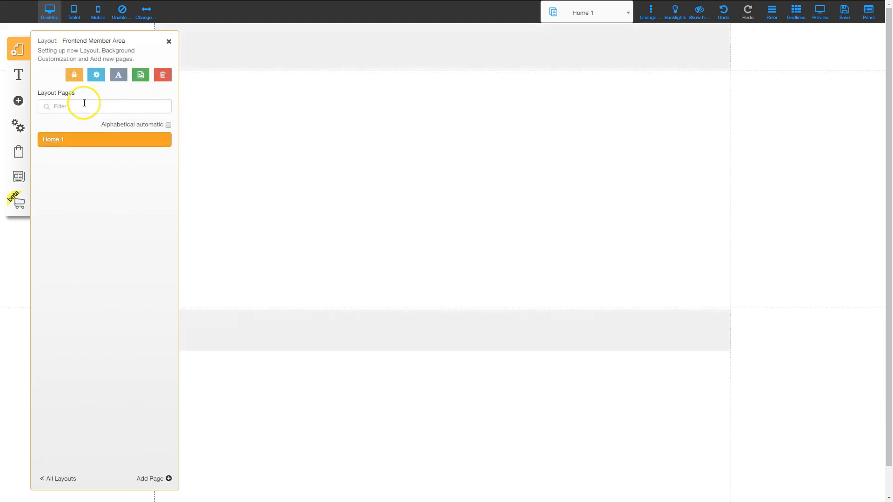
left_click(74, 76)
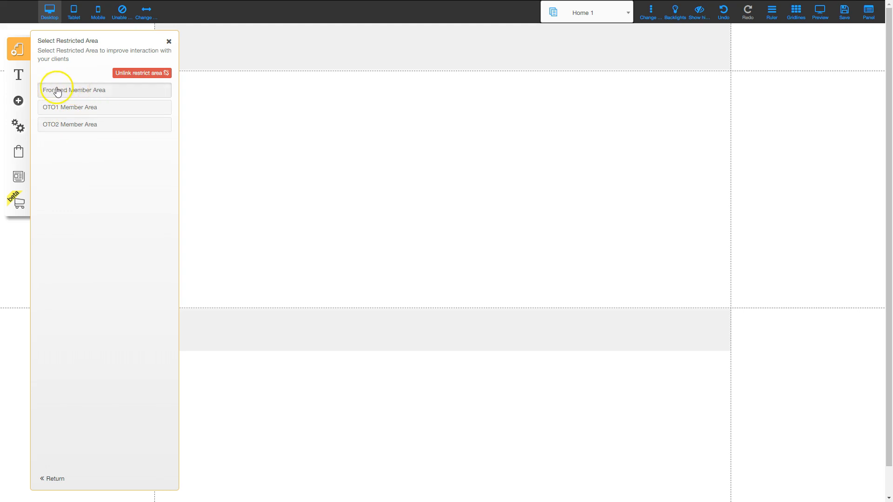
left_click(82, 91)
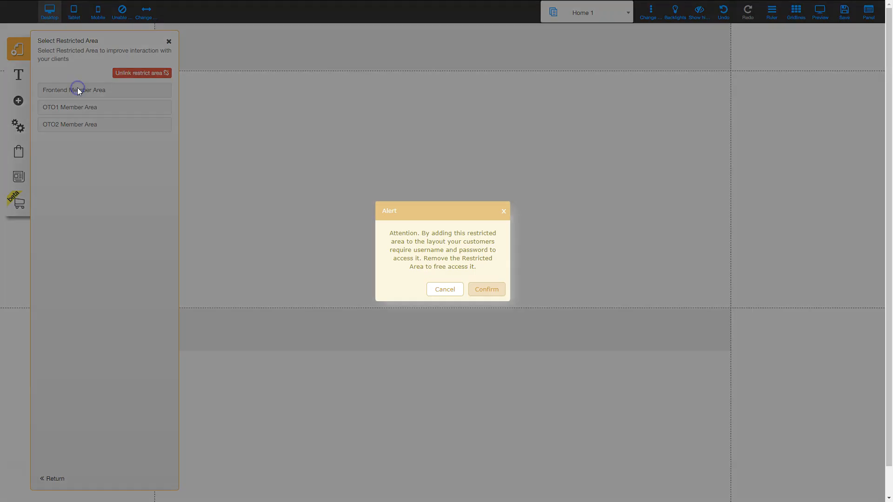
left_click(483, 288)
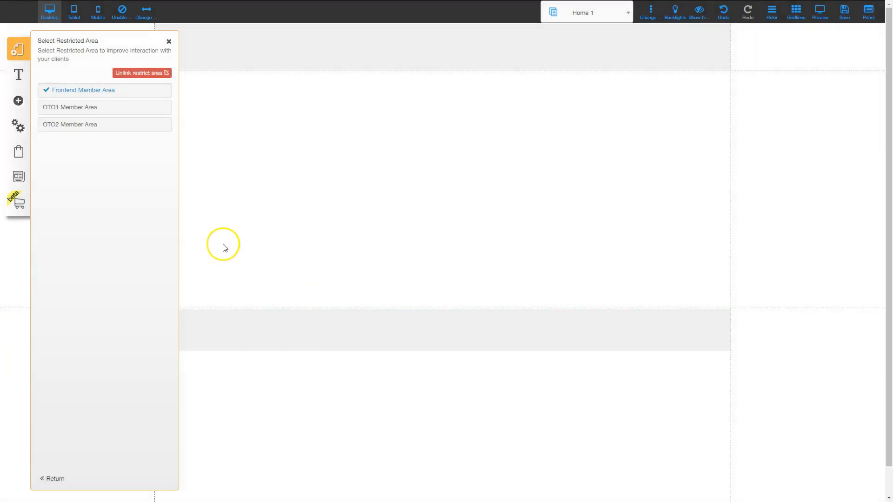
left_click(52, 480)
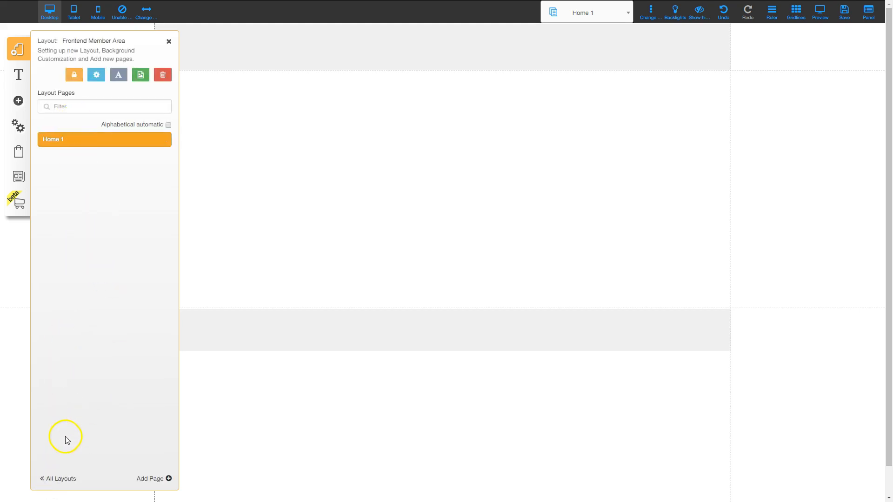
left_click(65, 479)
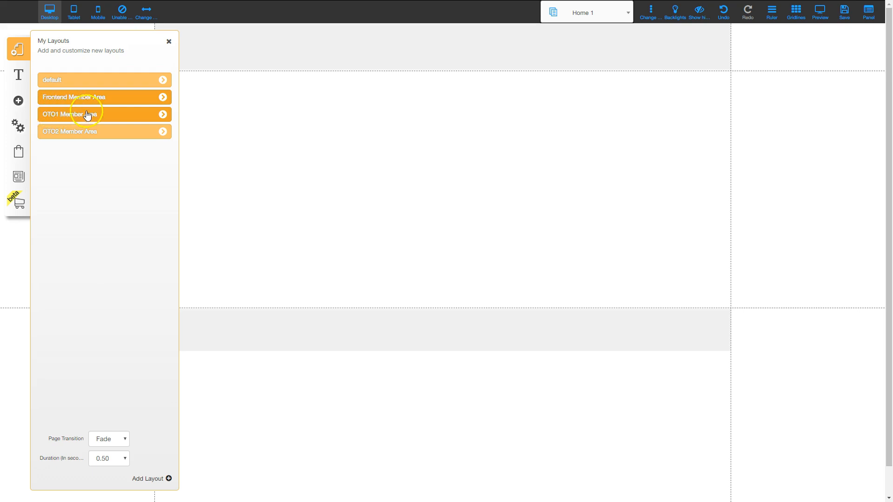
- Restrict the OTO1 Member Area layout to the OTO1 Member Area
left_click(164, 114)
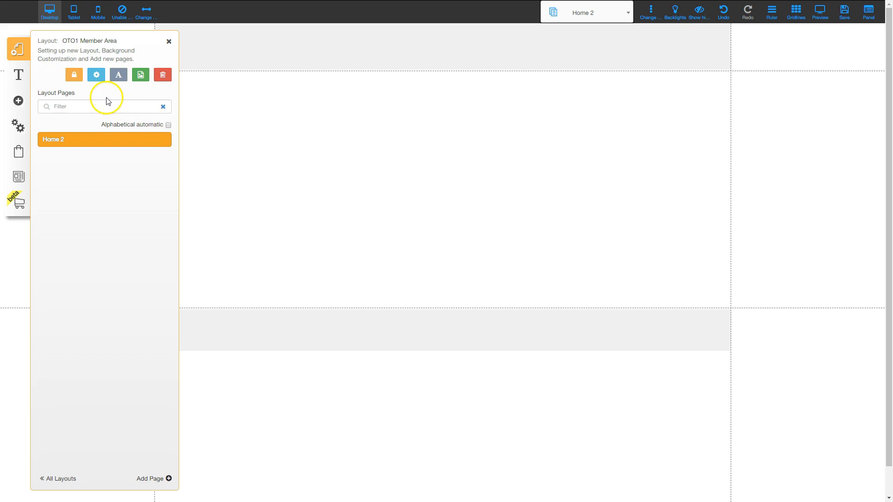
left_click(72, 75)
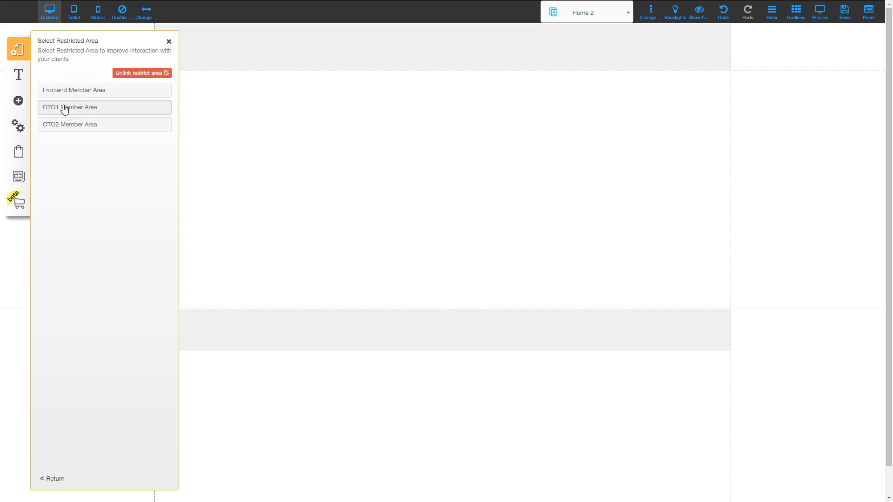
left_click(64, 107)
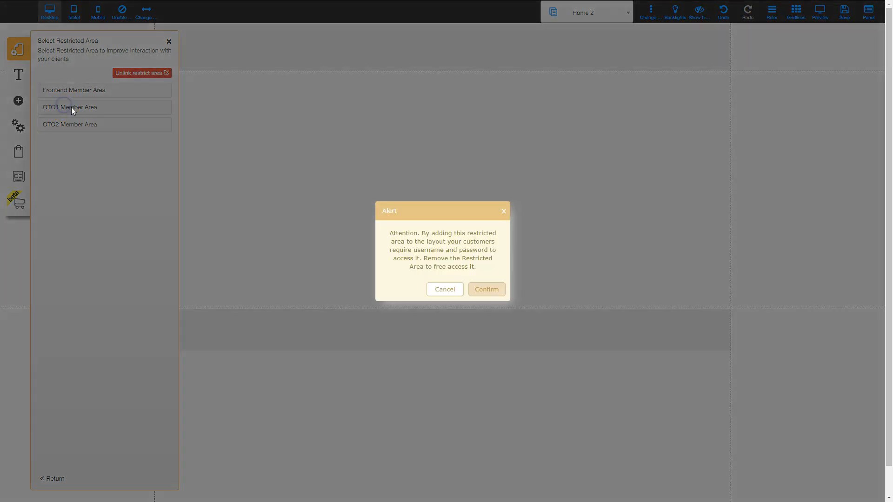
left_click(483, 289)
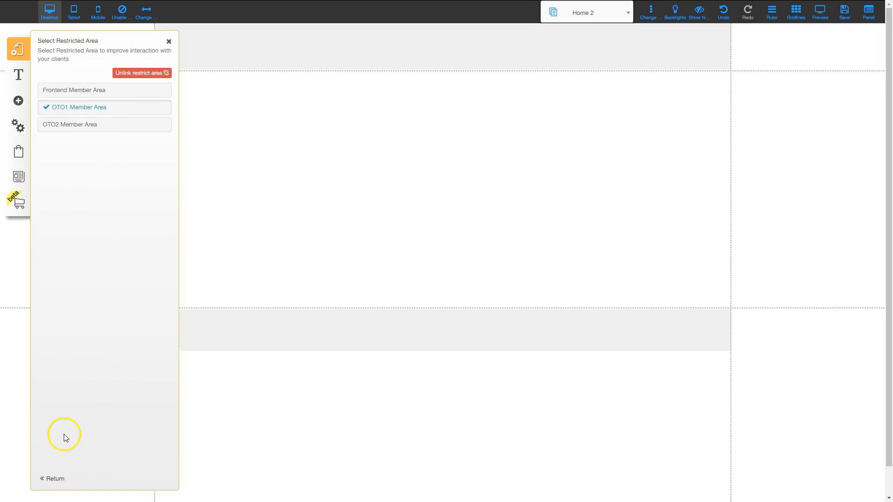
left_click(55, 479)
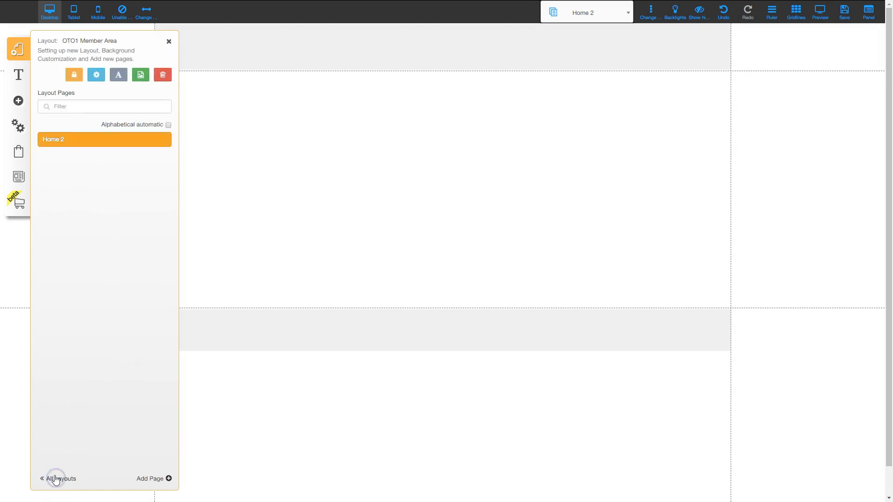
left_click(56, 479)
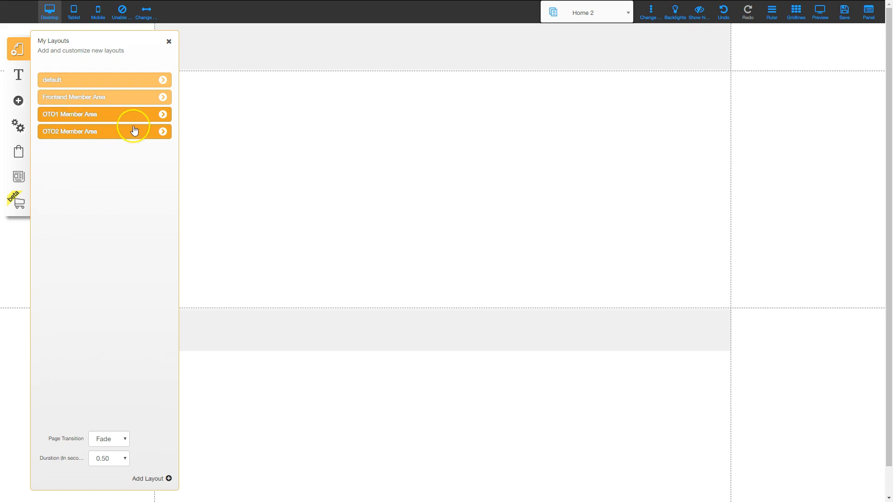
- Restrict the OTO2 Member Area layout to the OTO2 Member Area, then reopen the Frontend Home 1 page
left_click(163, 132)
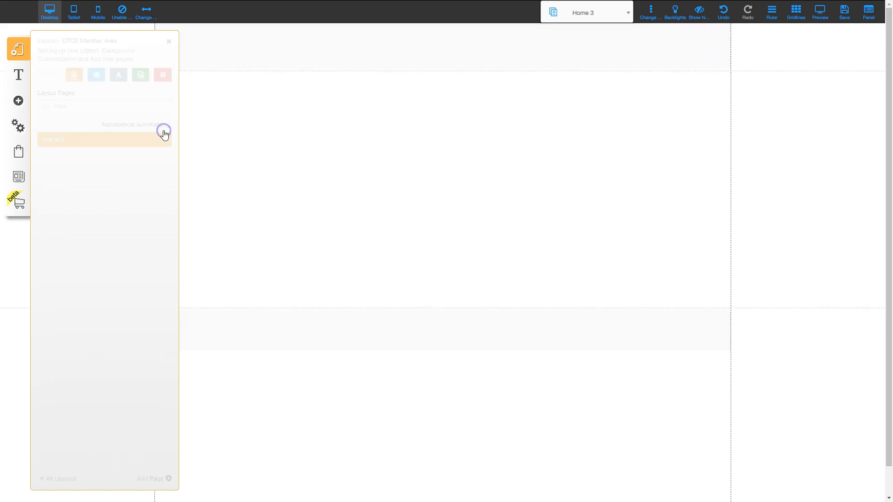
left_click(73, 75)
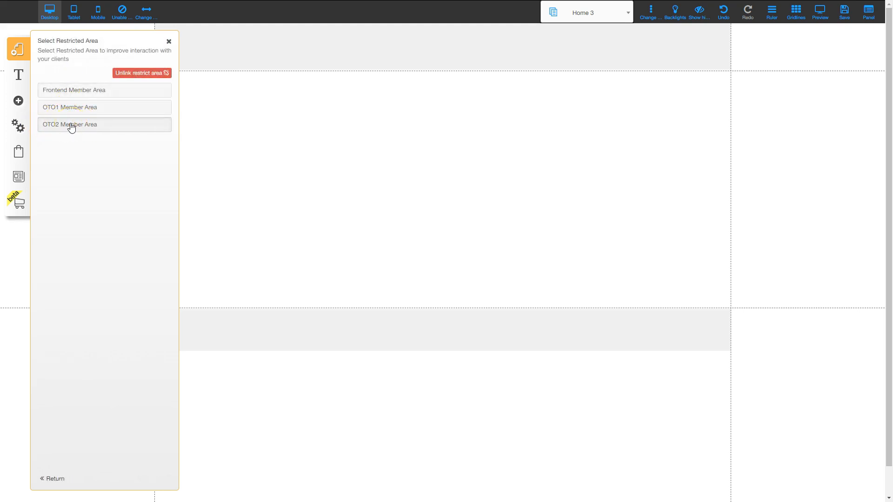
left_click(71, 127)
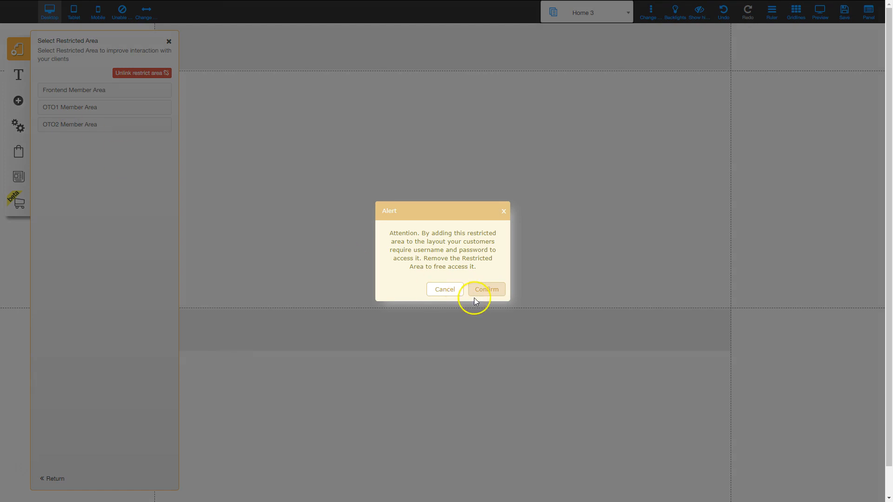
left_click(486, 289)
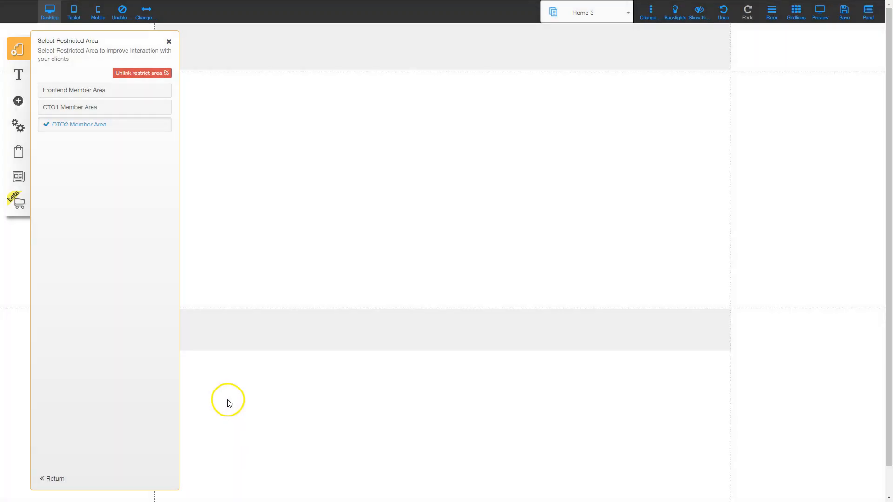
left_click(54, 480)
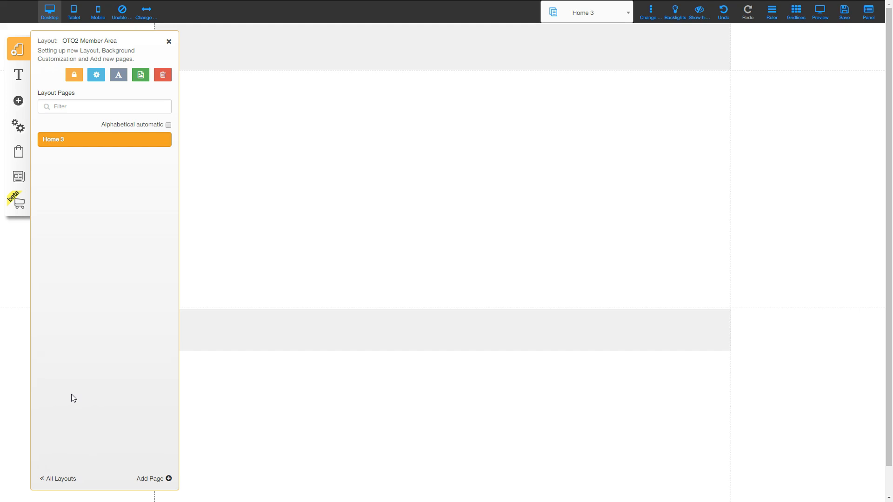
left_click(64, 477)
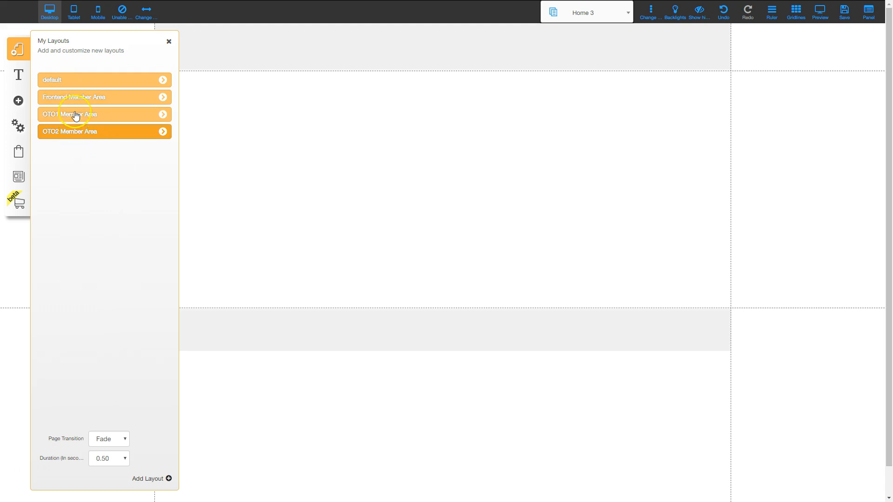
left_click(77, 98)
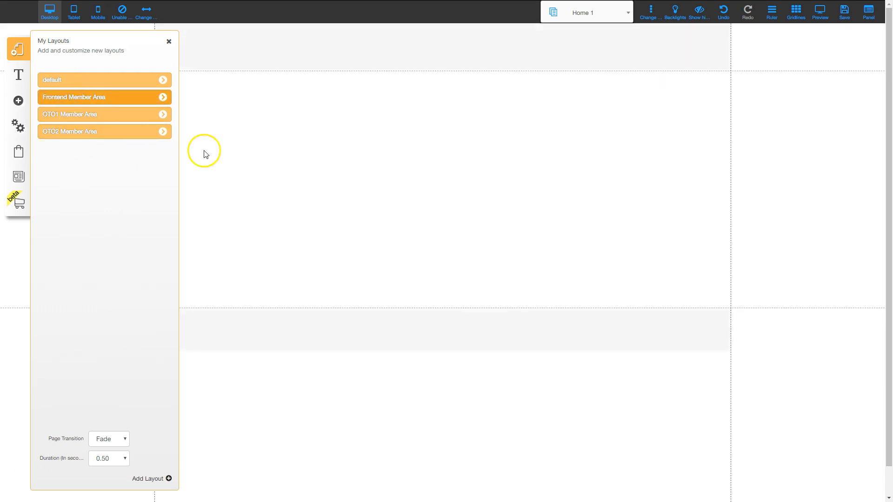
left_click(170, 43)
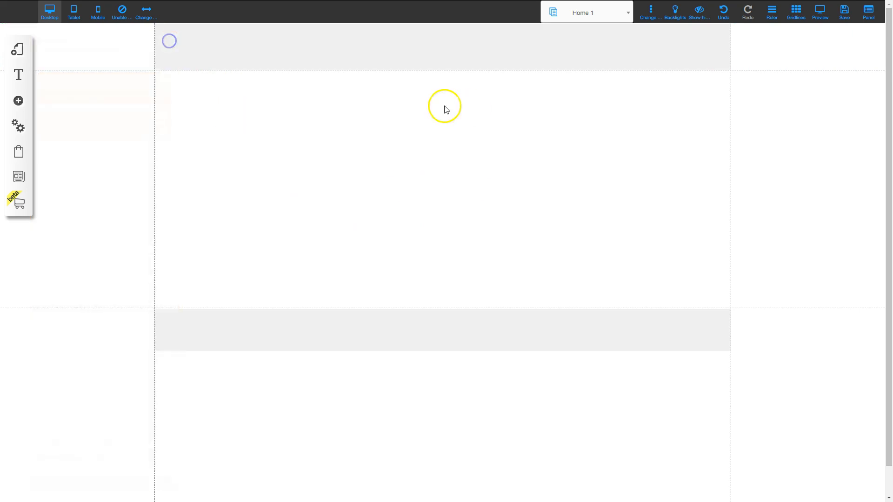
- Add an extra-large title reading 'Frontend Member Area' and drag it to the top of the page
left_click(19, 100)
left_click(72, 99)
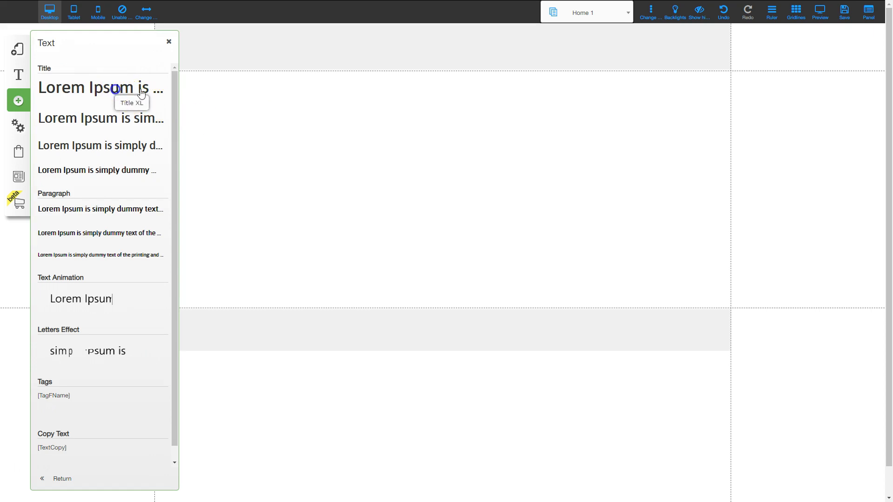
left_click(141, 92)
double_click(449, 192)
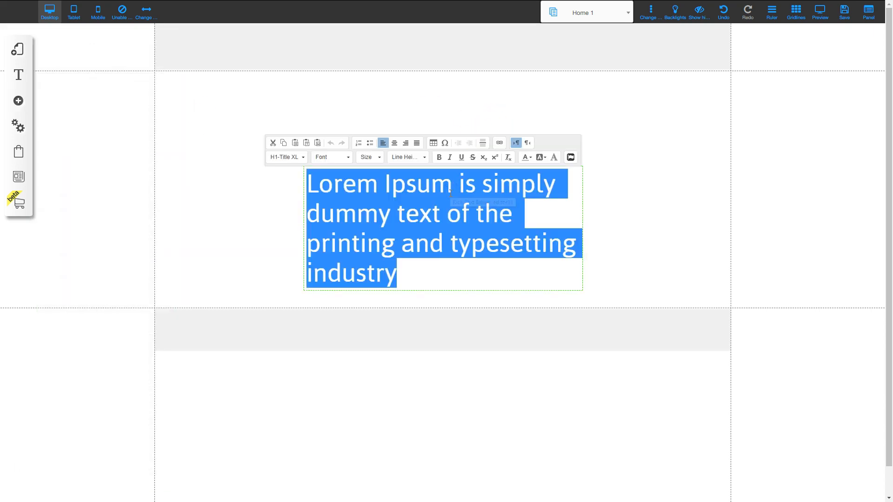
type("R")
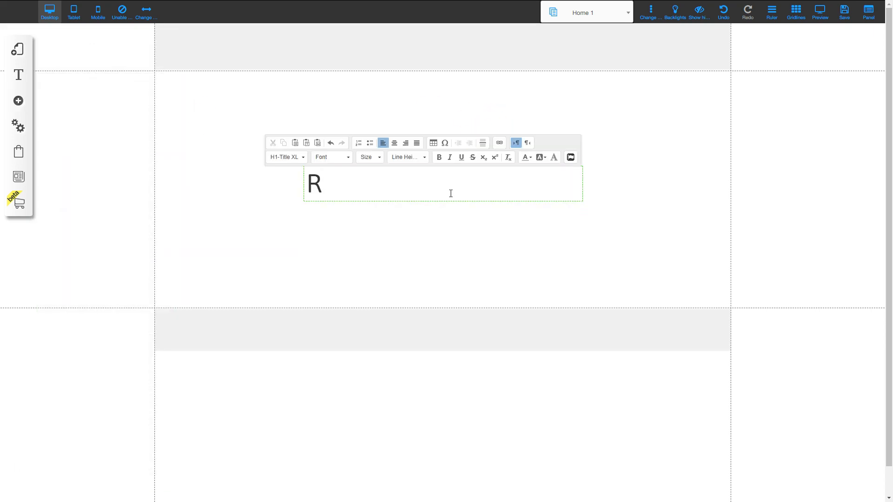
type("oFrontend Member Area")
left_click_drag(419, 184, 418, 104)
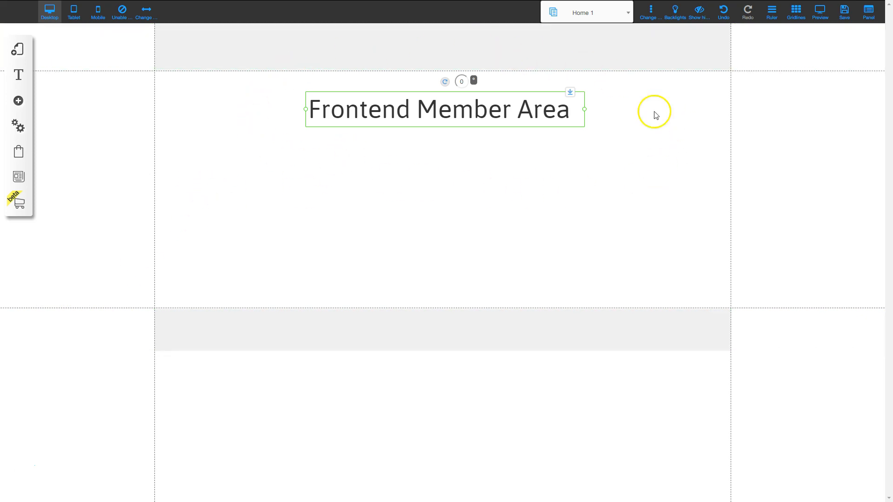
- Place a YouTube video element beneath the title and confirm its settings
left_click(19, 102)
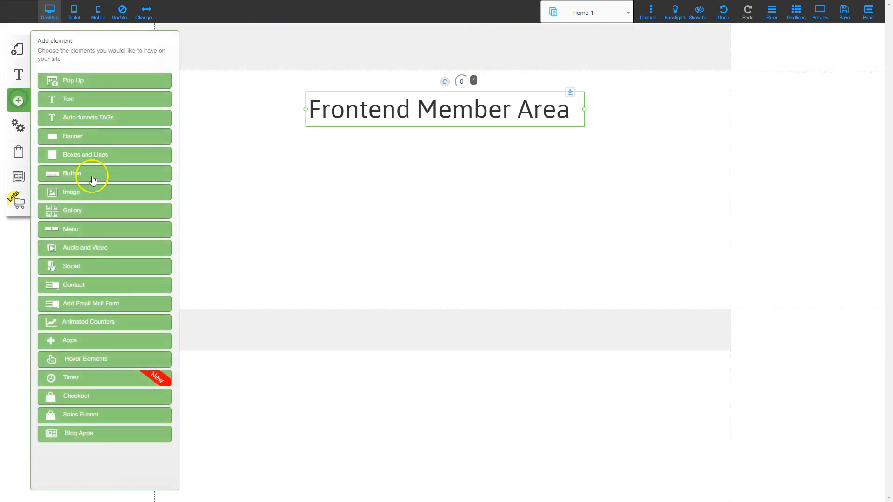
left_click(83, 247)
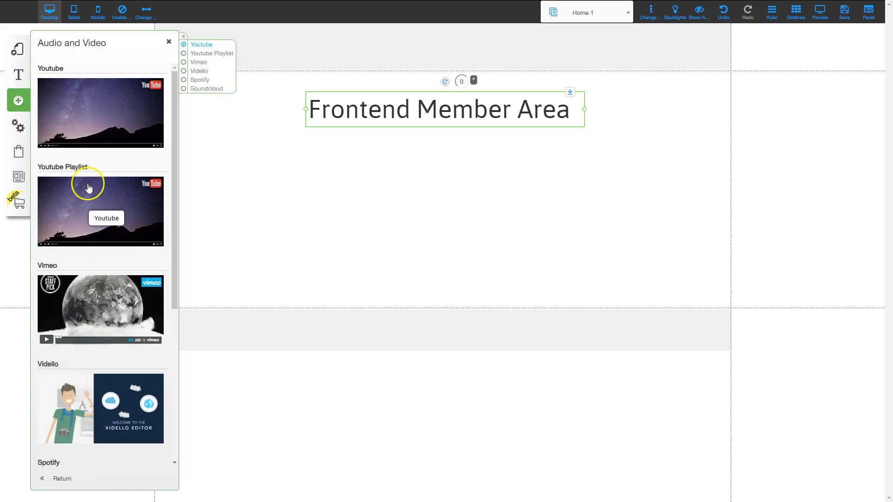
left_click(82, 106)
mouse_move(389, 210)
left_mouse_down()
mouse_move(419, 195)
mouse_move(391, 197)
left_mouse_up()
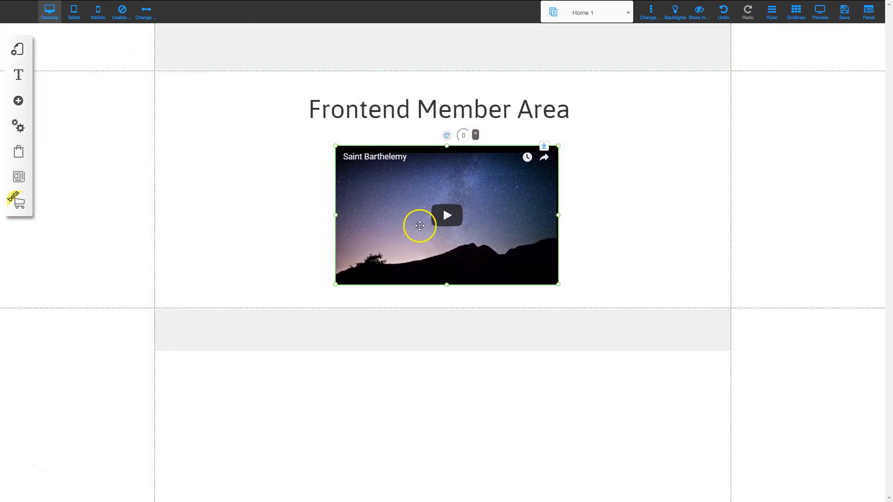
right_click(401, 201)
left_click(399, 170)
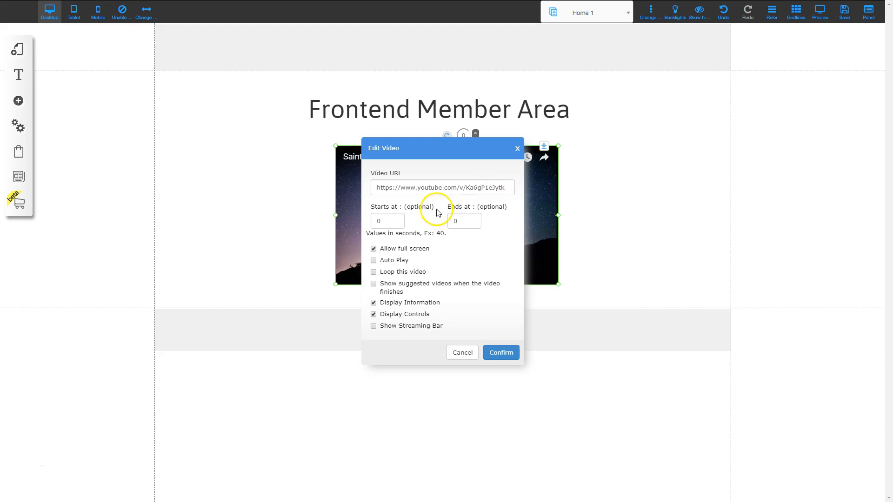
left_click(507, 353)
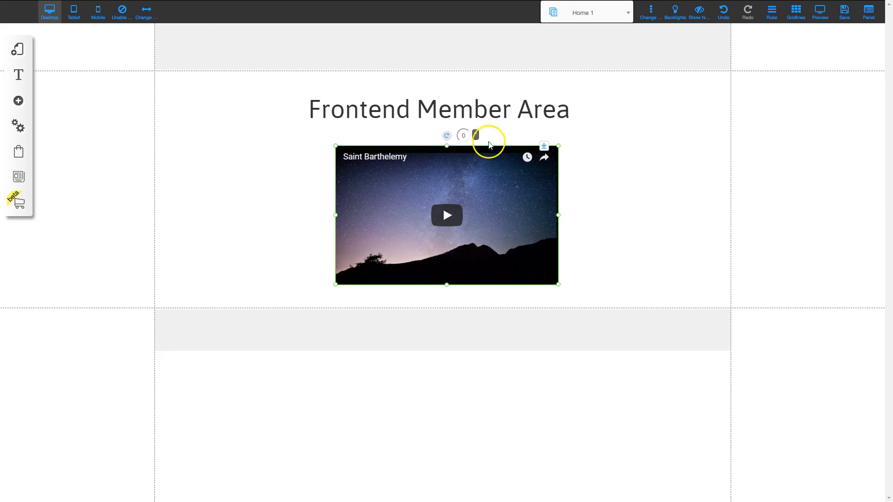
- Save the Home 1 page changes and switch to the OTO1 Member Area layout
left_click(844, 12)
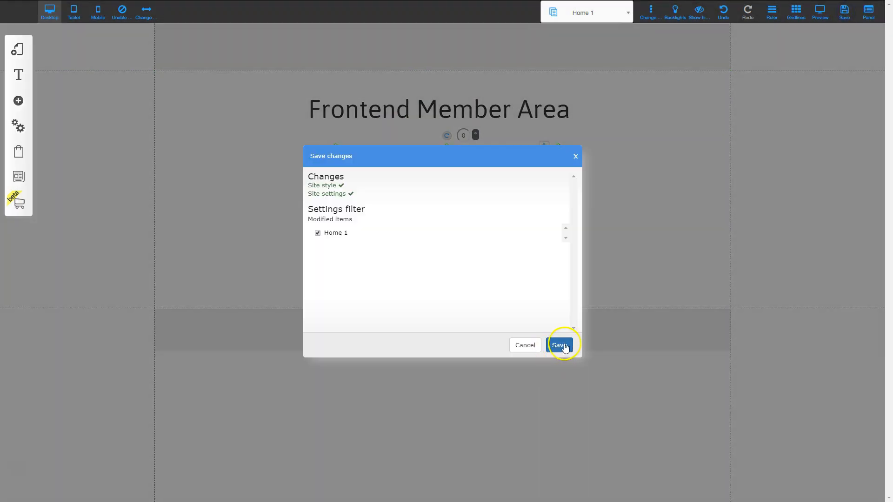
left_click(561, 345)
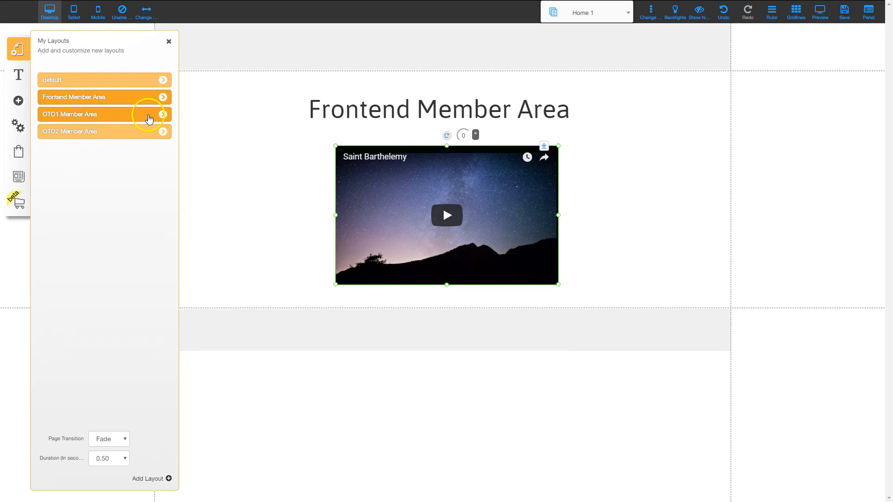
left_click(149, 117)
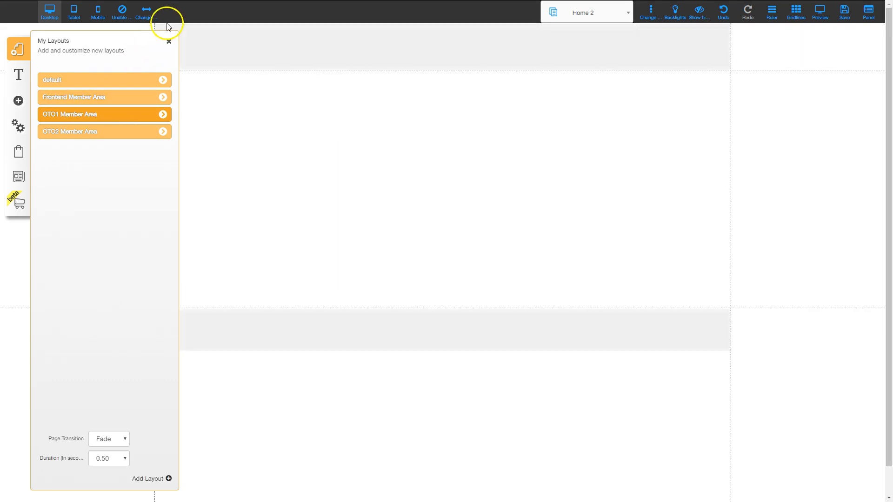
- Add a large title reading 'OTO1 Member Area' to the Home 2 page
left_click(169, 43)
left_click(18, 100)
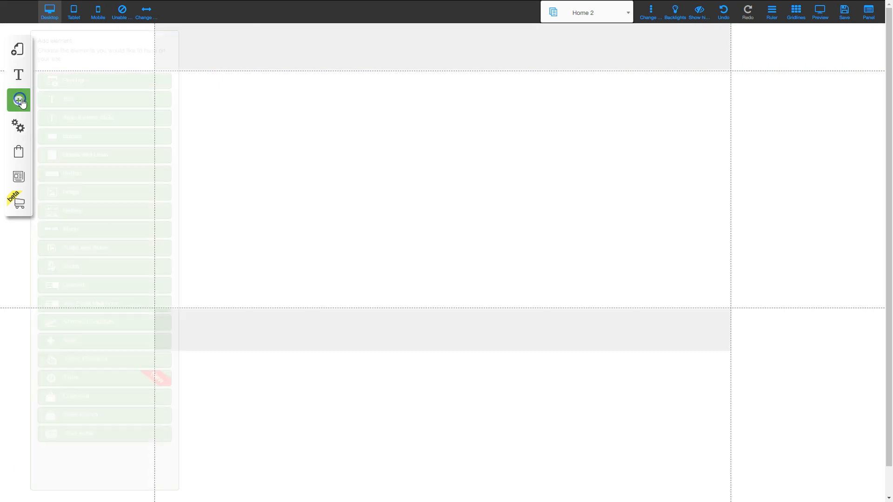
left_click(74, 105)
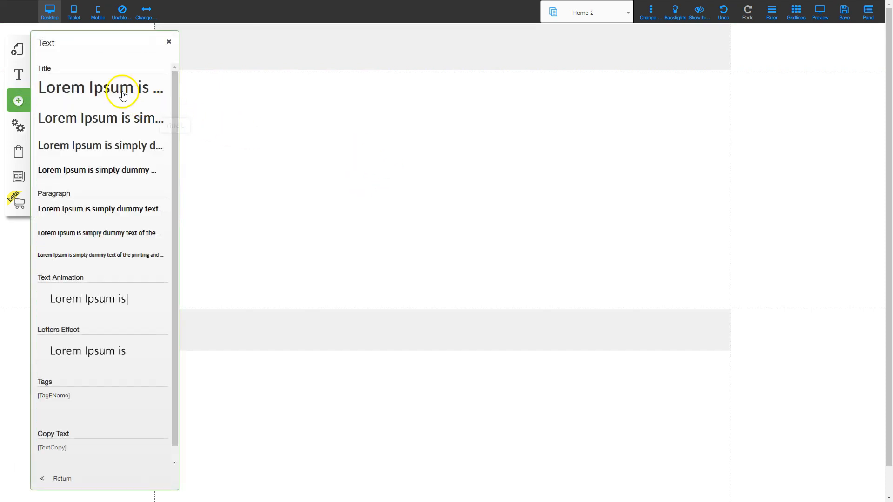
left_click(120, 88)
type("OTO1 Member Area")
left_click(414, 210)
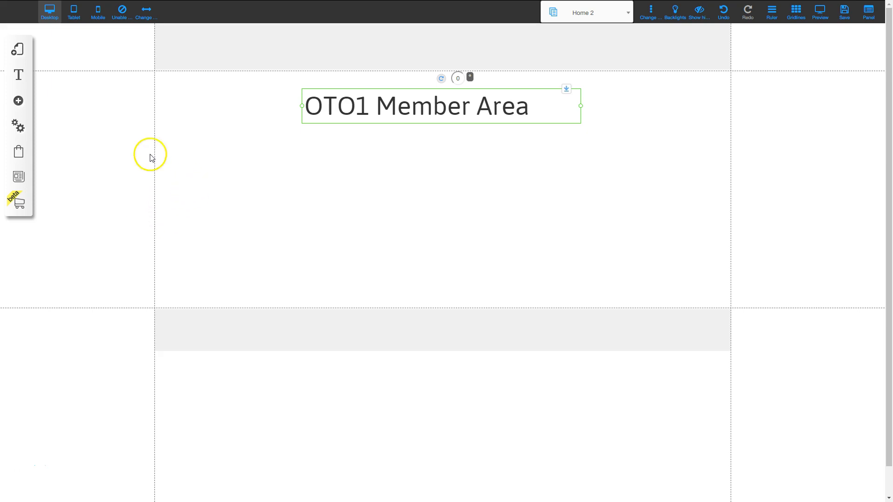
- Place a YouTube video under the OTO1 title and save the page
left_click(18, 101)
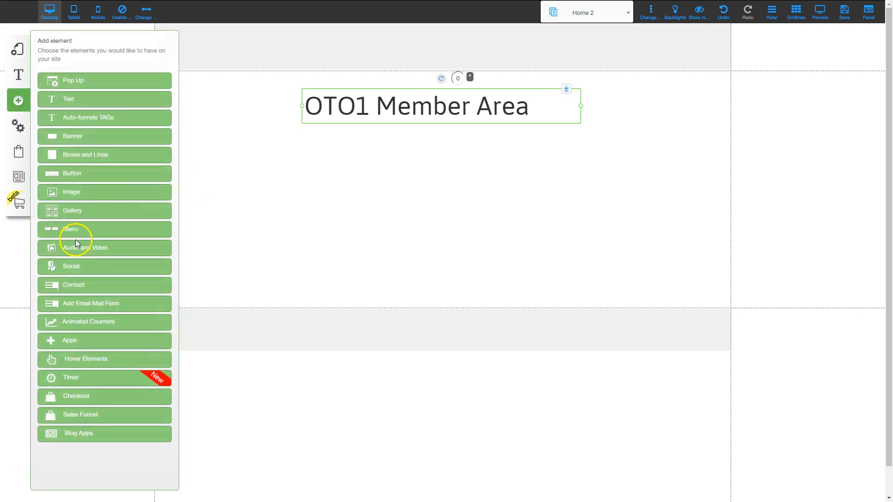
left_click(75, 247)
left_click(80, 112)
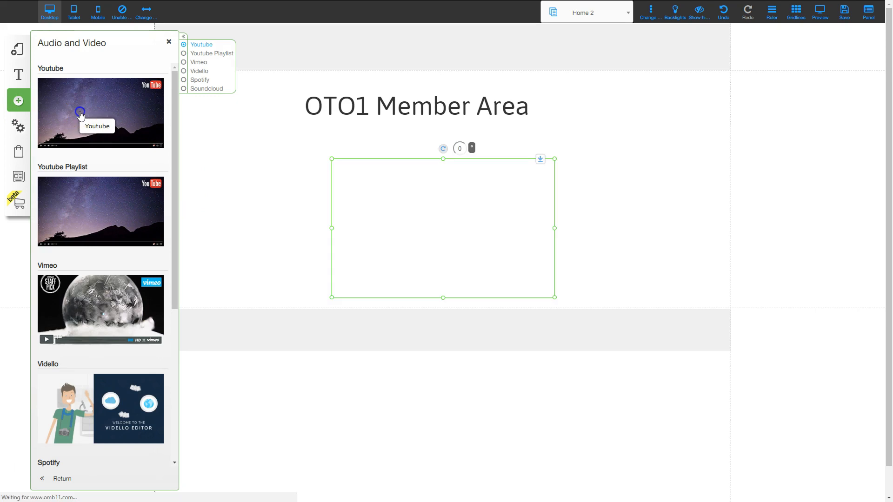
left_click_drag(408, 209, 390, 197)
left_click(268, 112)
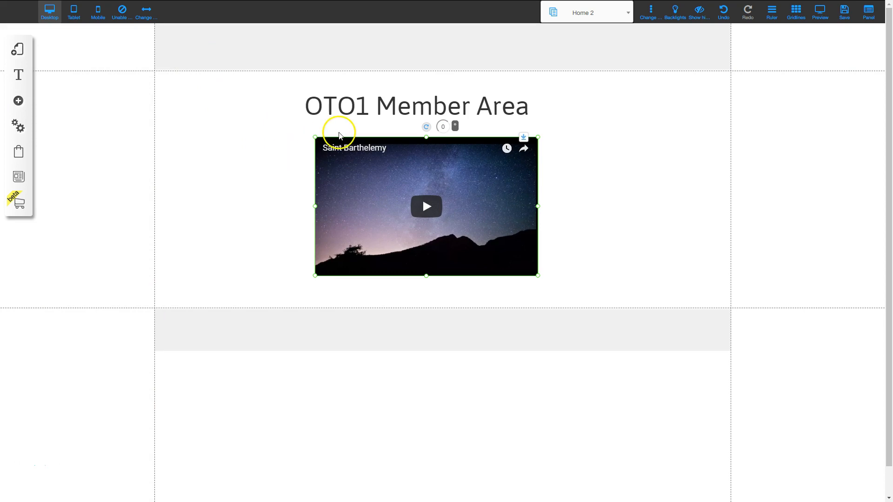
left_click(844, 12)
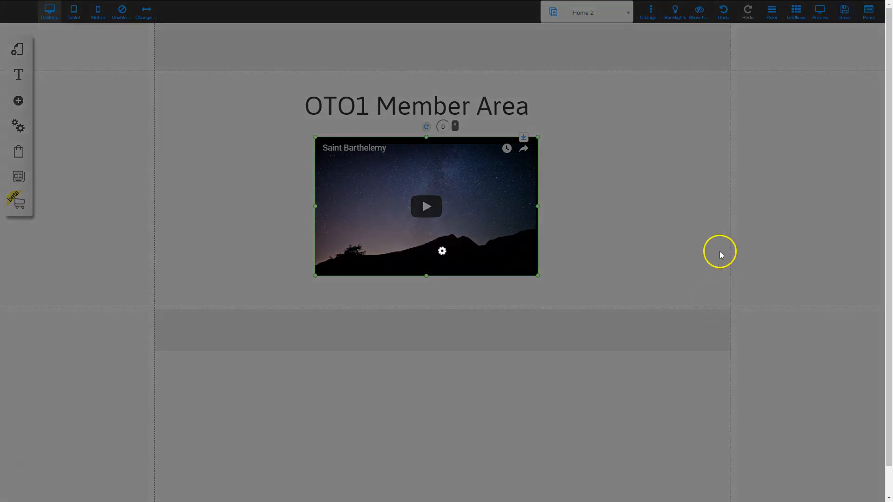
left_click(559, 347)
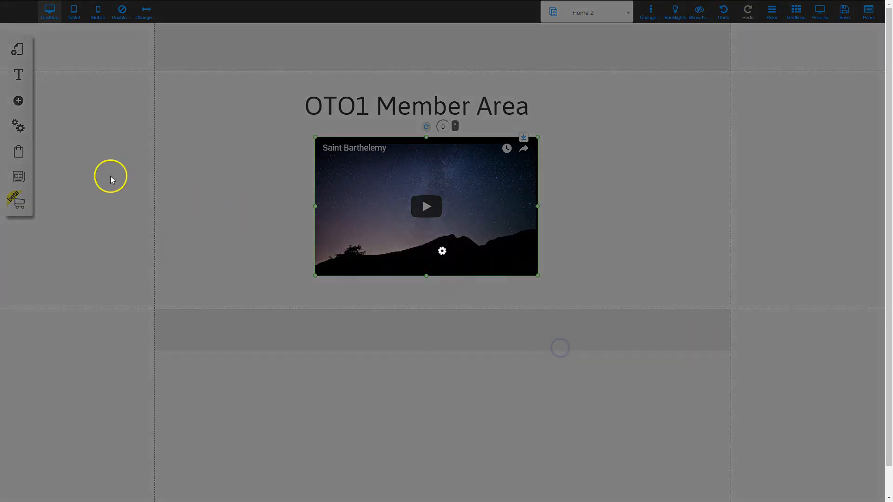
left_click(18, 49)
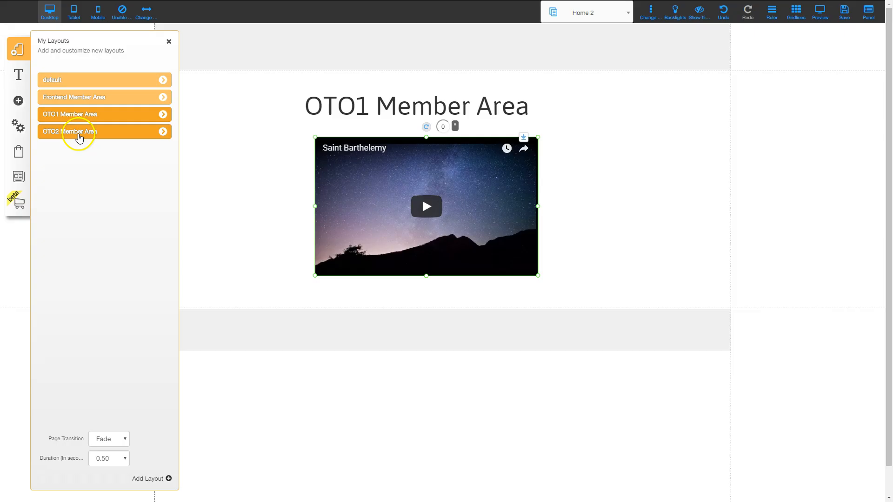
- In the OTO2 Member Area layout, add a large 'OTO2 Member Area' title near the top
left_click(79, 134)
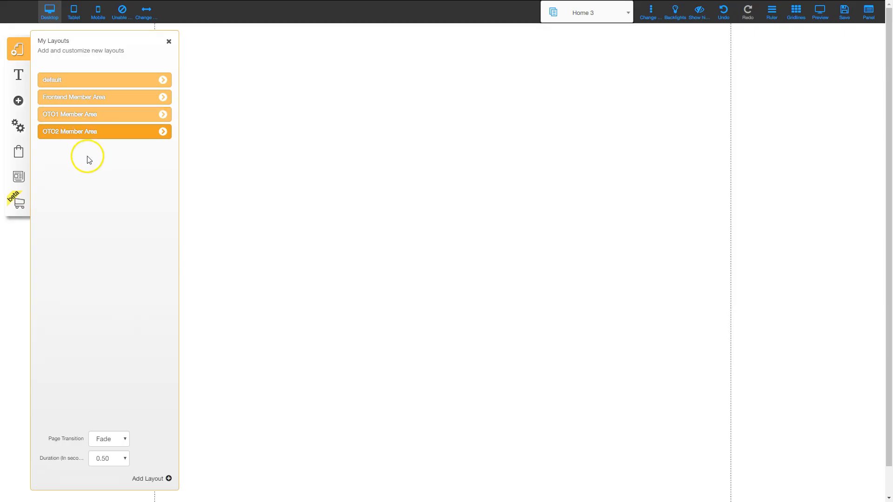
left_click(169, 43)
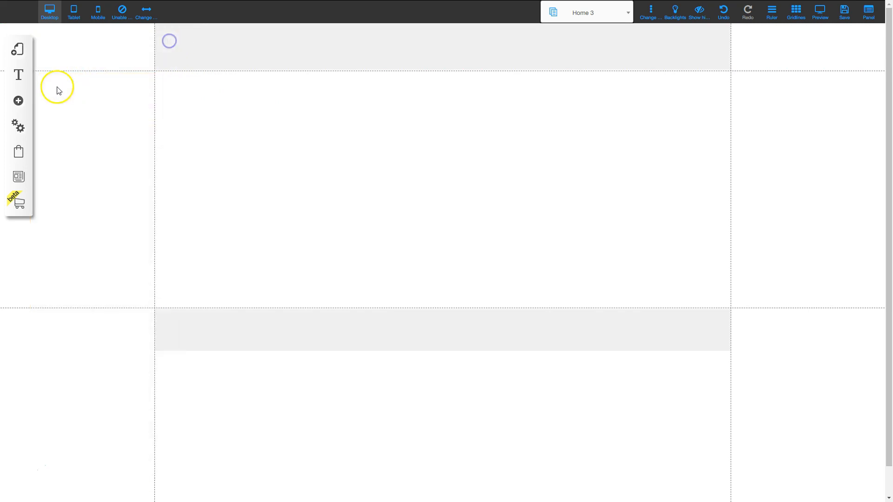
left_click(18, 100)
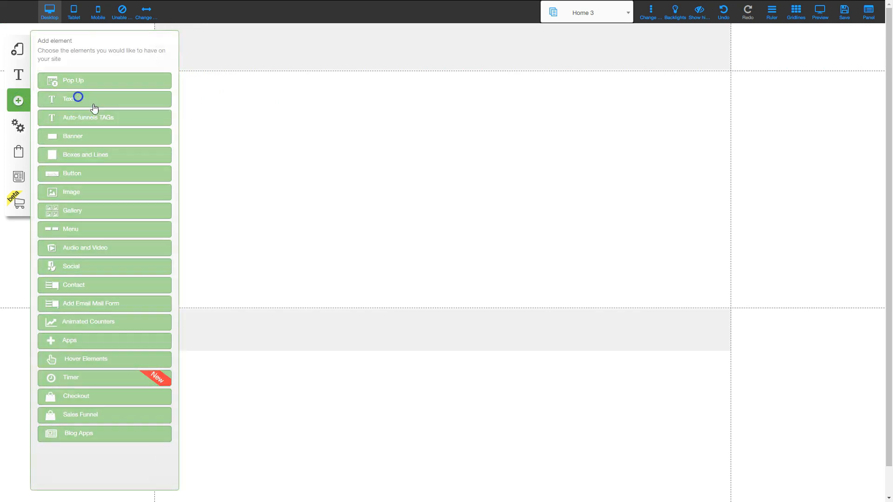
left_click(91, 104)
left_click(89, 86)
double_click(365, 195)
type("OTO2 Member Area")
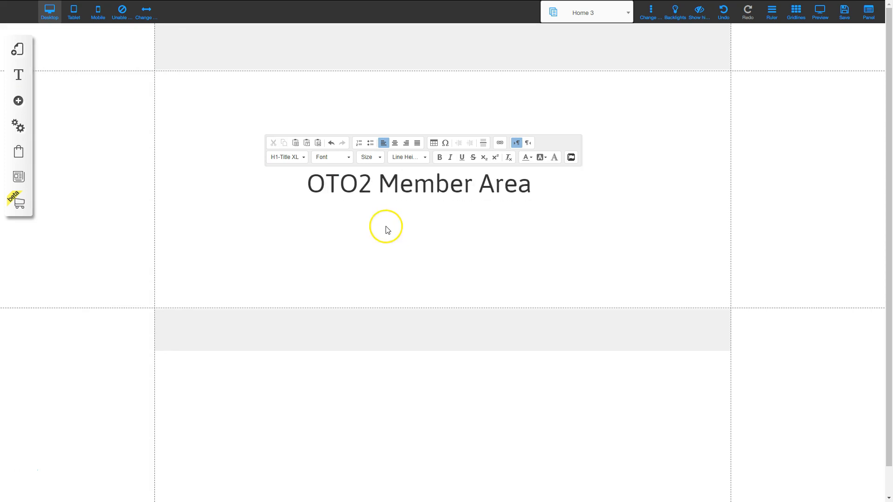
left_click(385, 228)
left_click_drag(399, 159, 392, 109)
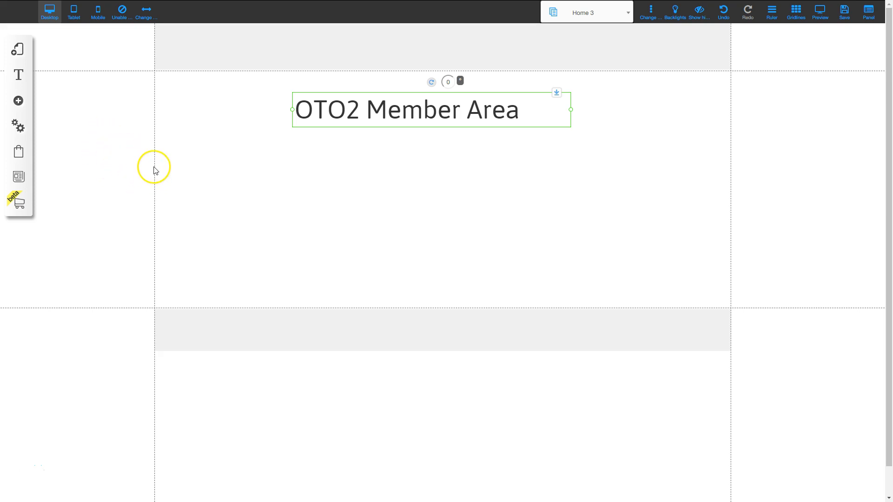
- Add a YouTube video below the OTO2 title and save the Home 3 page
left_click(18, 101)
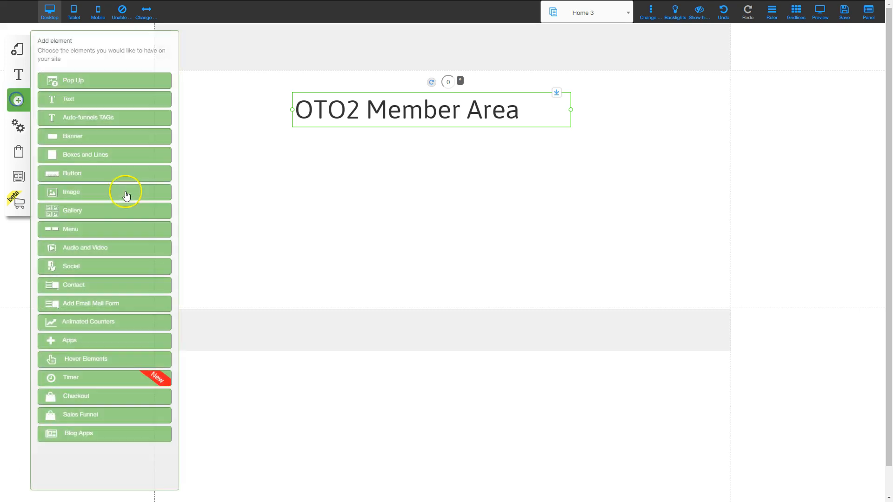
left_click(85, 250)
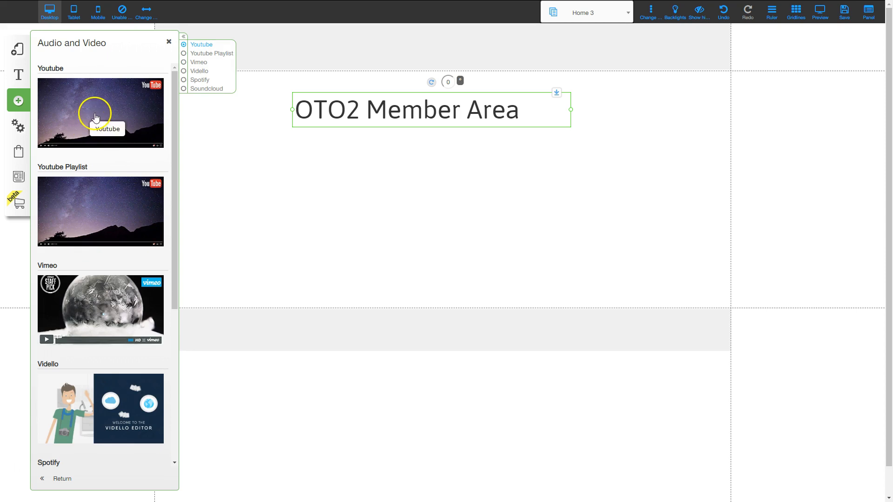
left_click(89, 114)
left_click(426, 237)
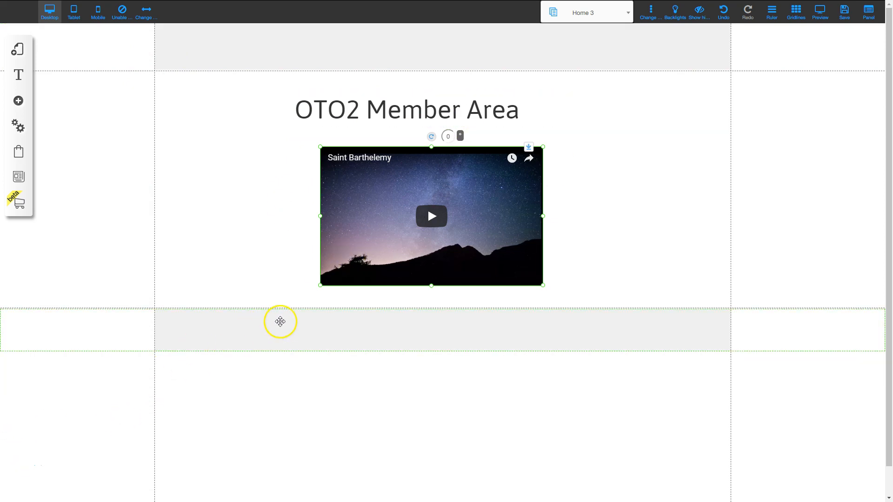
left_click(846, 14)
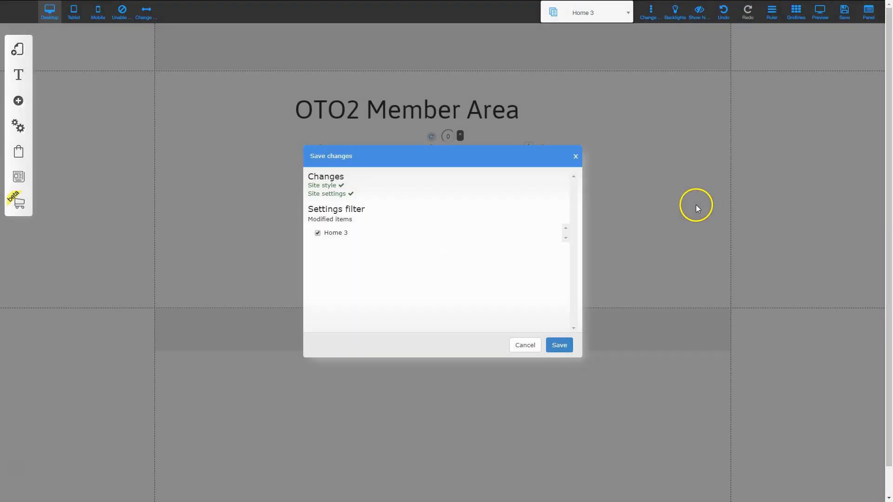
left_click(559, 345)
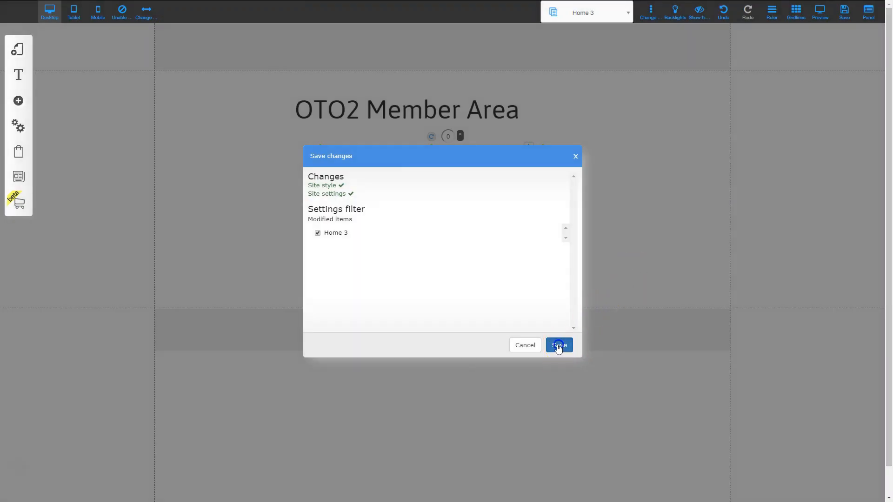